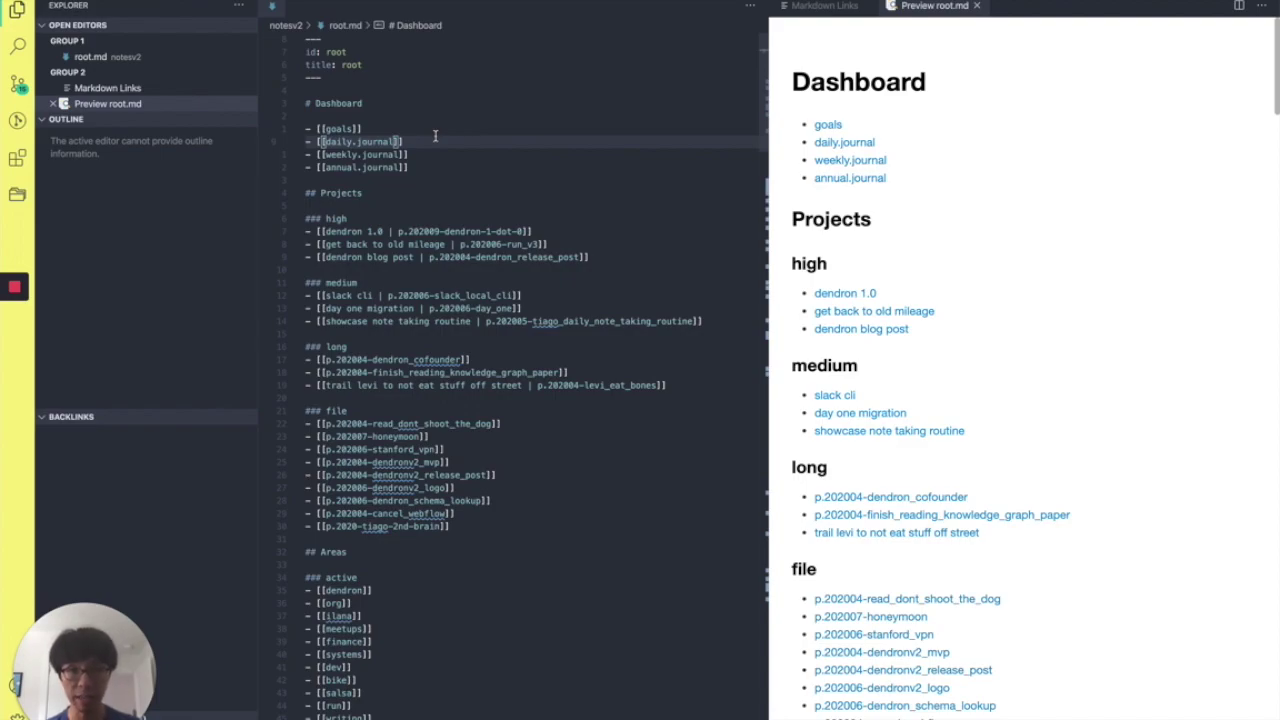
left_click(427, 142)
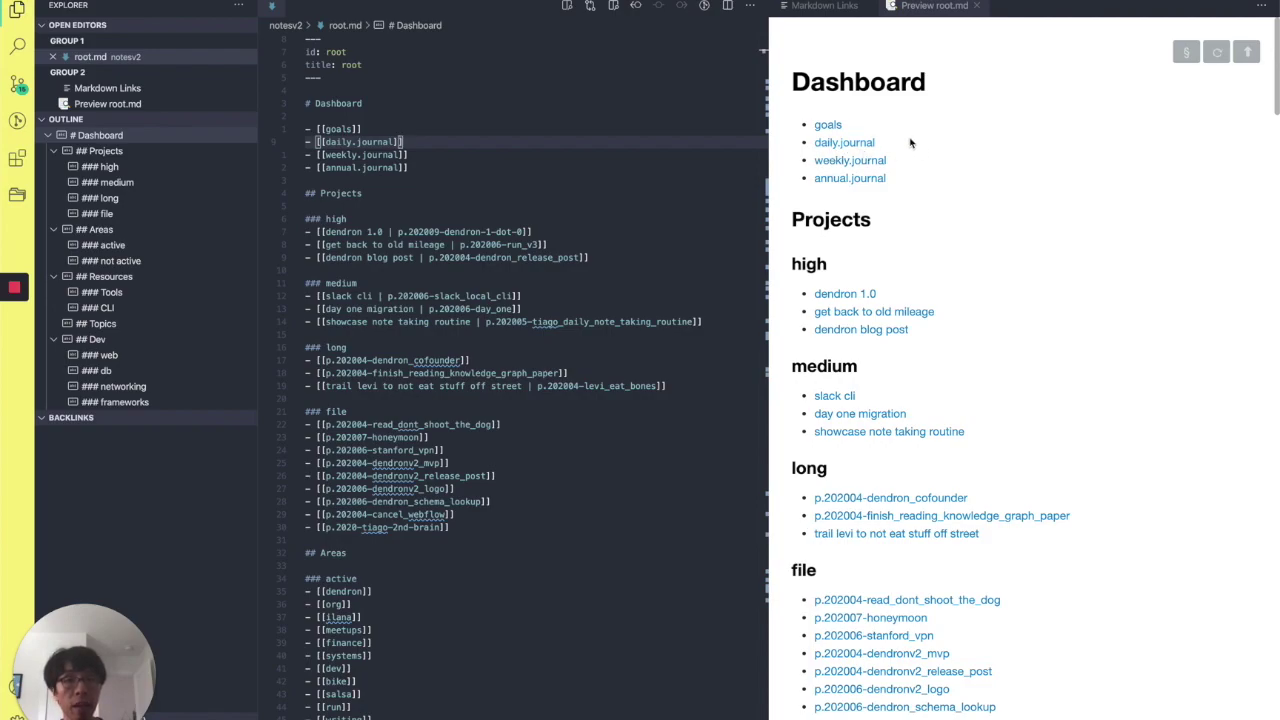
left_click_drag(908, 145, 807, 145)
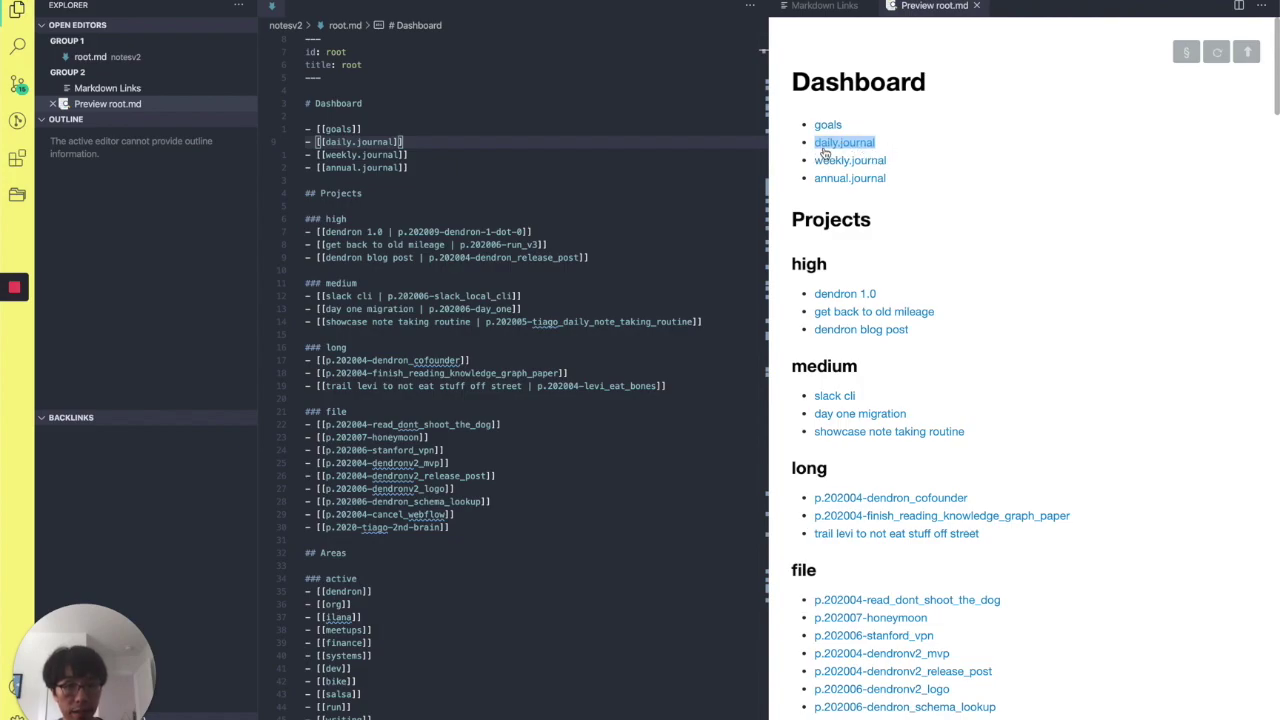
left_click_drag(938, 145, 815, 142)
left_click(916, 140)
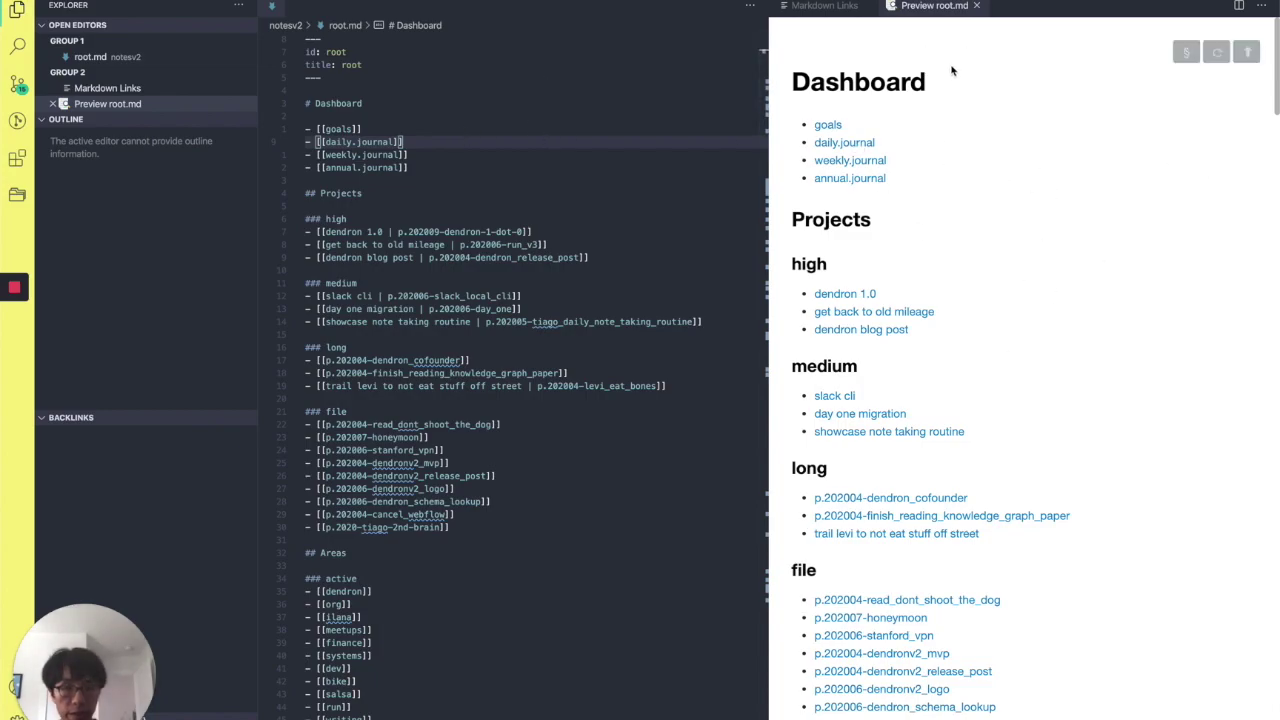
Show the table of contents in the root note's preview and look through the Projects, Areas and Resources sections.
scroll(860, 57, "down", 1)
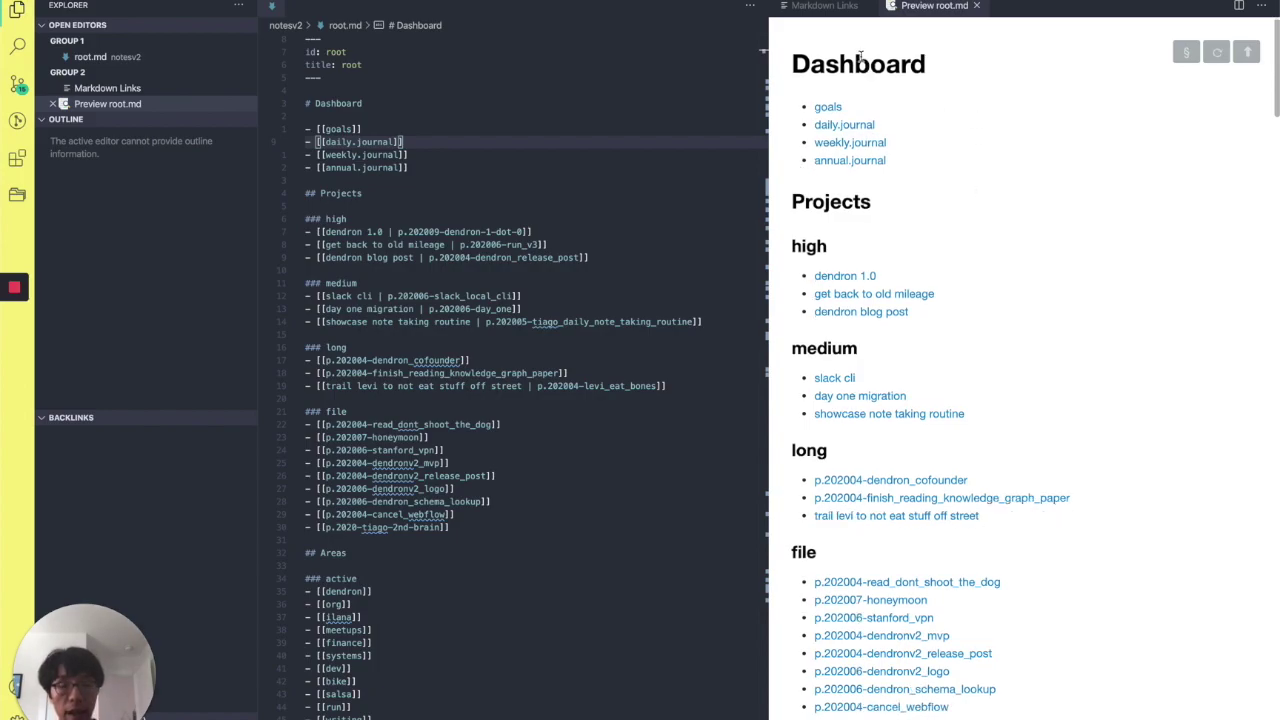
scroll(915, 170, "down", 3)
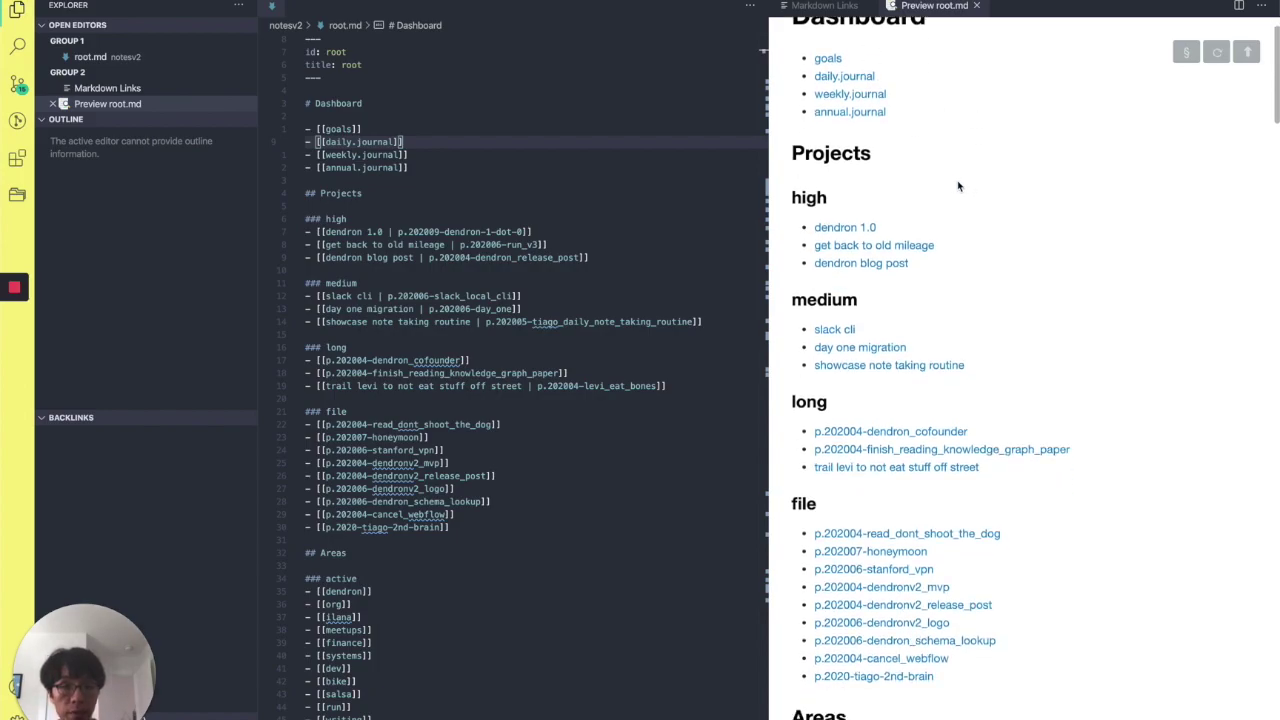
left_click(1187, 52)
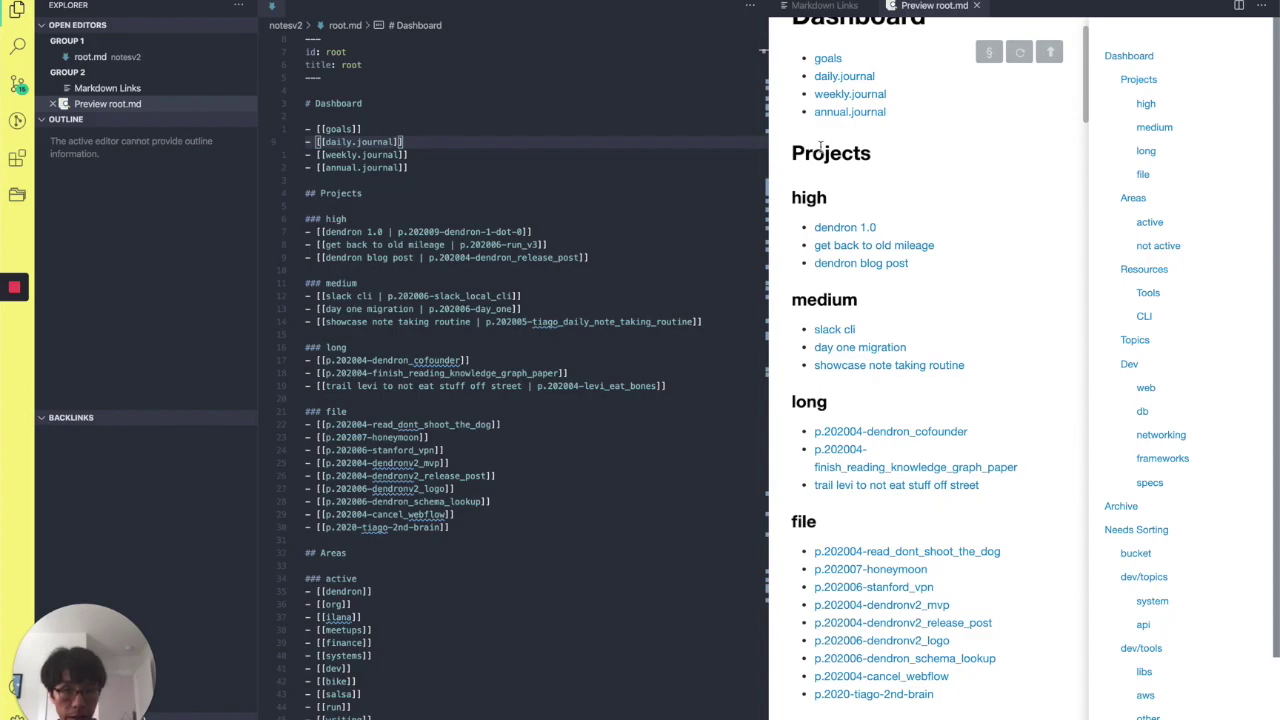
scroll(840, 148, "down", 1)
scroll(855, 150, "down", 1)
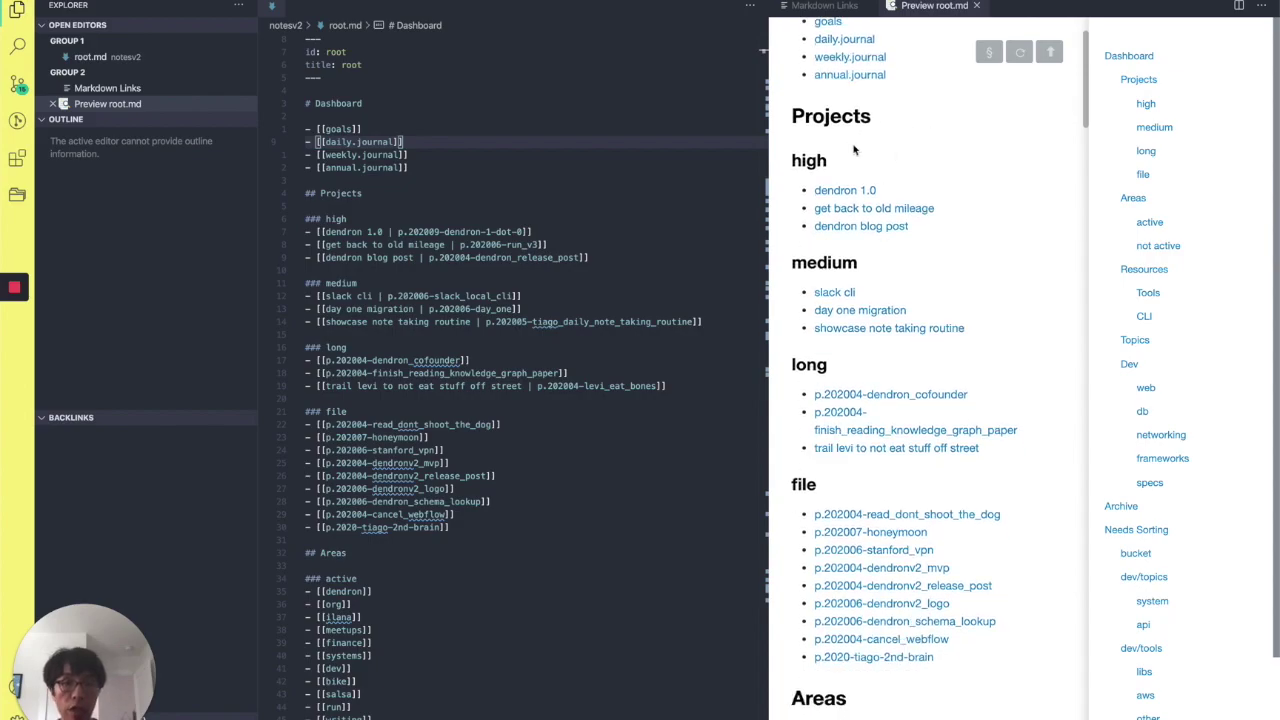
scroll(878, 270, "down", 5)
scroll(880, 275, "down", 8)
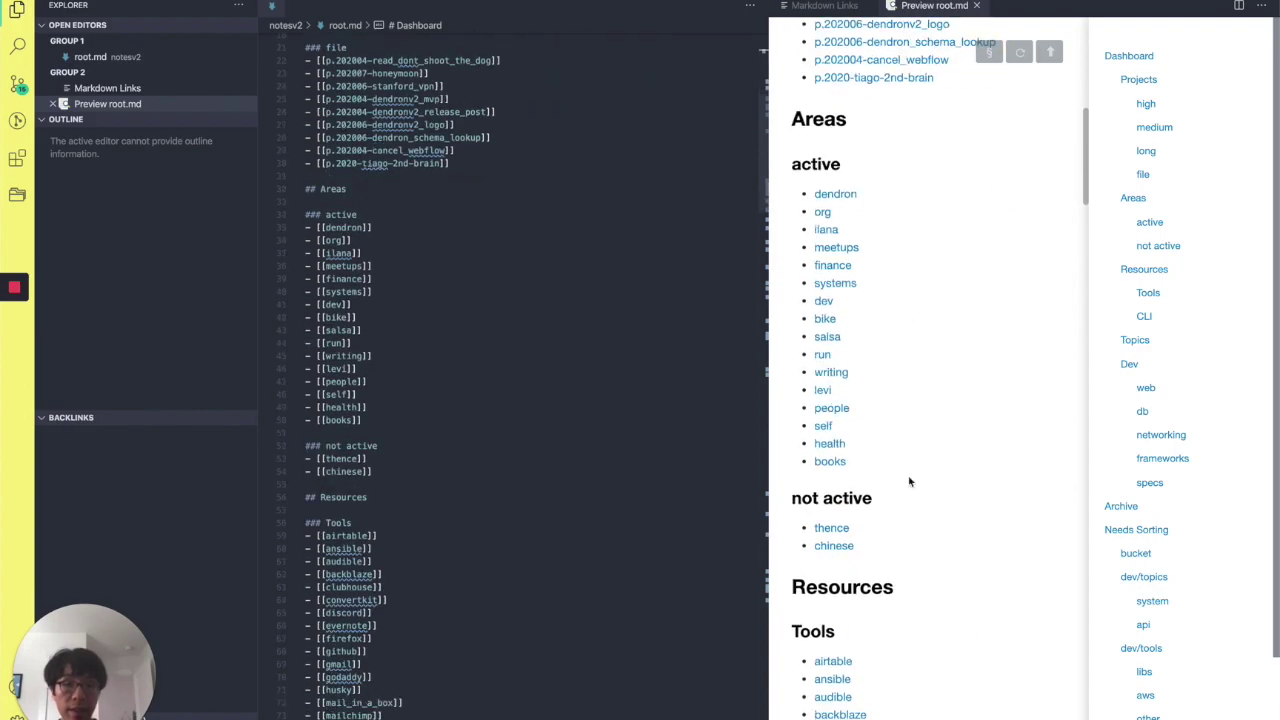
scroll(908, 545, "down", 18)
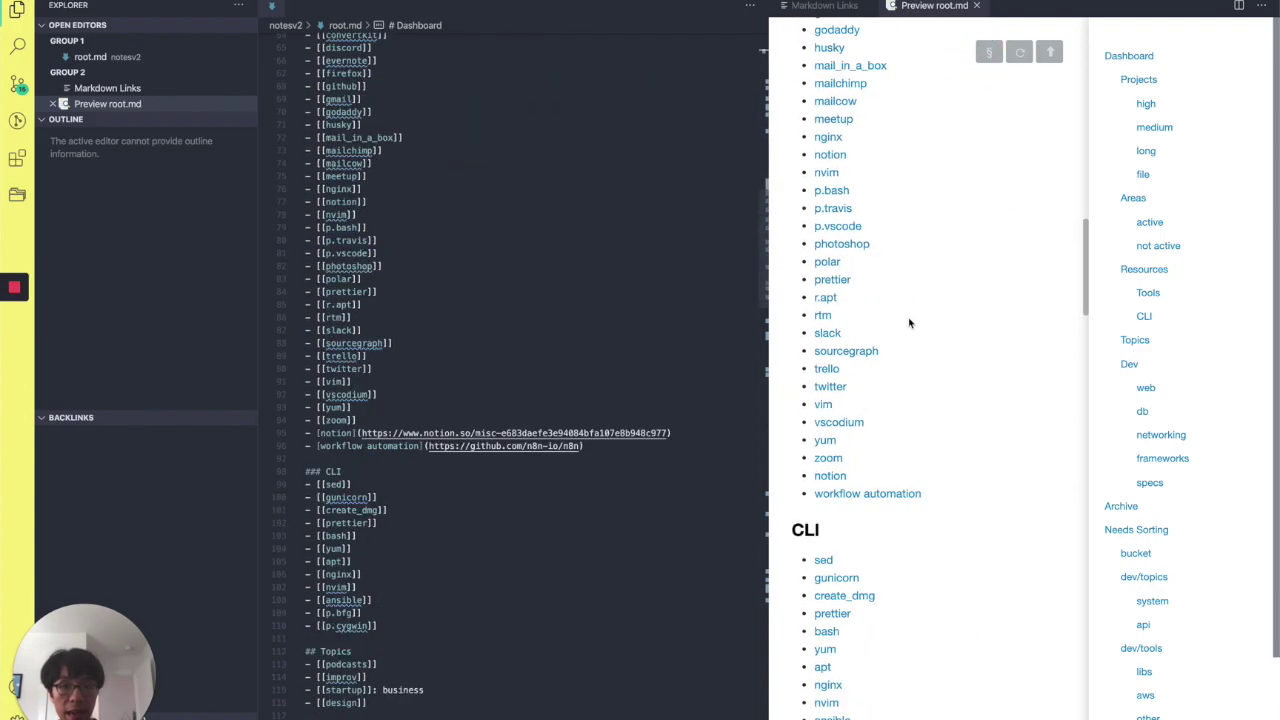
scroll(906, 324, "down", 4)
Jump to the Archive section of the preview, look through the Needs Sorting entries, and return to the Dashboard heading.
left_click(1120, 506)
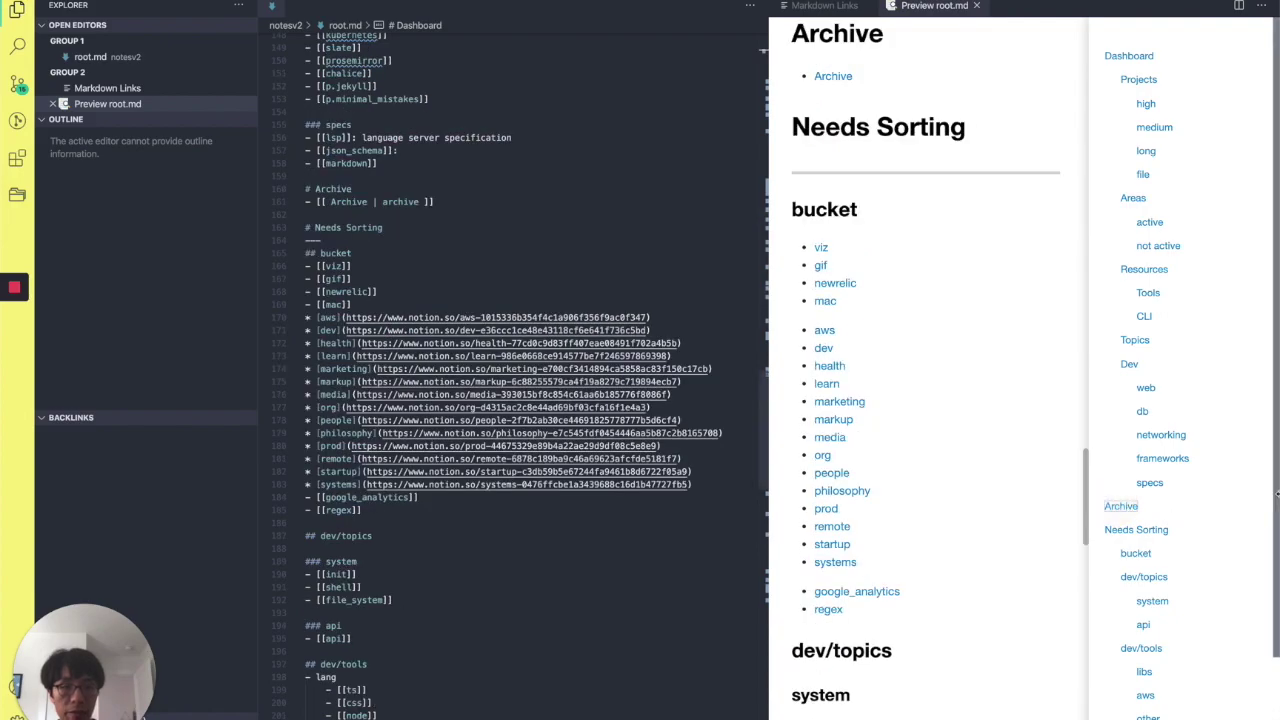
scroll(928, 183, "down", 20)
scroll(924, 180, "up", 8)
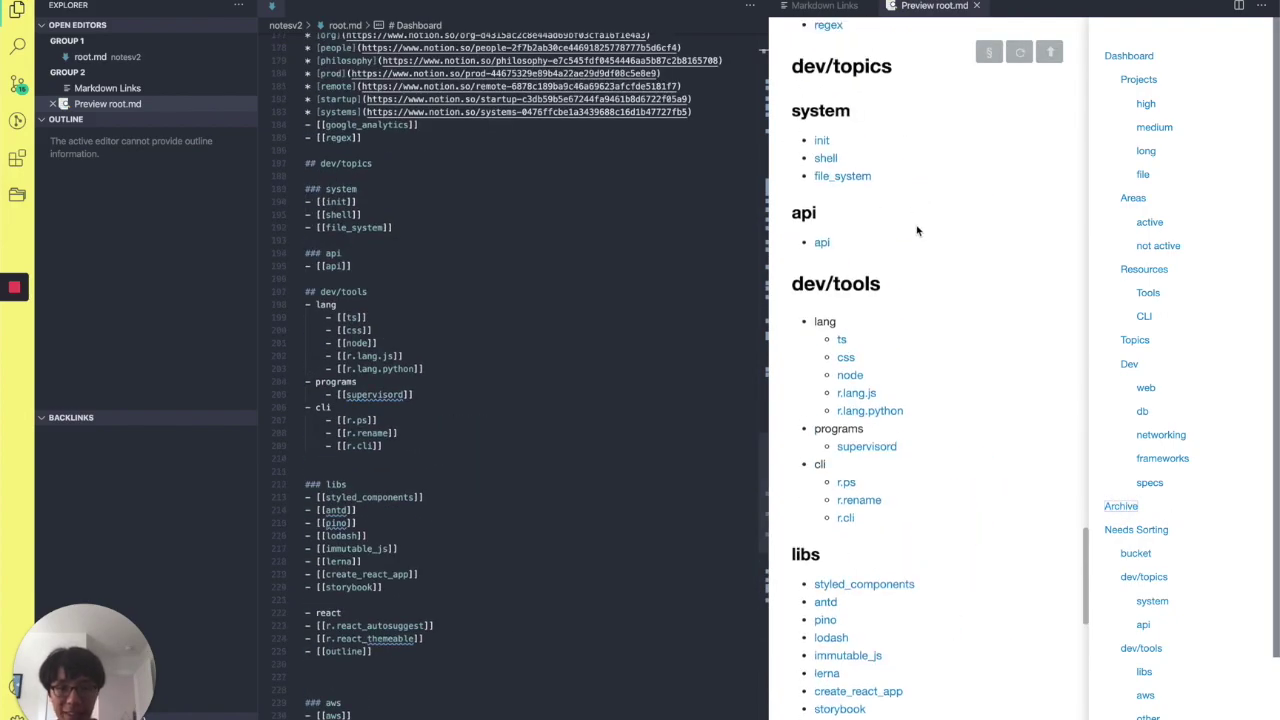
scroll(916, 231, "up", 10)
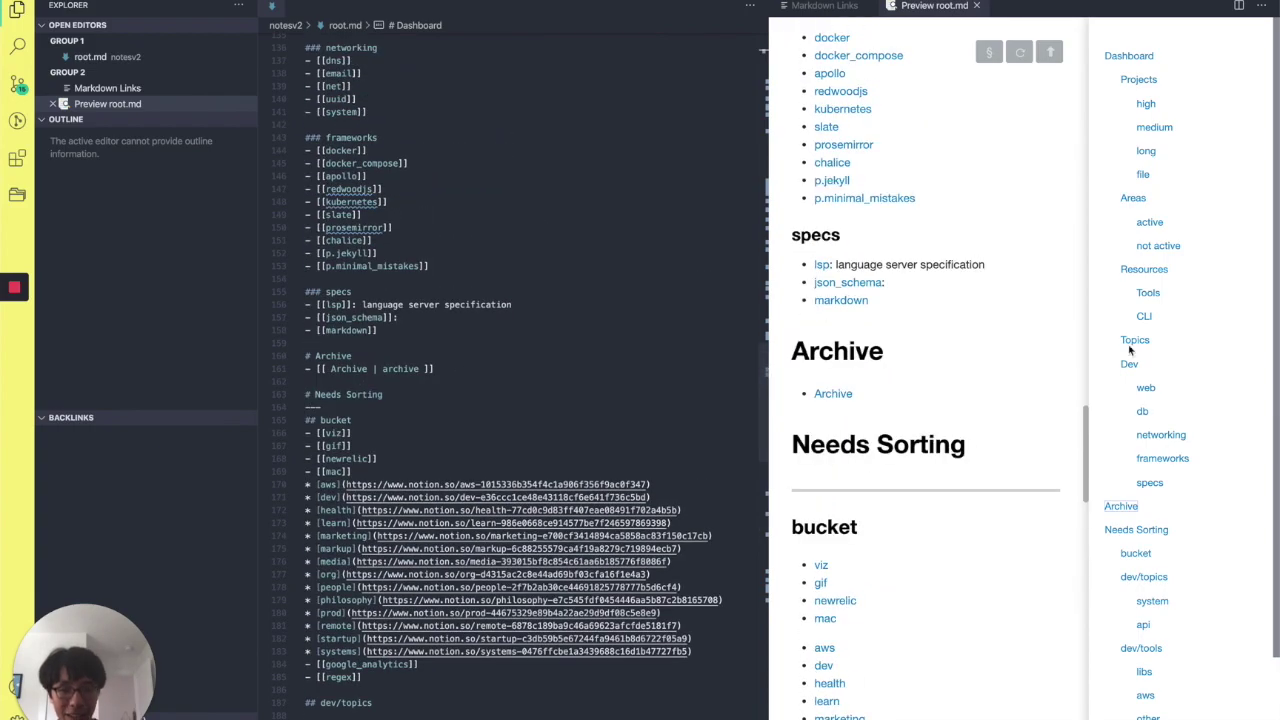
left_click_drag(1085, 424, 1085, 60)
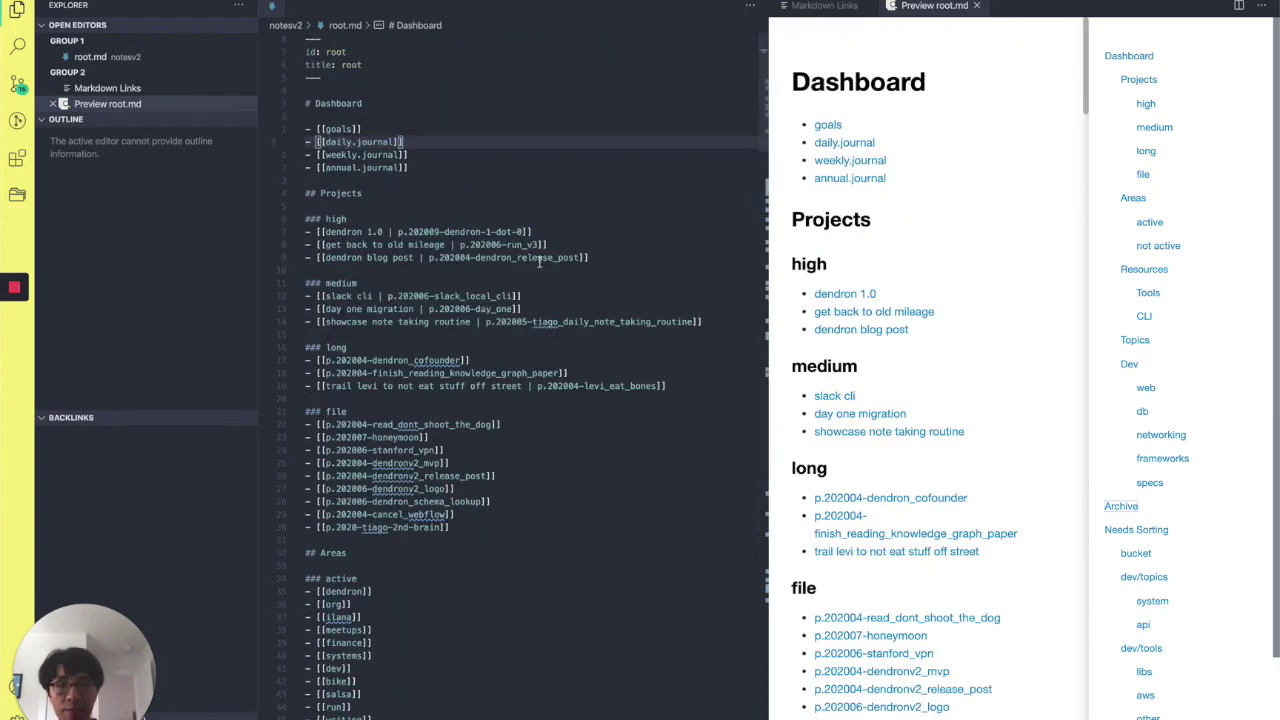
Open the daily.journal note from its link in the root note and show the source control view.
left_click(623, 137)
left_click(358, 129)
left_click(360, 141)
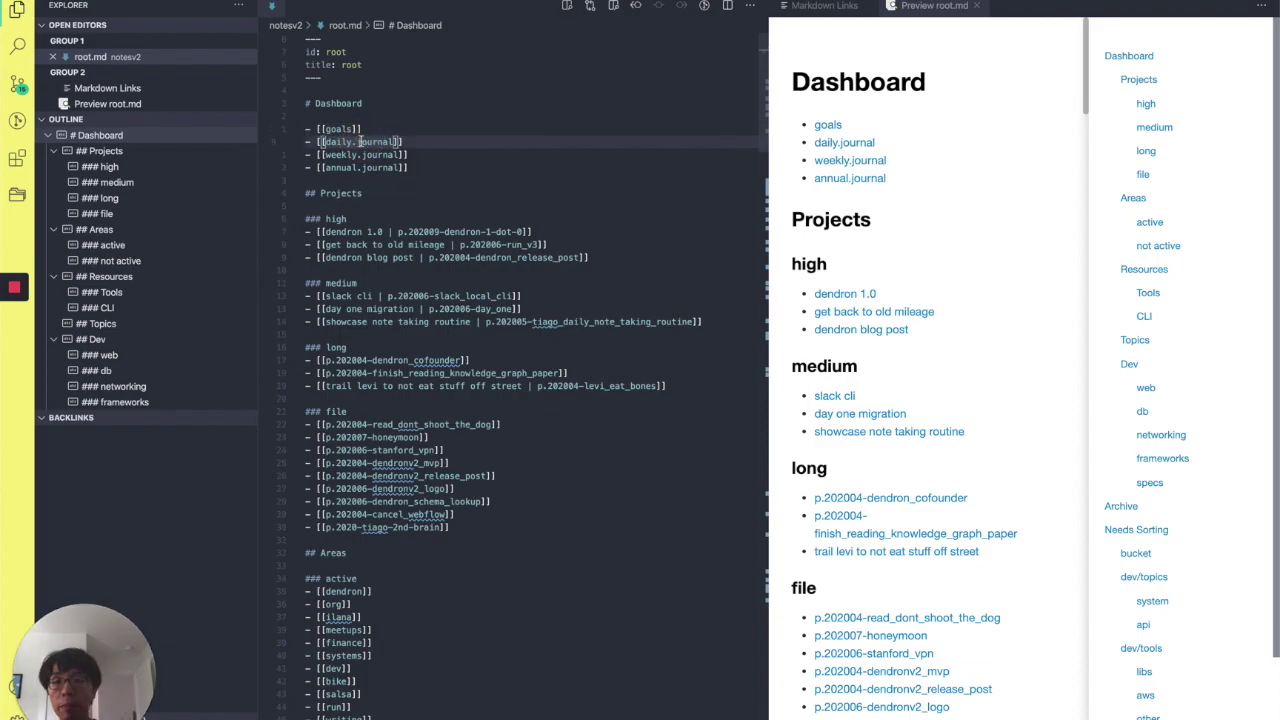
key("ctrl+Return")
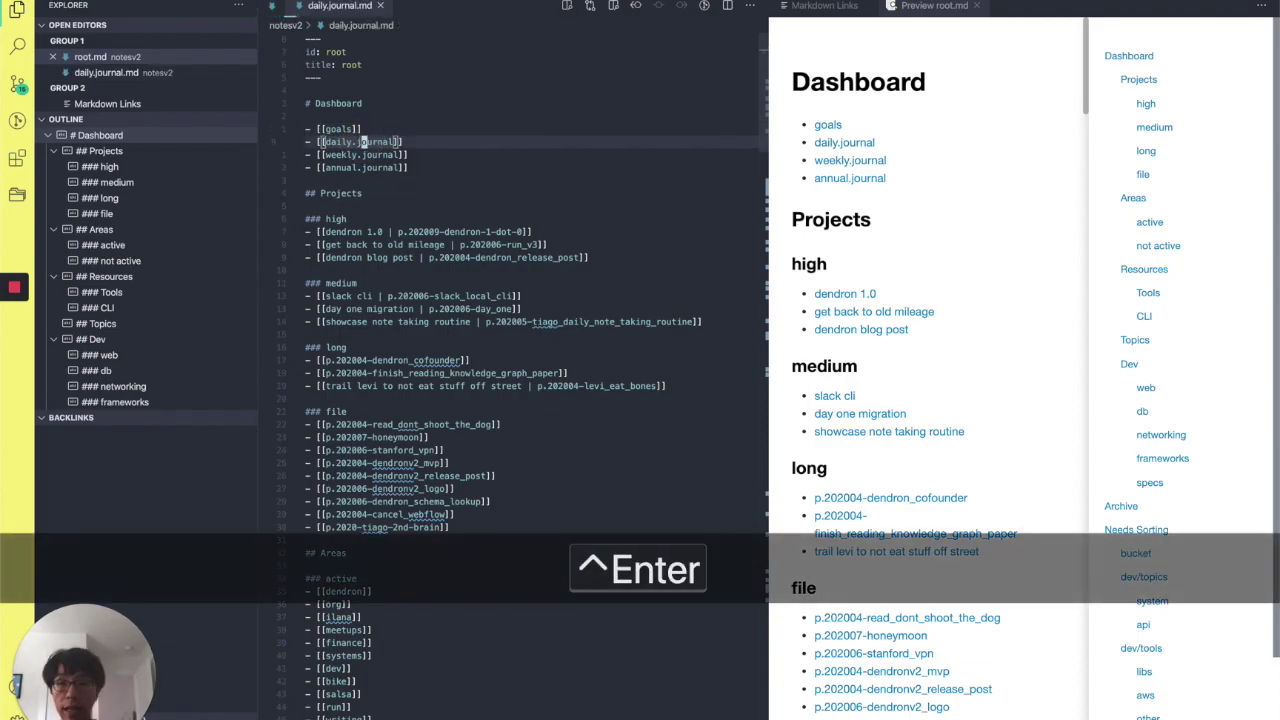
key("ctrl+shift+g")
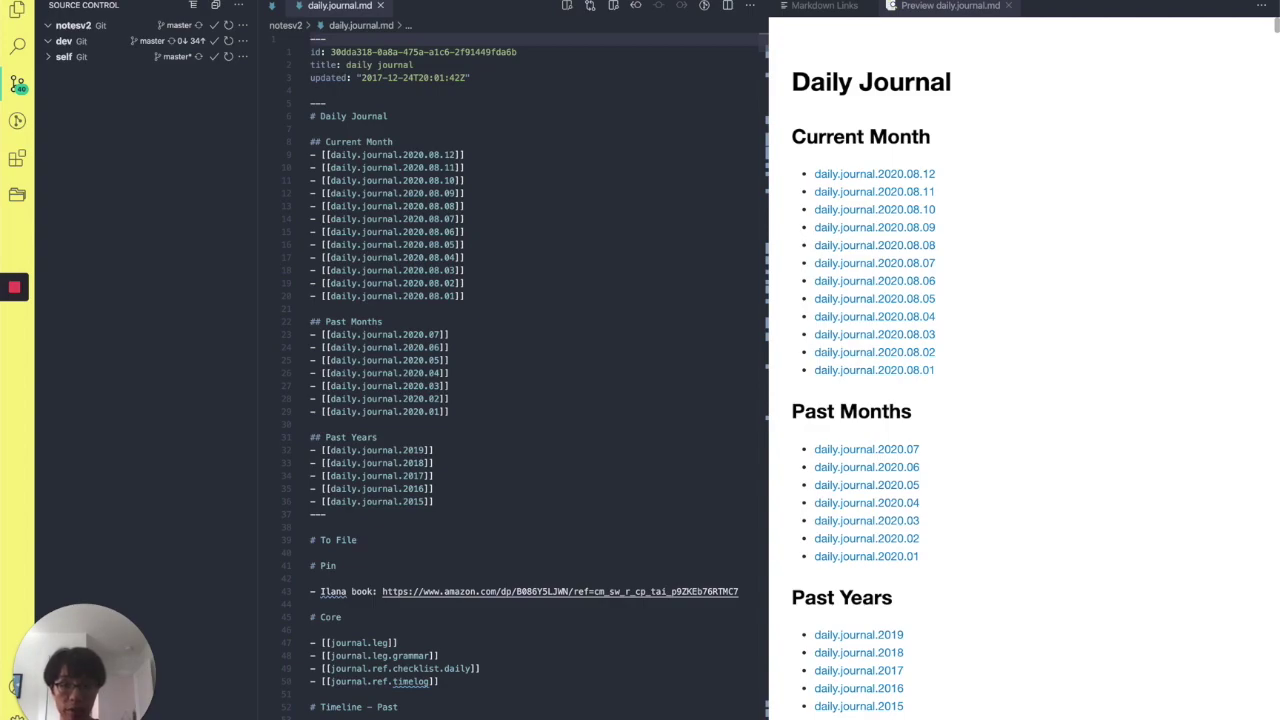
Review the Daily Journal's year and month lists, and open daily.journal.2020.07 from the Past Months links in the preview.
left_click(506, 482)
double_click(419, 503)
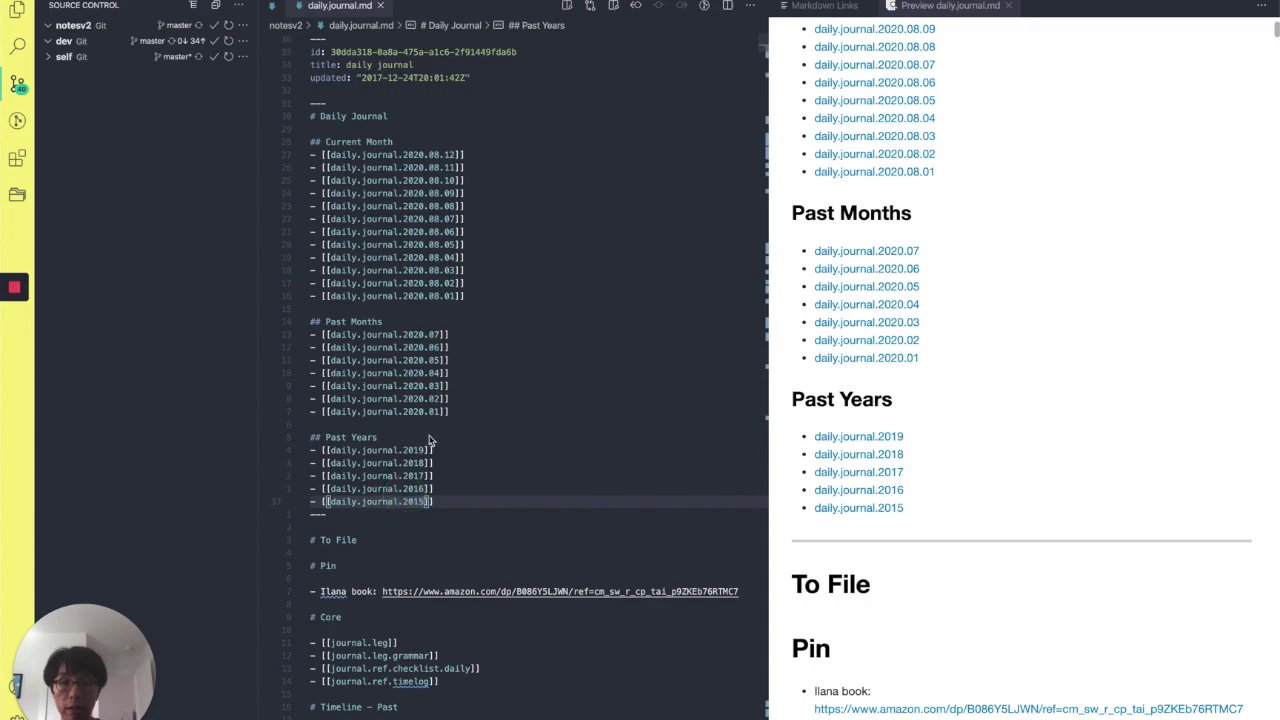
scroll(947, 347, "up", 3)
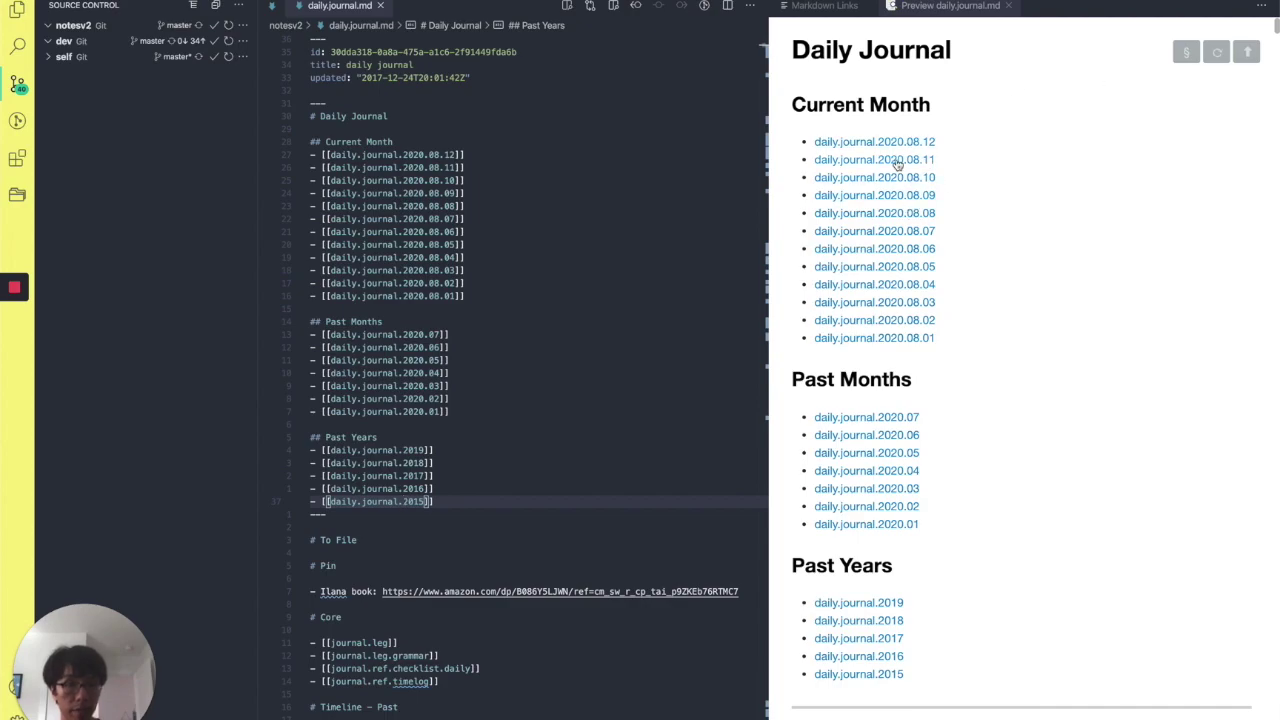
left_click(890, 420)
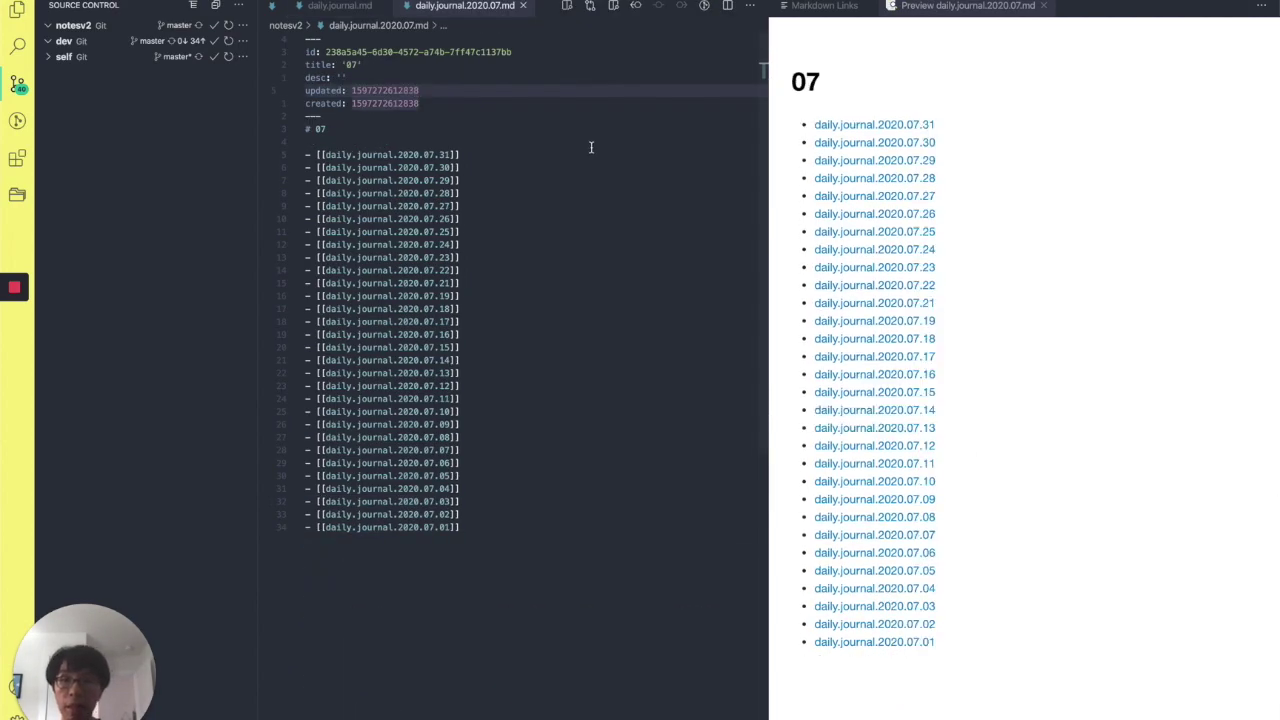
Open the daily.journal.2020.07.31 note from its link in the July 2020 note.
left_click(425, 155)
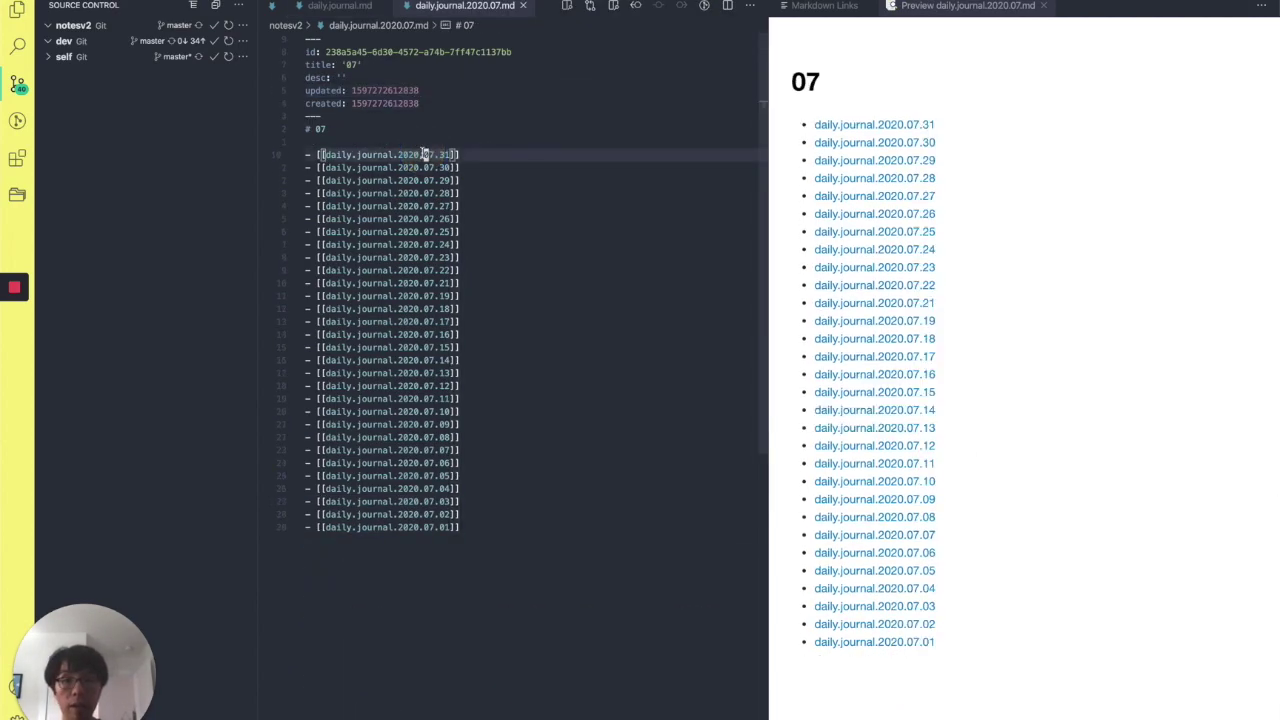
key("ctrl+Return")
left_click(499, 117)
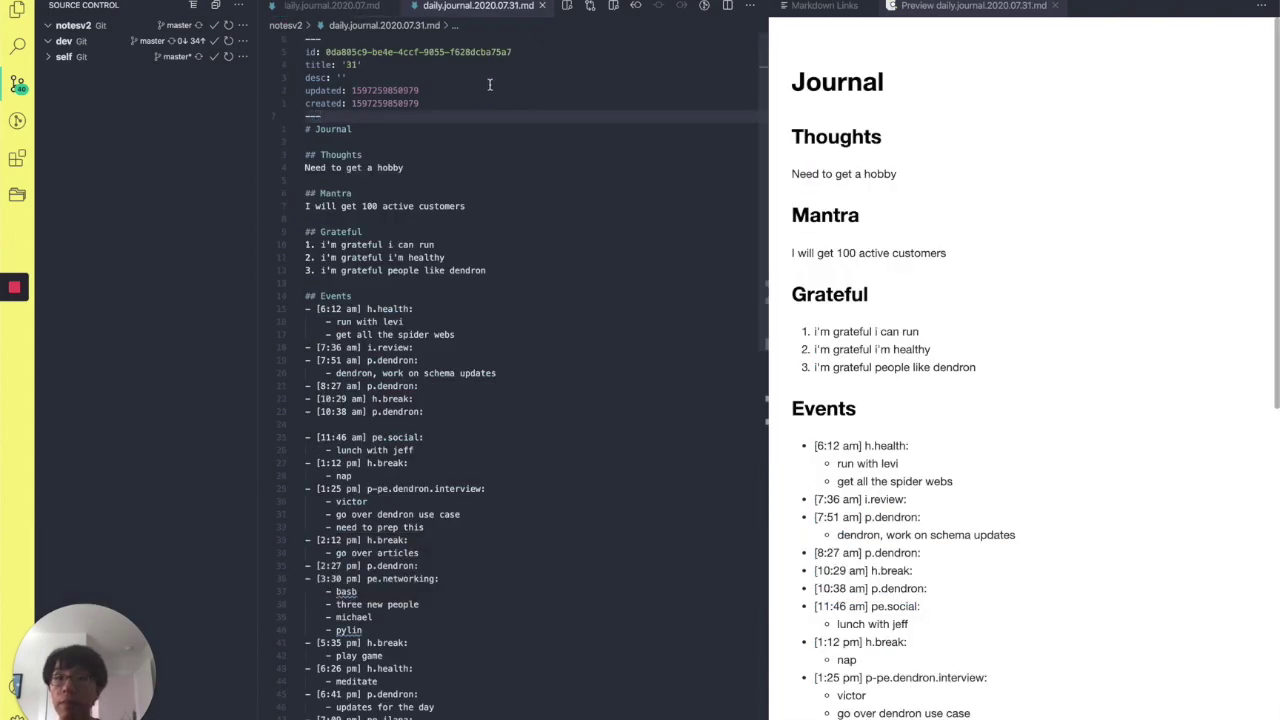
Look up notes under daily.journal.2020.07., browse the first few entries, and leave the lookup without opening one.
key("super+l")
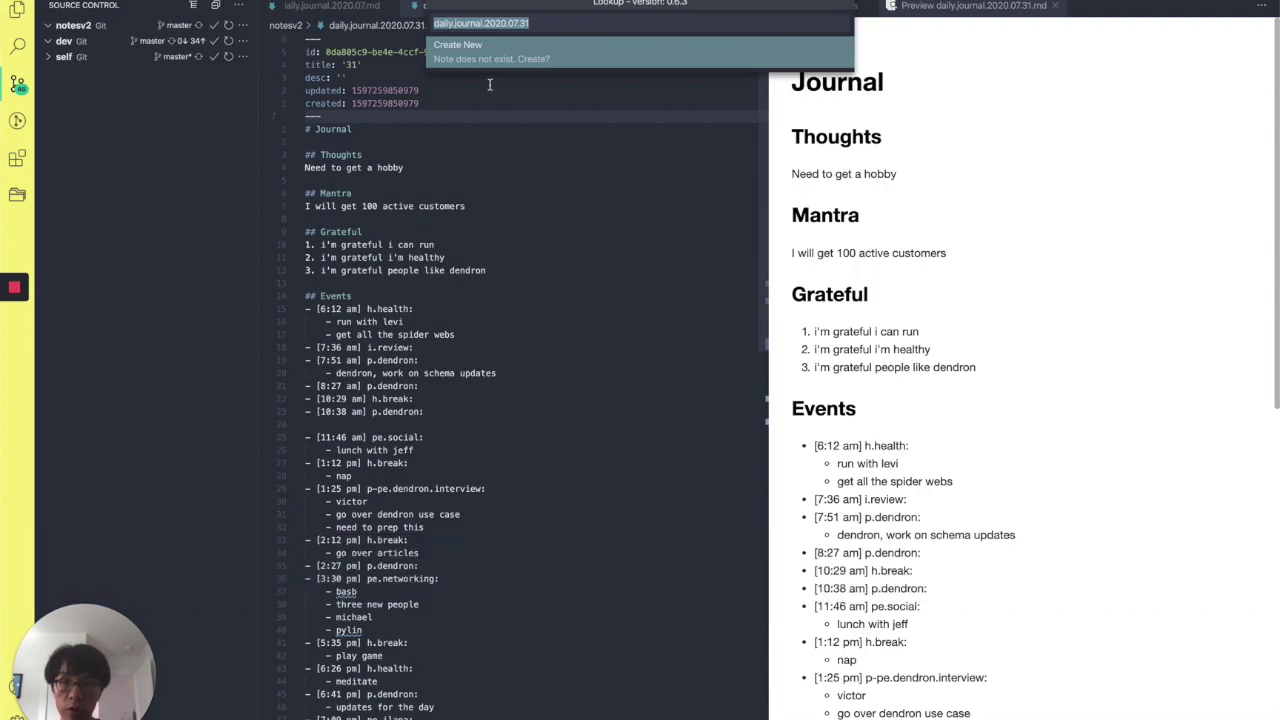
key("Right")
key("BackSpace")
key("BackSpace")
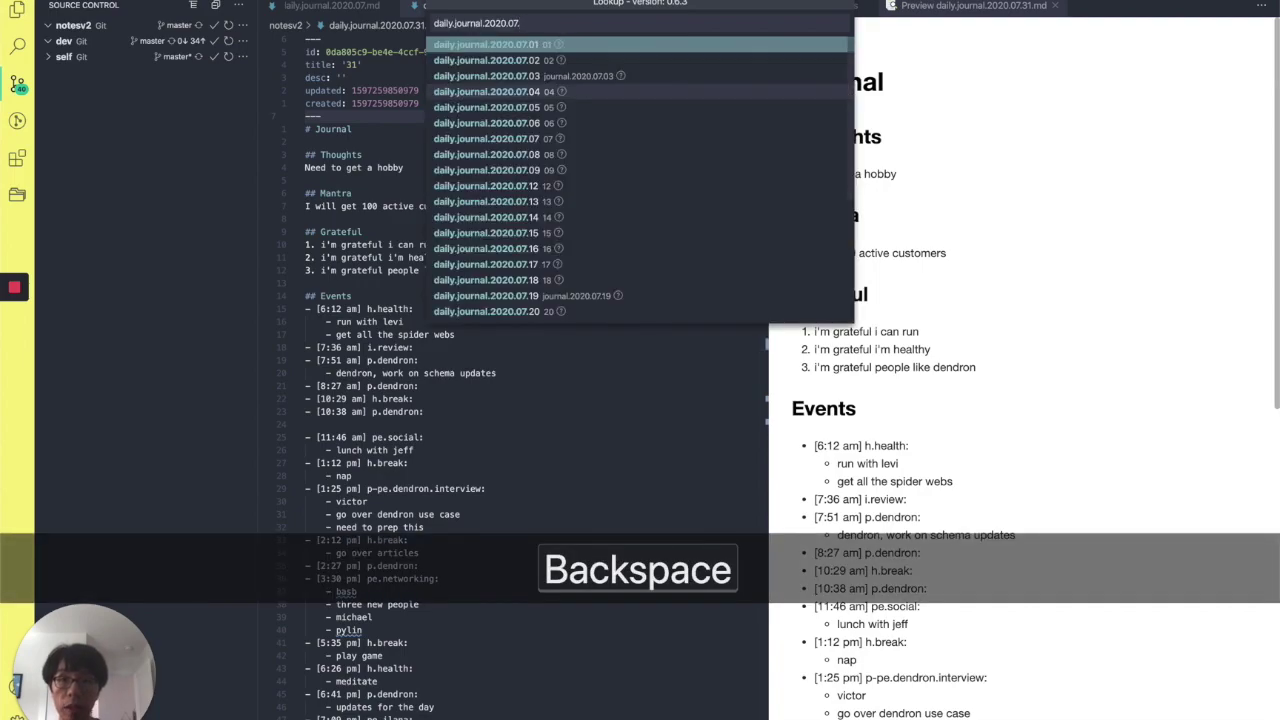
key("Down")
key("Down")
key("Down")
key("Down")
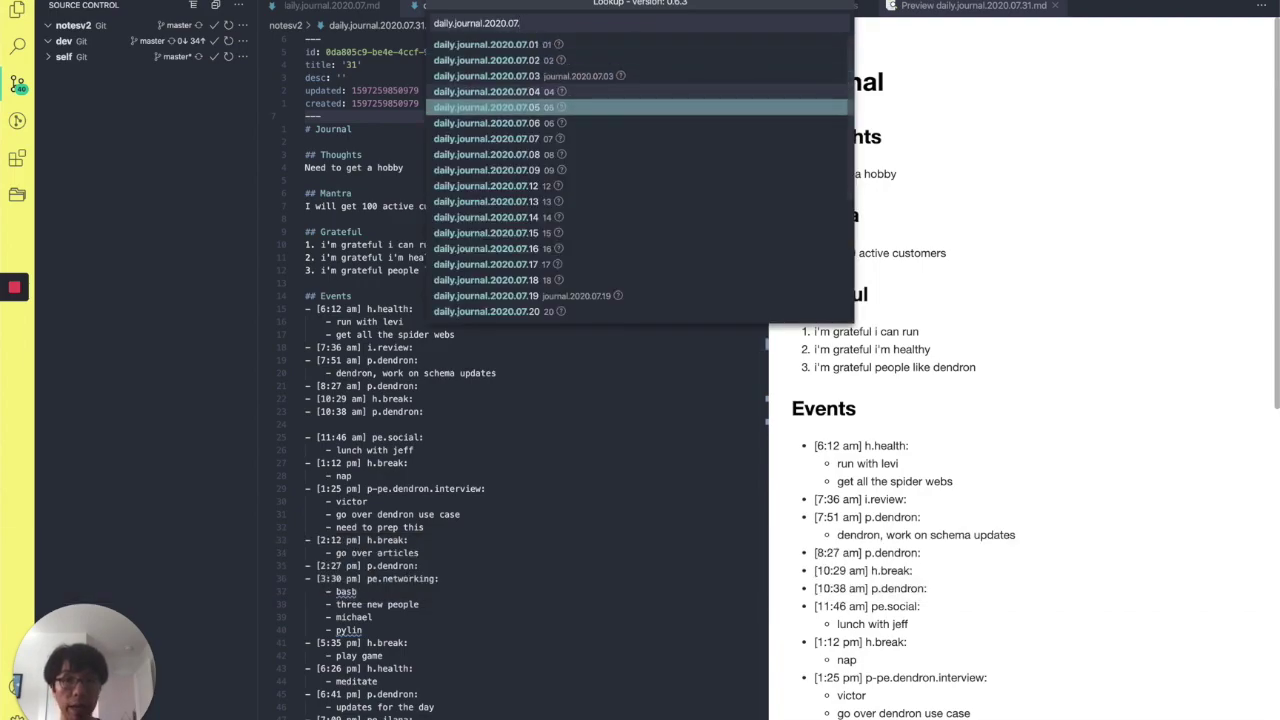
key("Escape")
Close the two July notes and open daily.journal.2020.08.12 from the Current Month list in the Daily Journal note.
key("super+w")
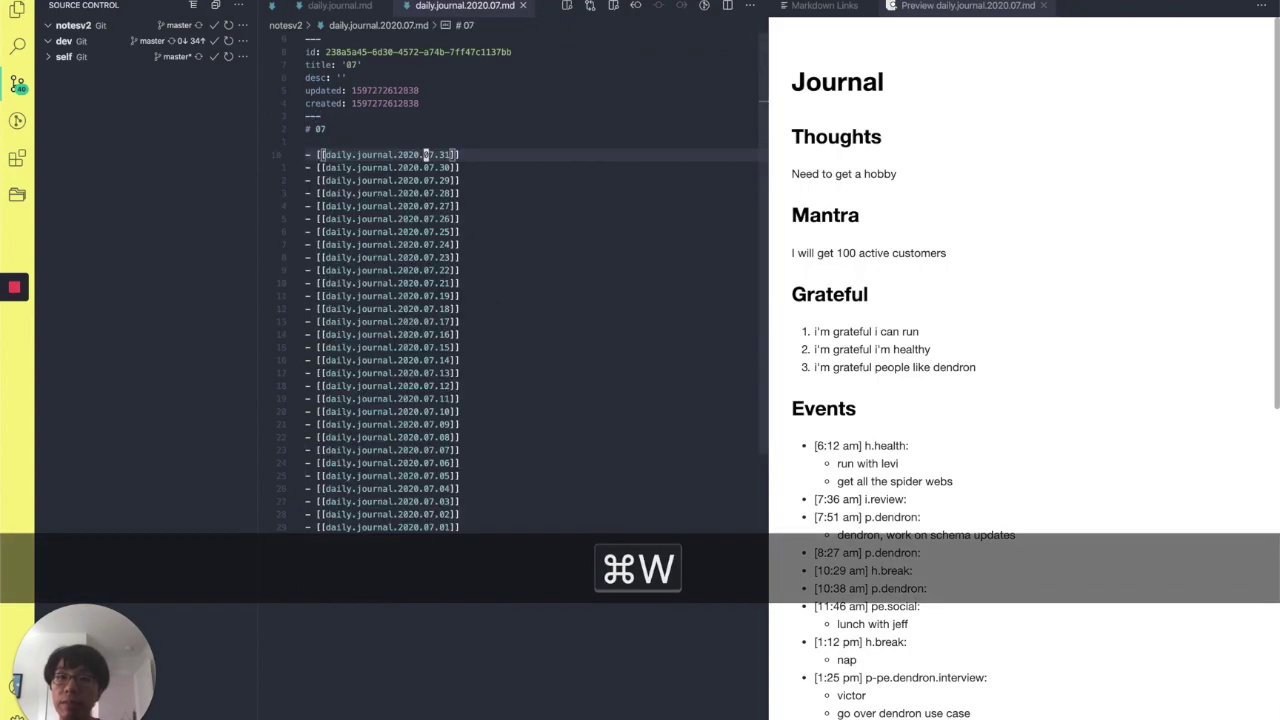
key("super+w")
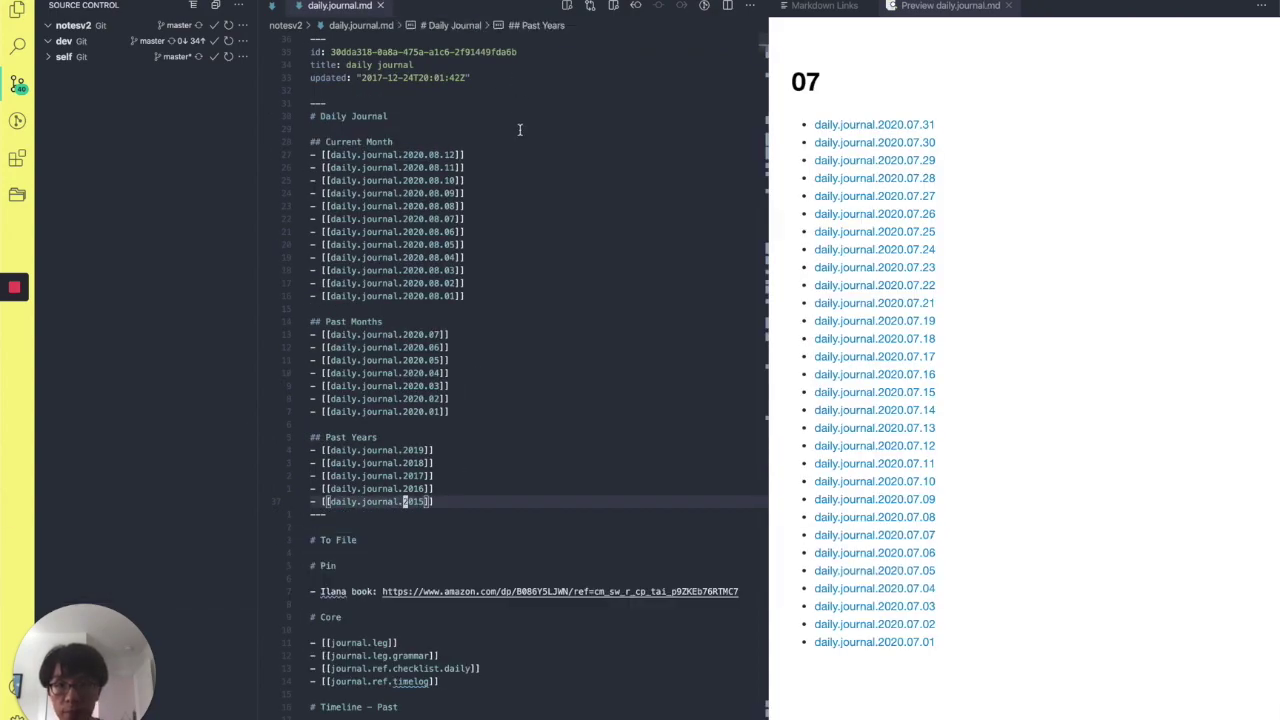
left_click(457, 155)
left_click(867, 177)
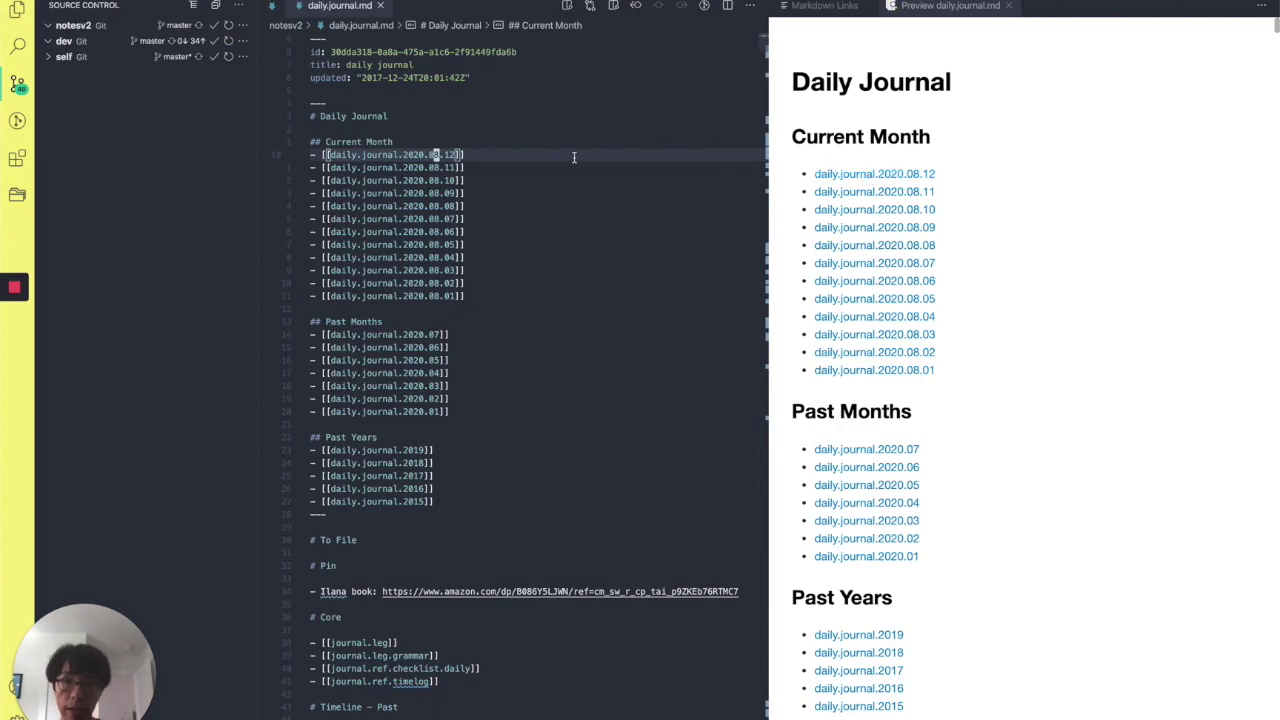
key("ctrl+Return")
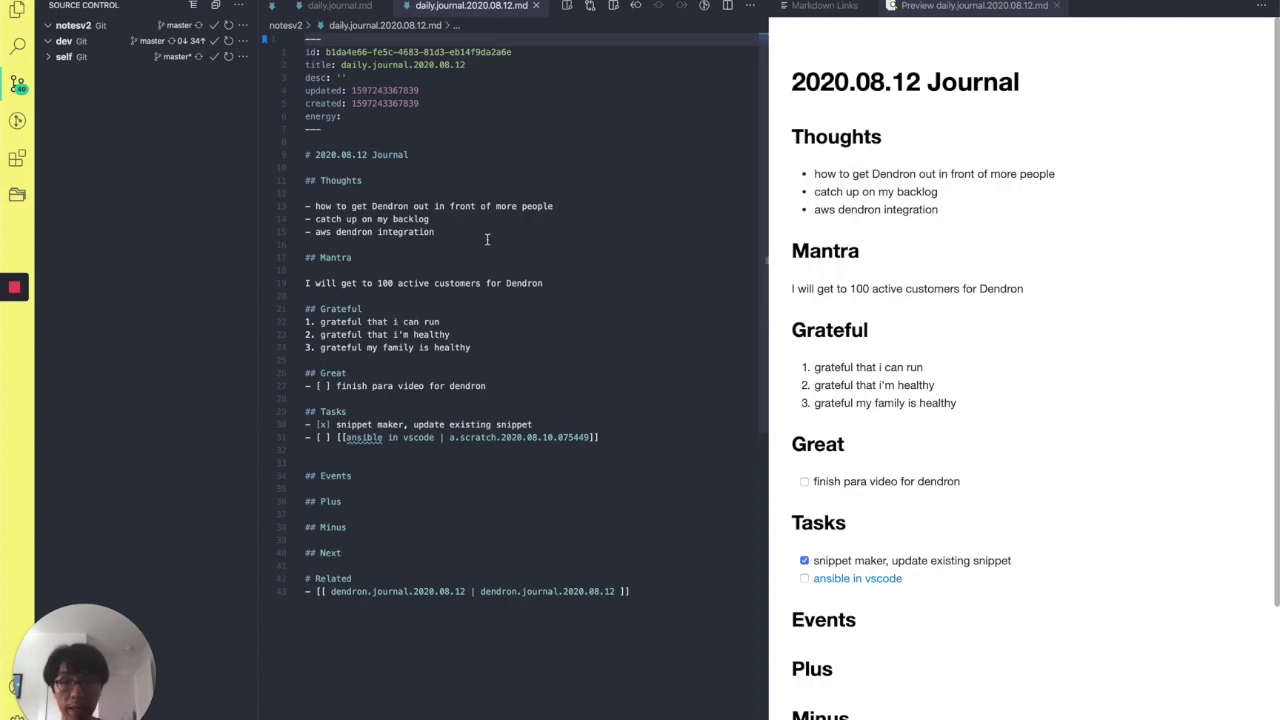
Create a new journal note titled daily.journal.2020.08.13.
left_click(462, 195)
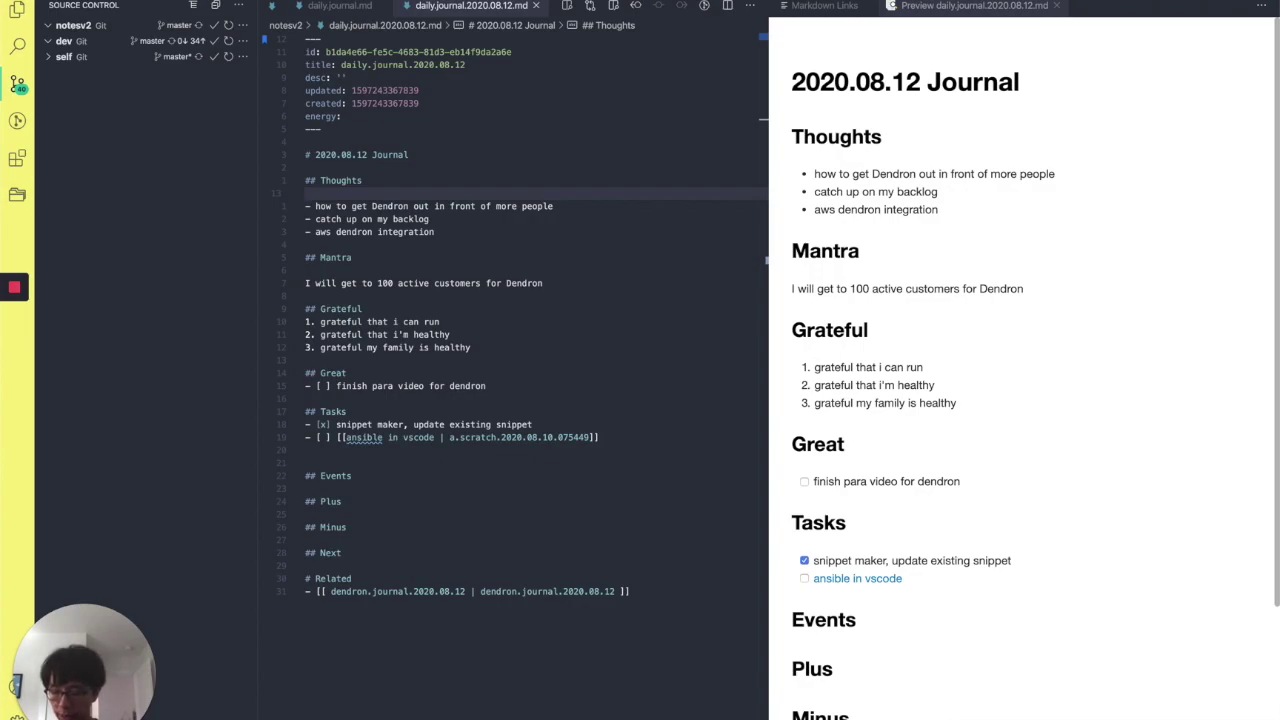
key("shift+super+j")
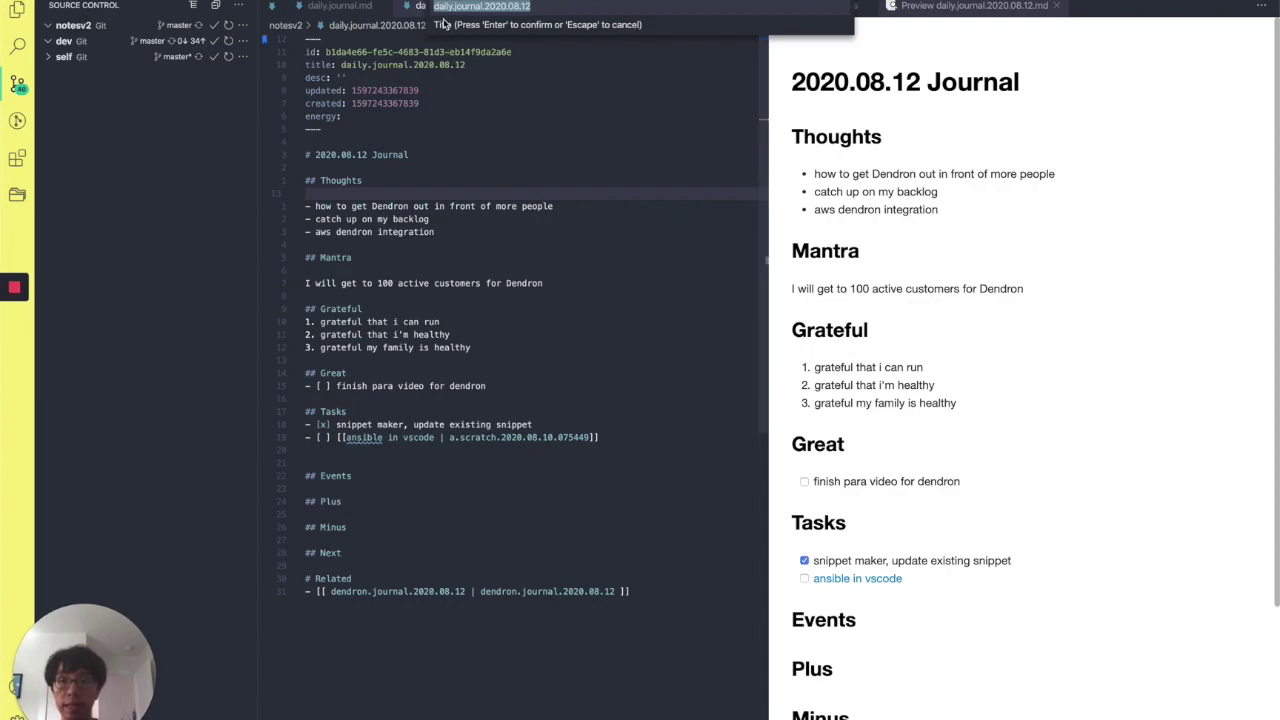
left_click(476, 9)
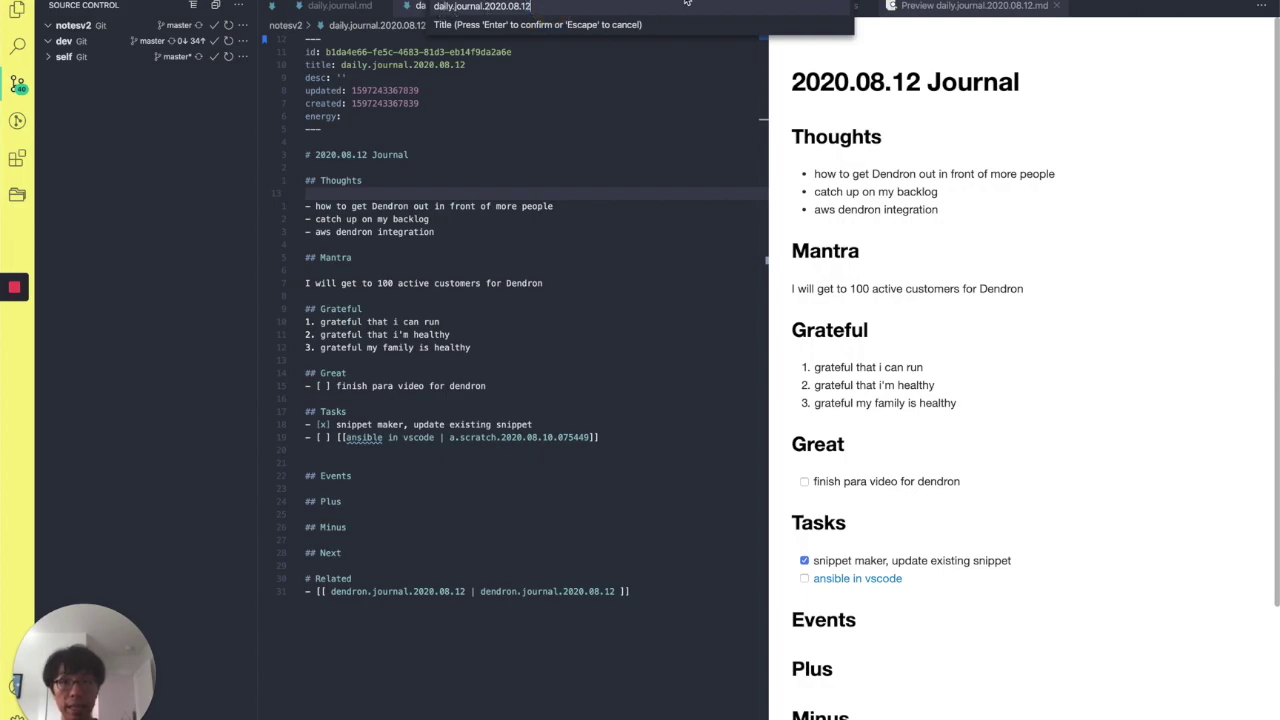
key("BackSpace")
type("3")
key("Return")
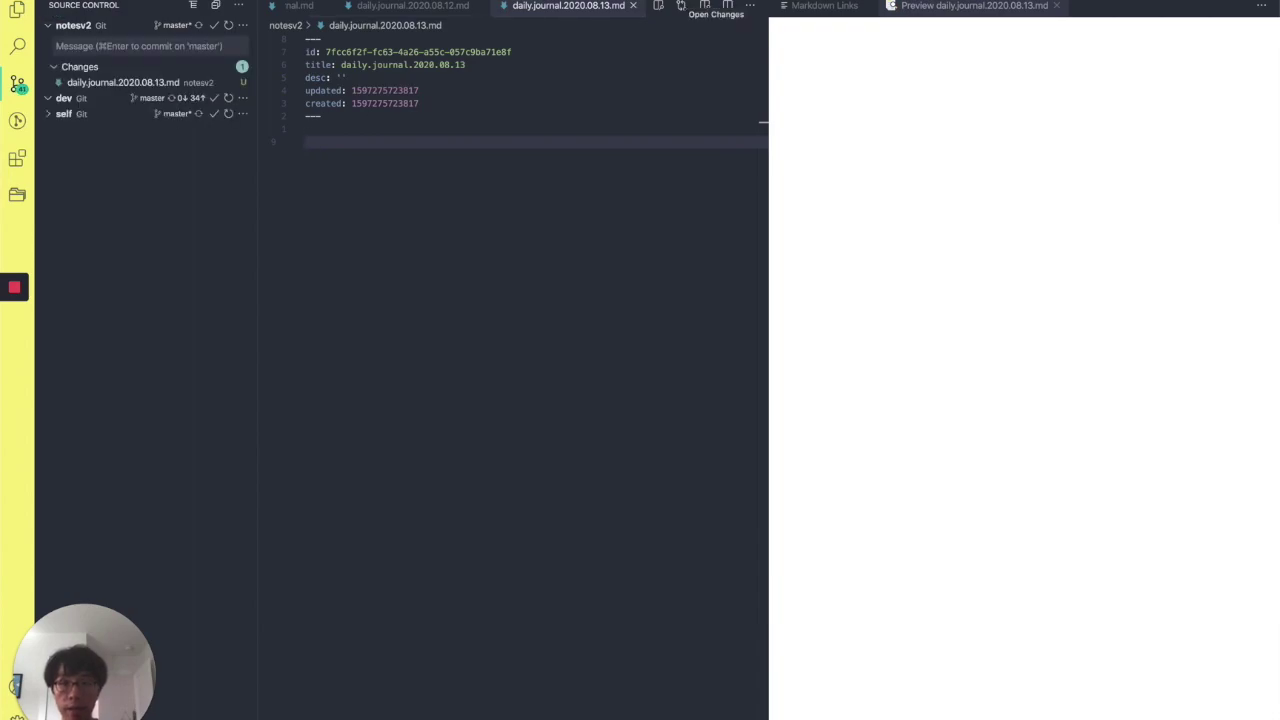
Insert the daily.journal snippet as the body of the new daily.journal.2020.08.13 note.
type("idaily.")
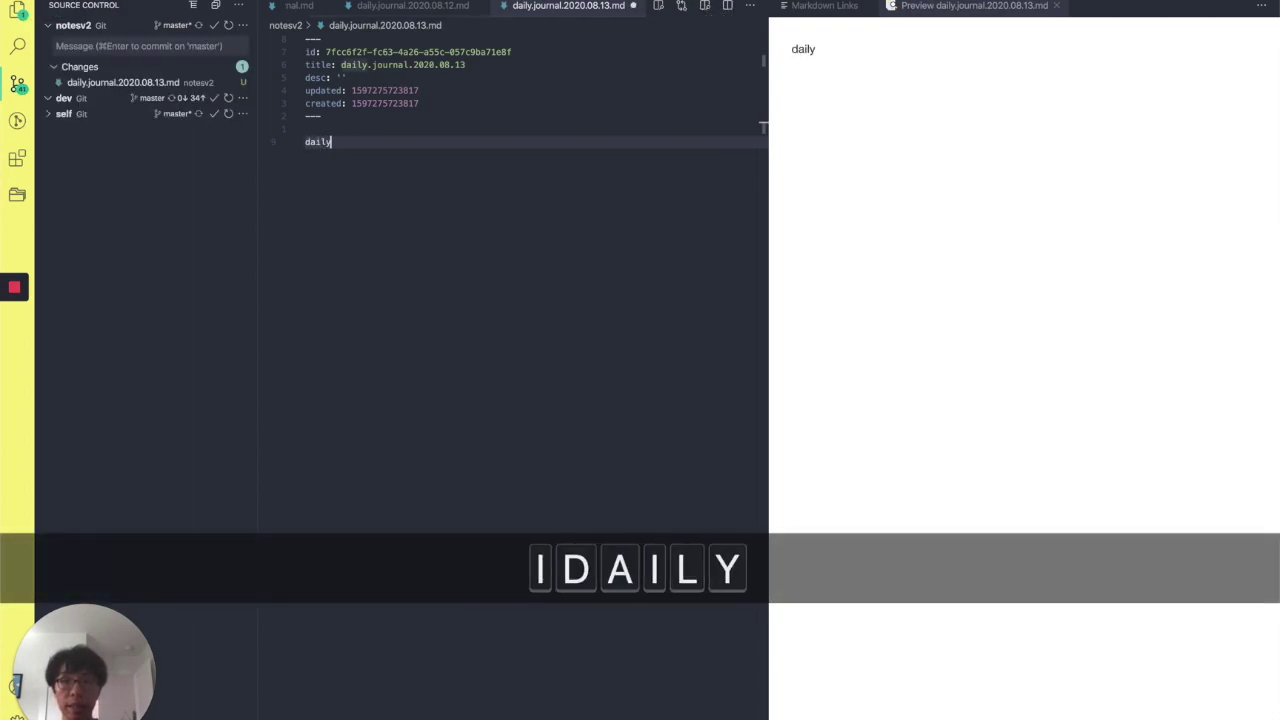
key("shift+super+space")
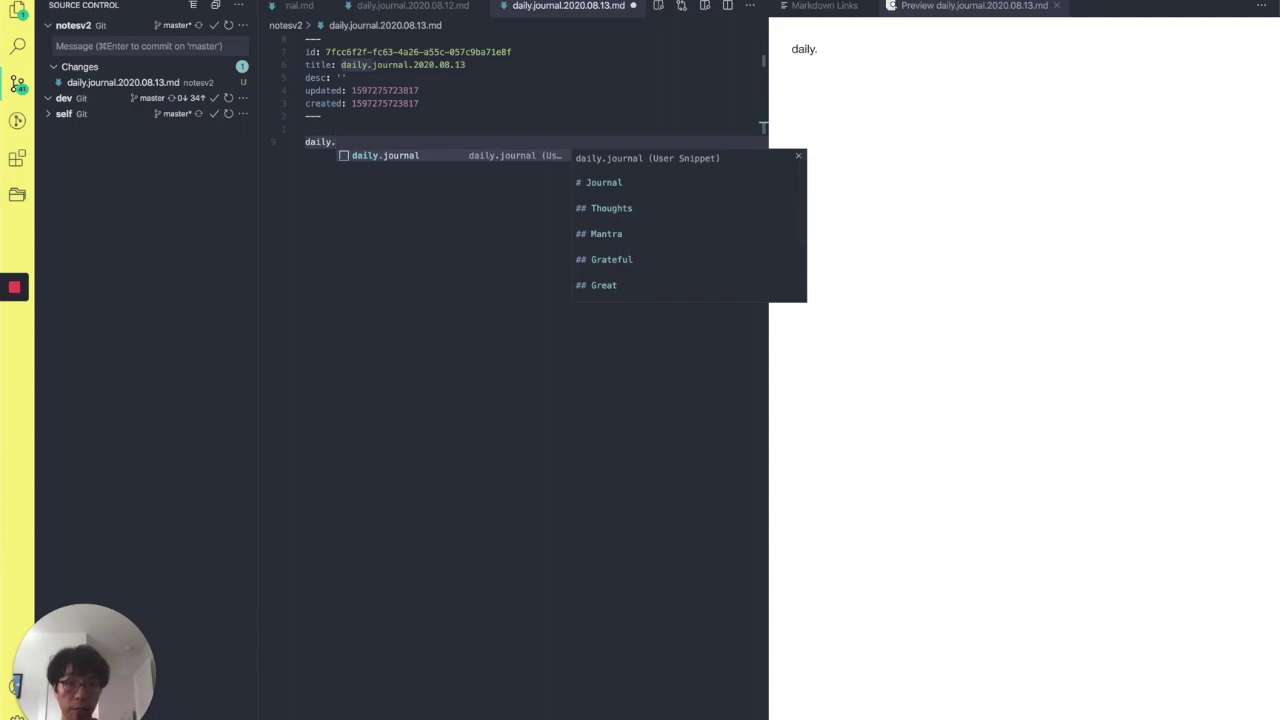
key("Return")
key("ctrl+c")
key("shift+bracketleft")
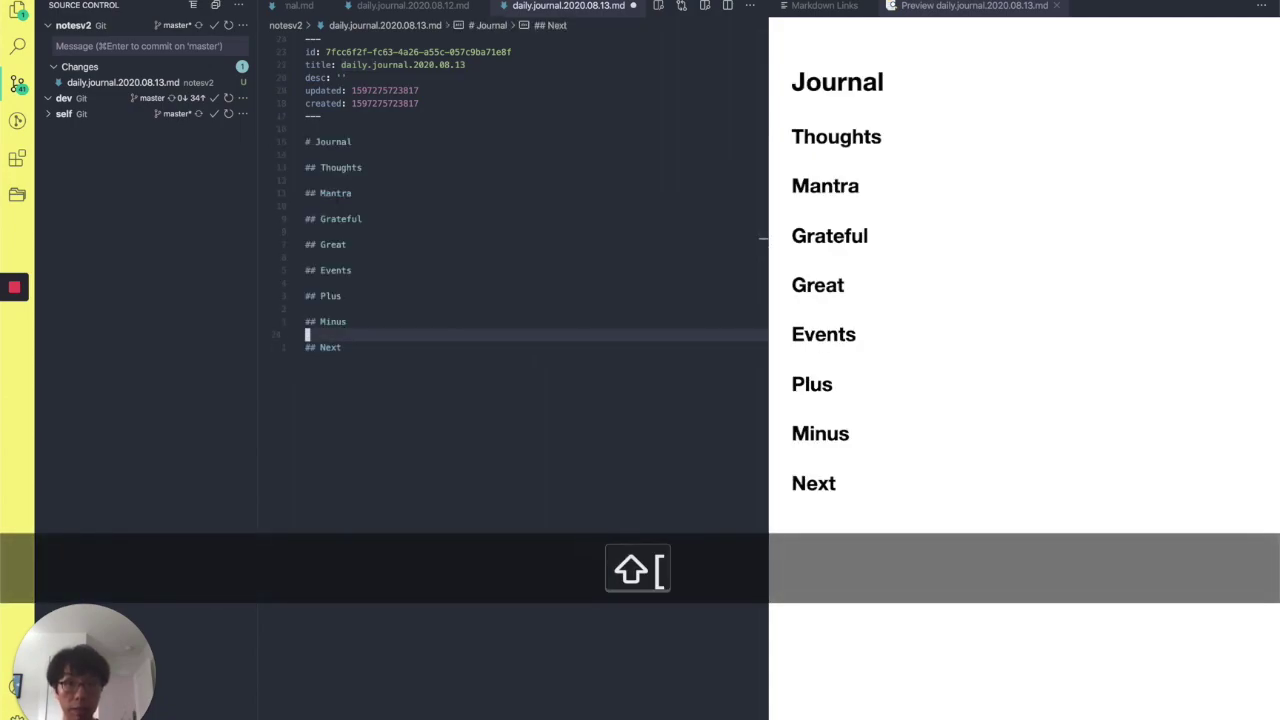
Look back over the section headings in daily.journal.2020.08.13 and close that note.
key("shift+bracketleft")
key("shift+bracketleft")
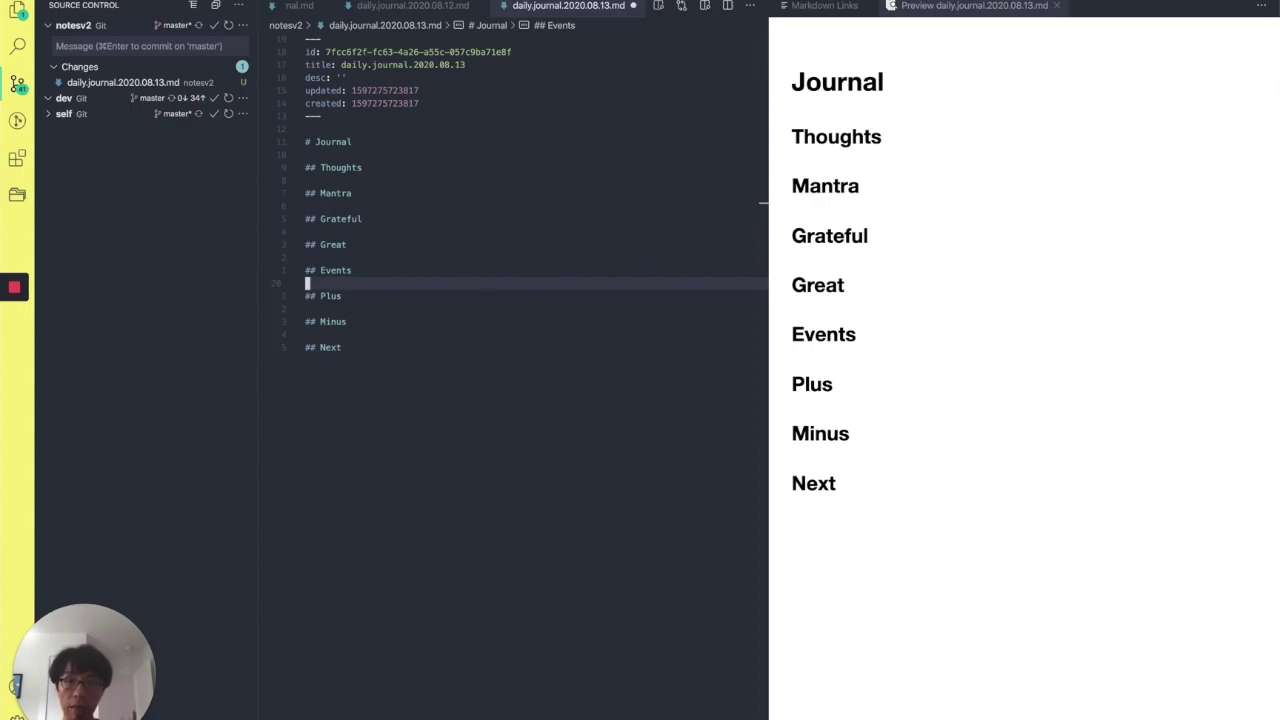
key("super+w")
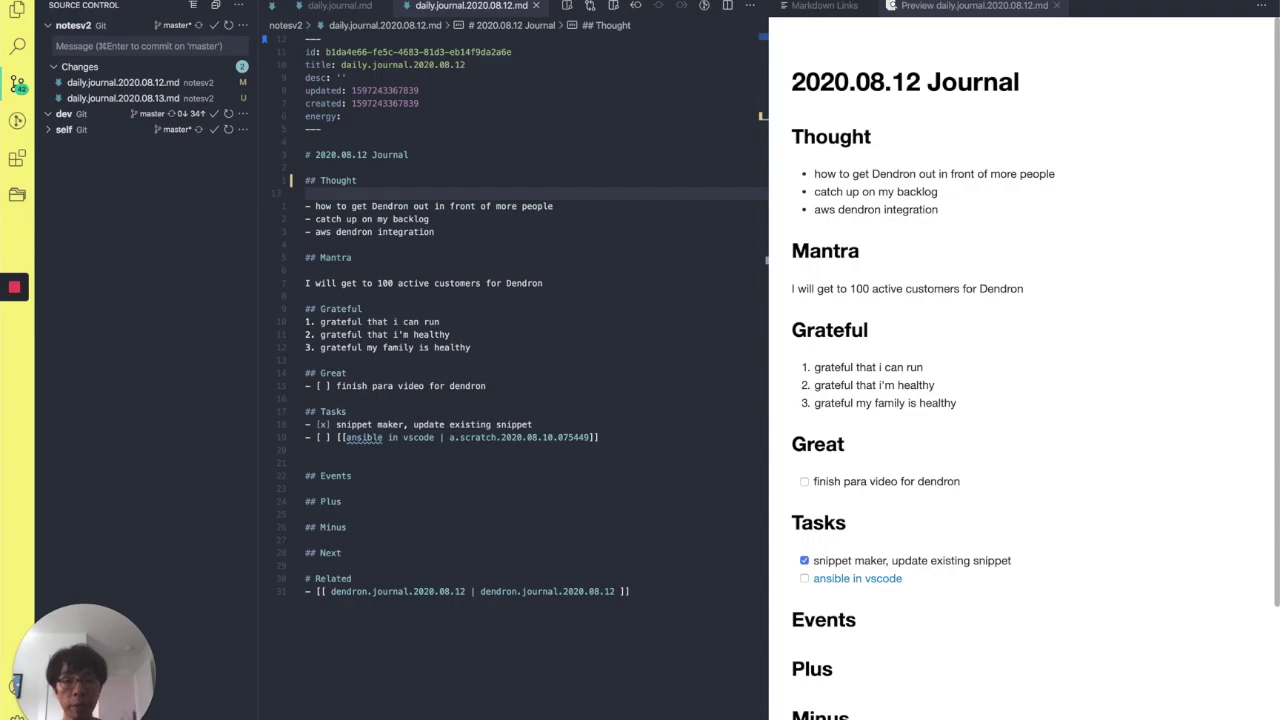
Open the dendron.journal.2020.08.12 note linked under Related in daily.journal.2020.08.12.
key("shift+g")
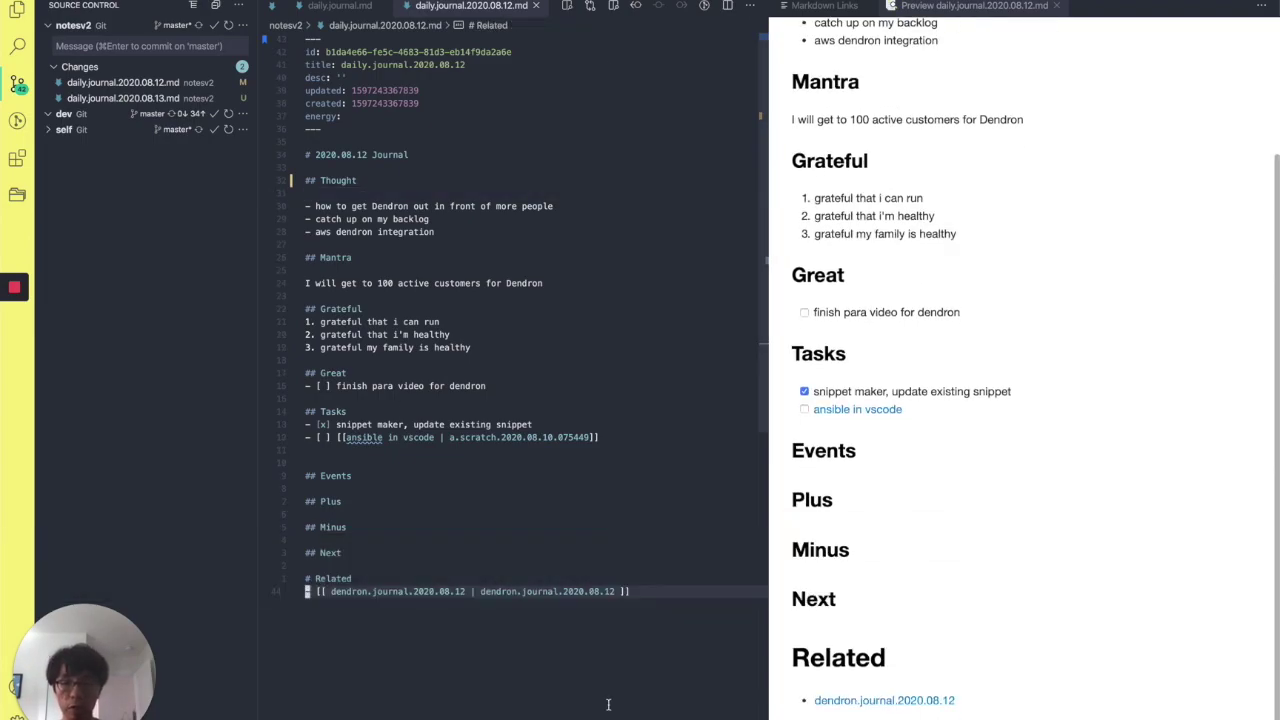
left_click(538, 591)
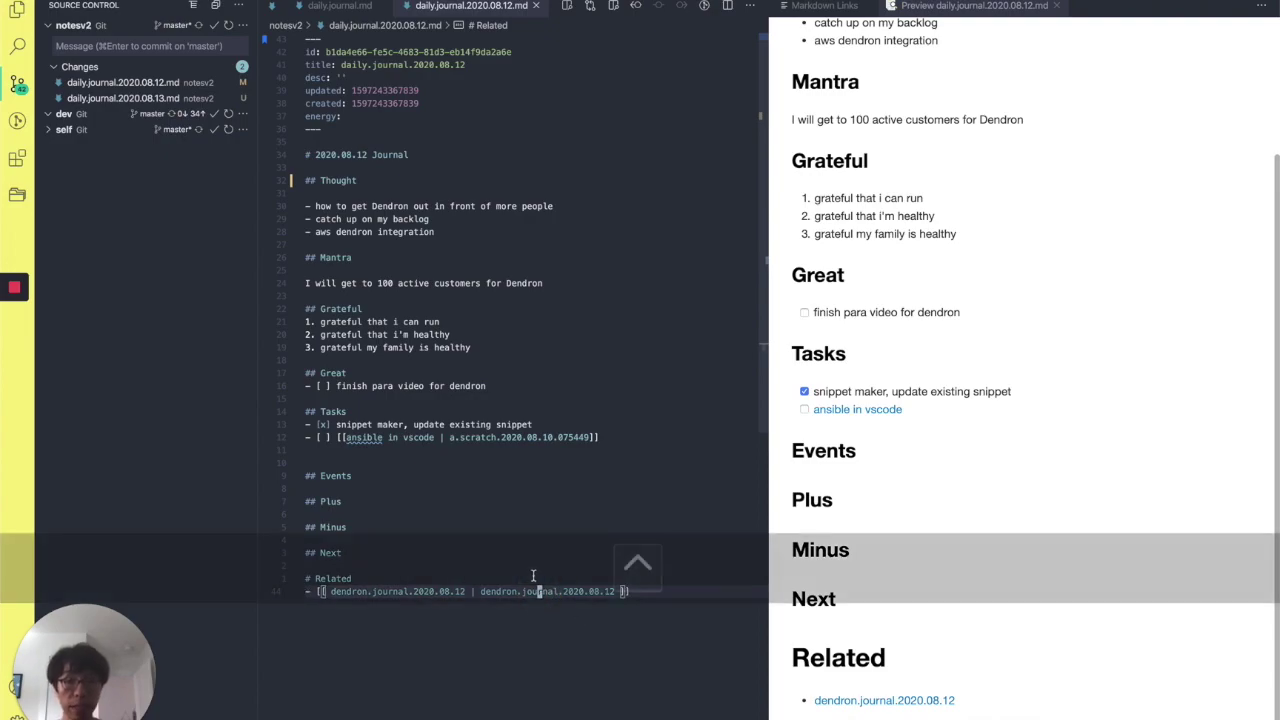
key("ctrl+Return")
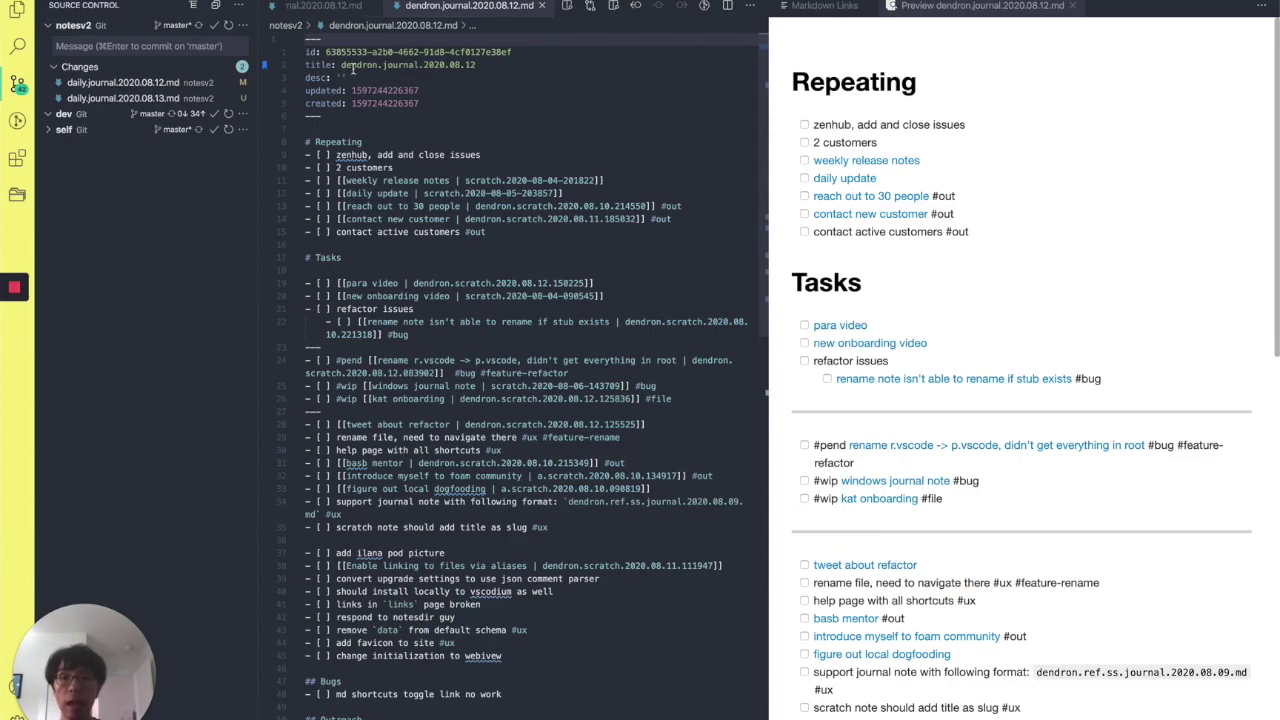
Show the table of contents in the preview and review the note's task sections from Repeating down to File.
left_click(416, 65)
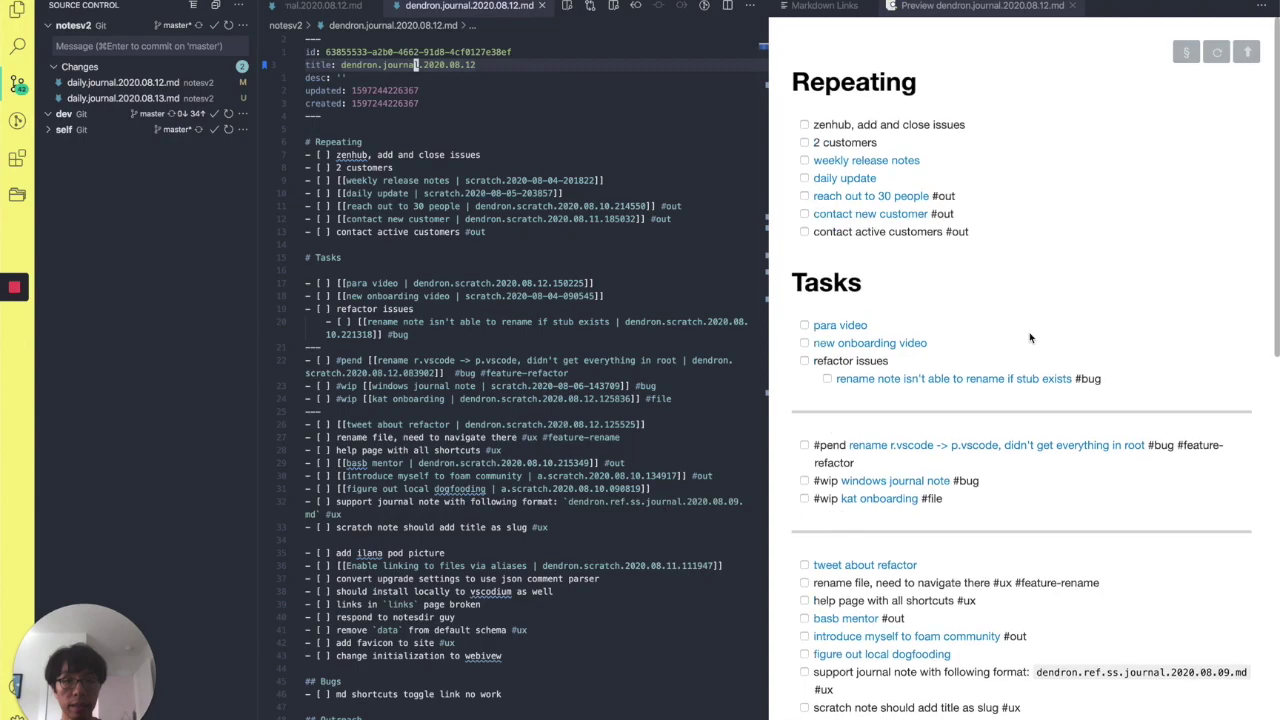
left_click(1186, 53)
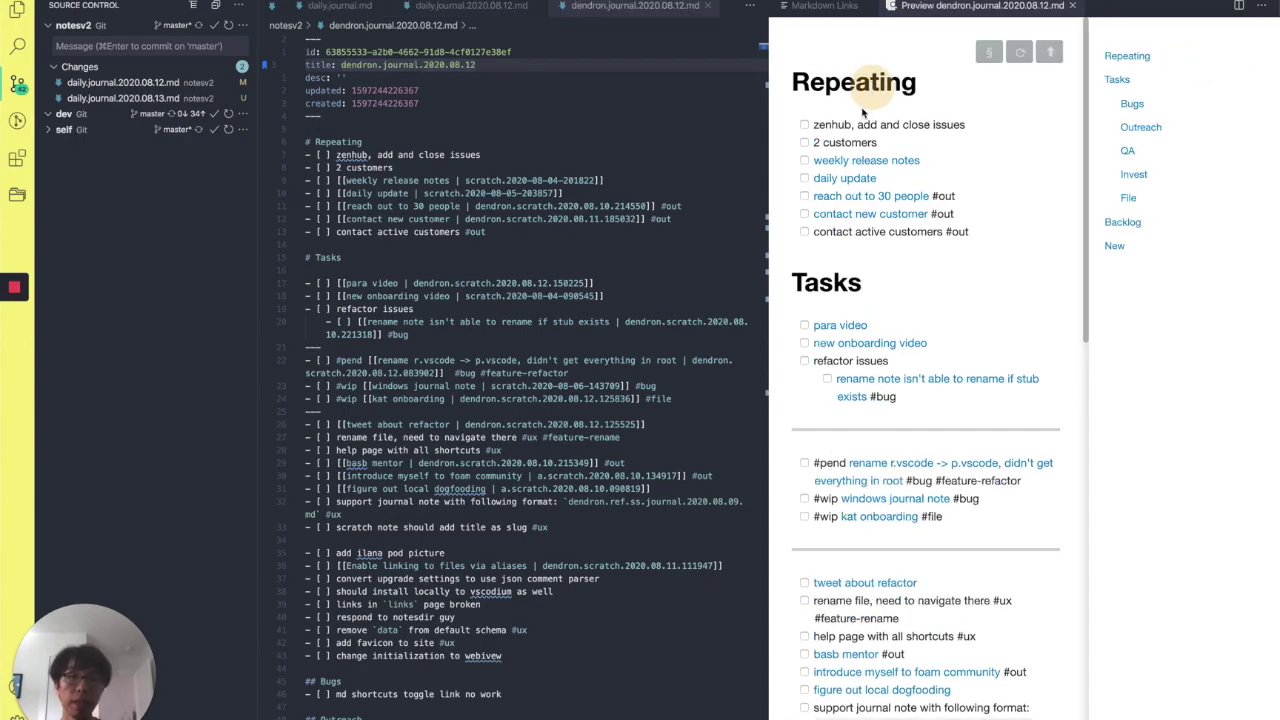
scroll(900, 153, "down", 1)
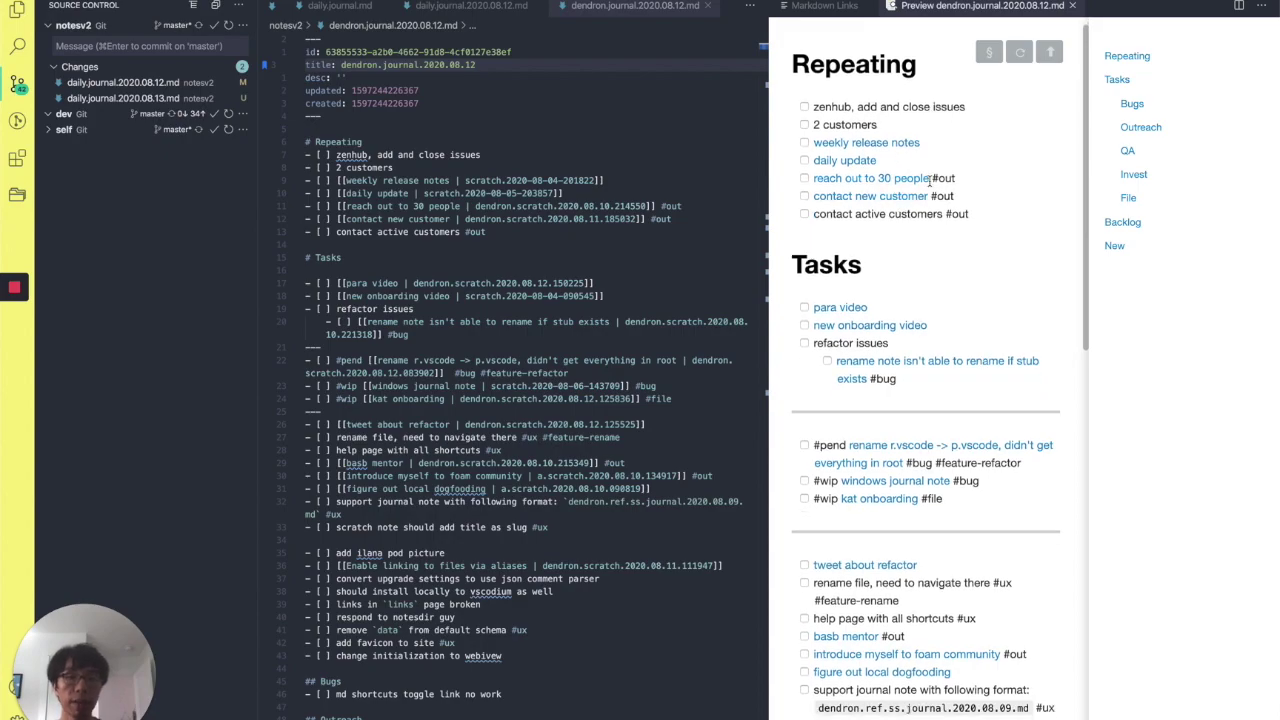
scroll(915, 226, "down", 3)
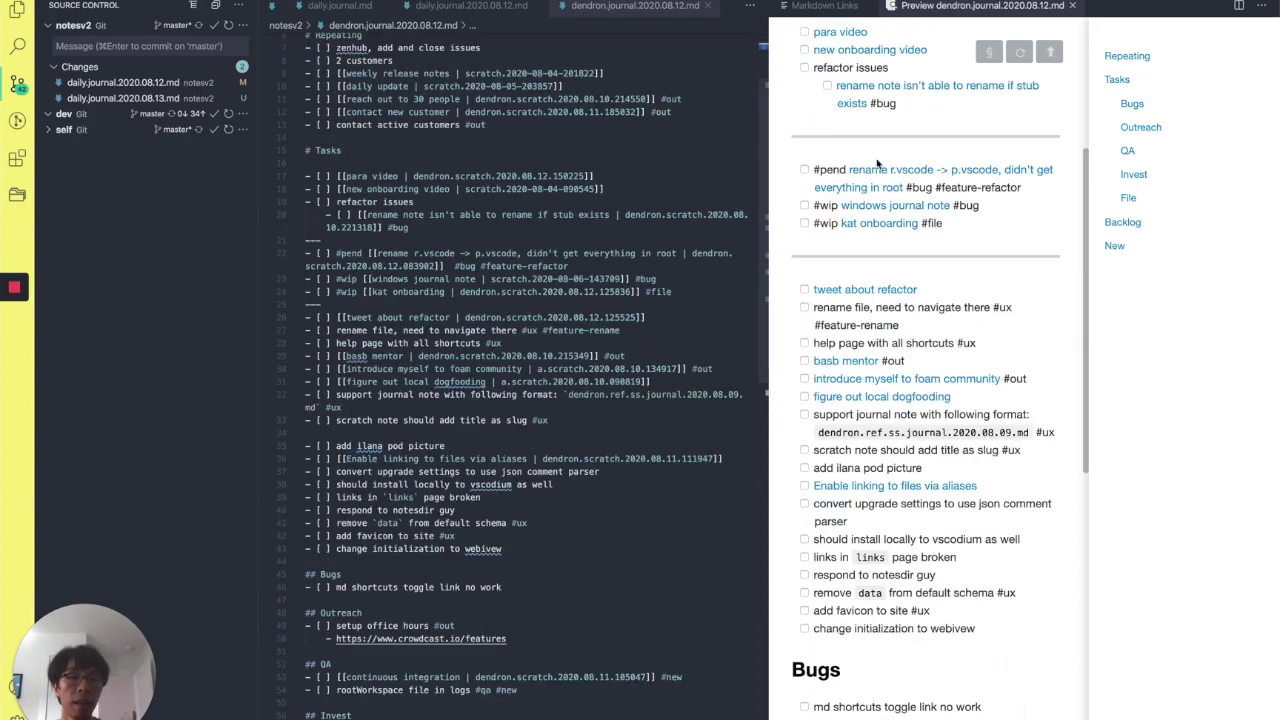
scroll(900, 240, "up", 3)
scroll(850, 290, "down", 9)
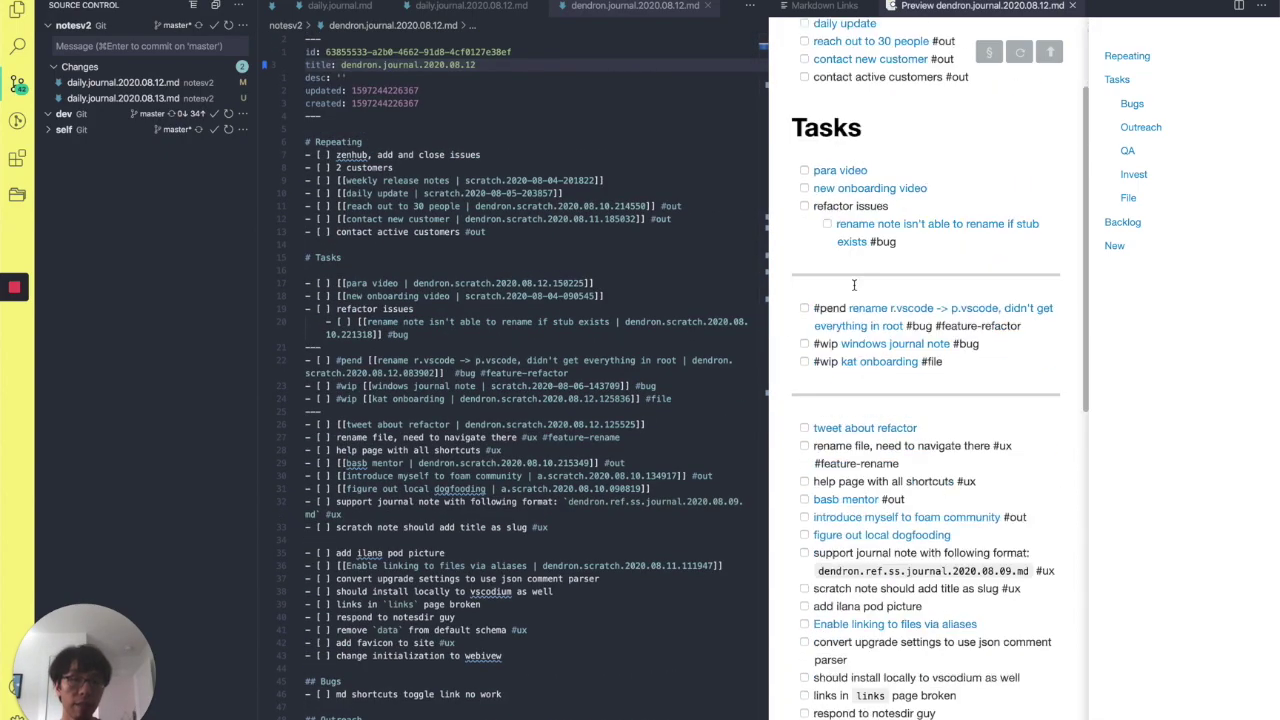
scroll(855, 283, "up", 5)
scroll(857, 285, "down", 10)
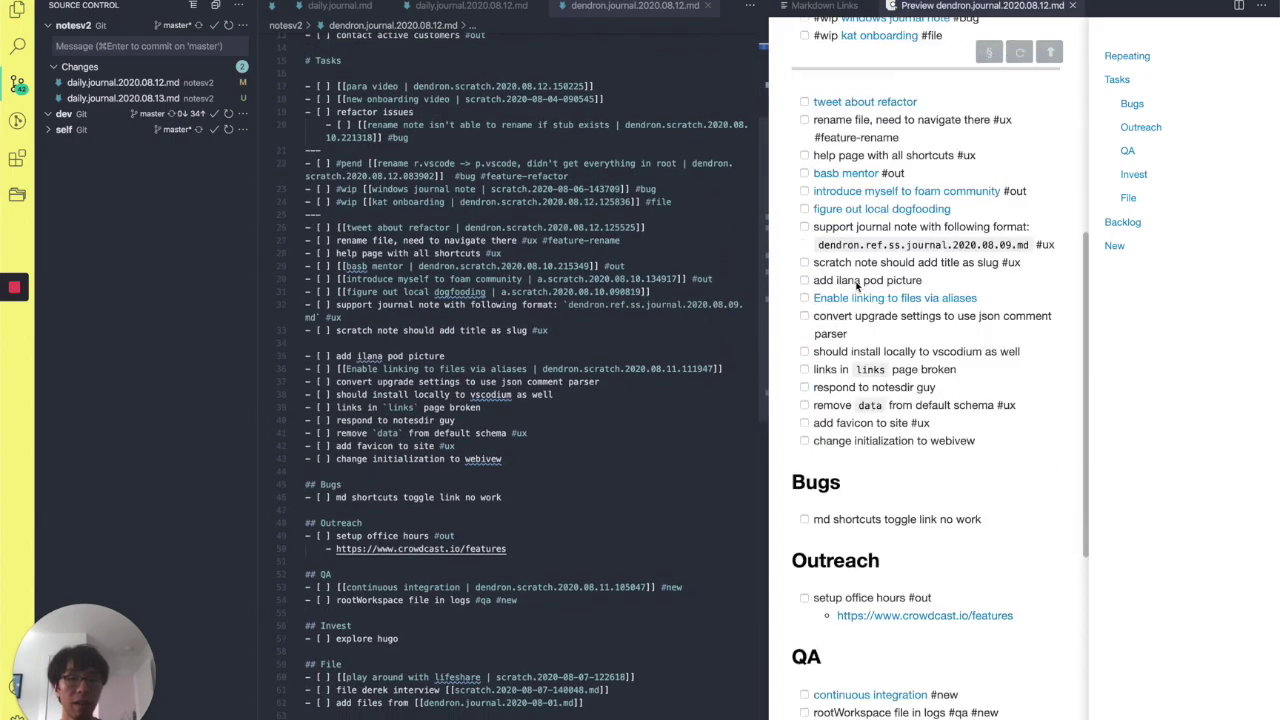
scroll(893, 440, "down", 8)
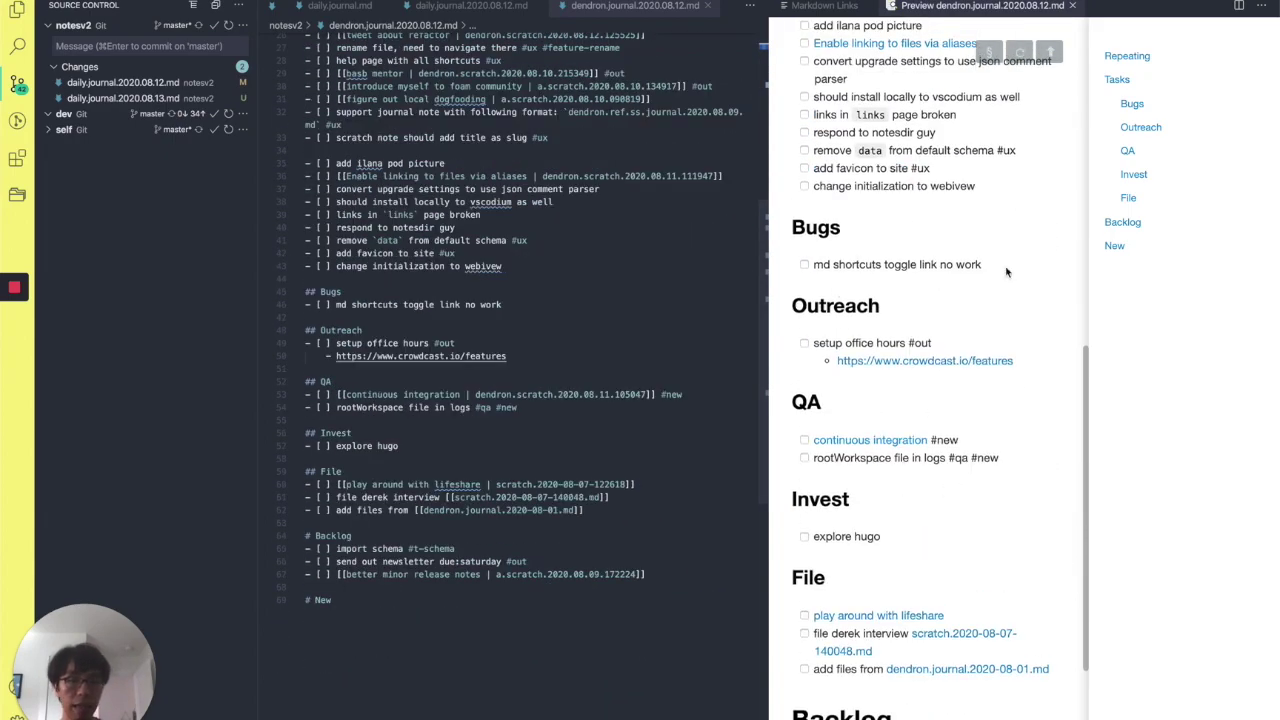
scroll(998, 314, "up", 20)
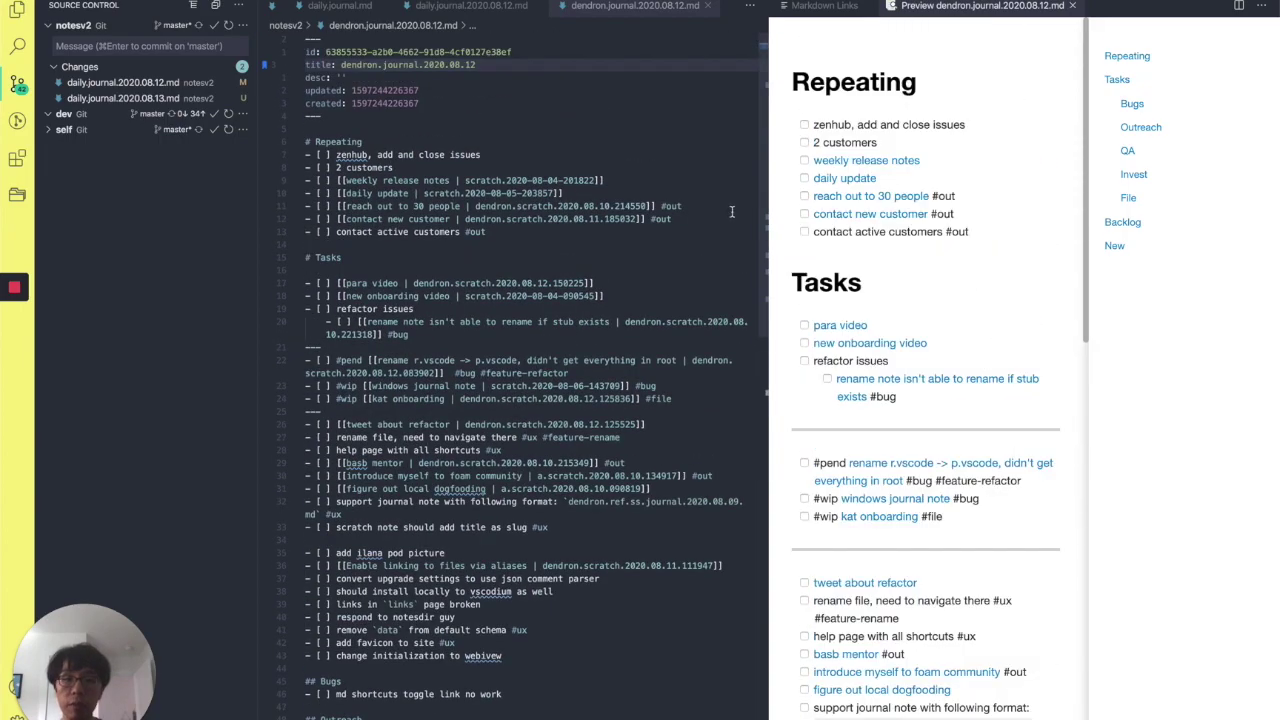
Select the para video task link and go back to the daily.journal.2020.08.12 note.
left_click(575, 244)
left_click(460, 283)
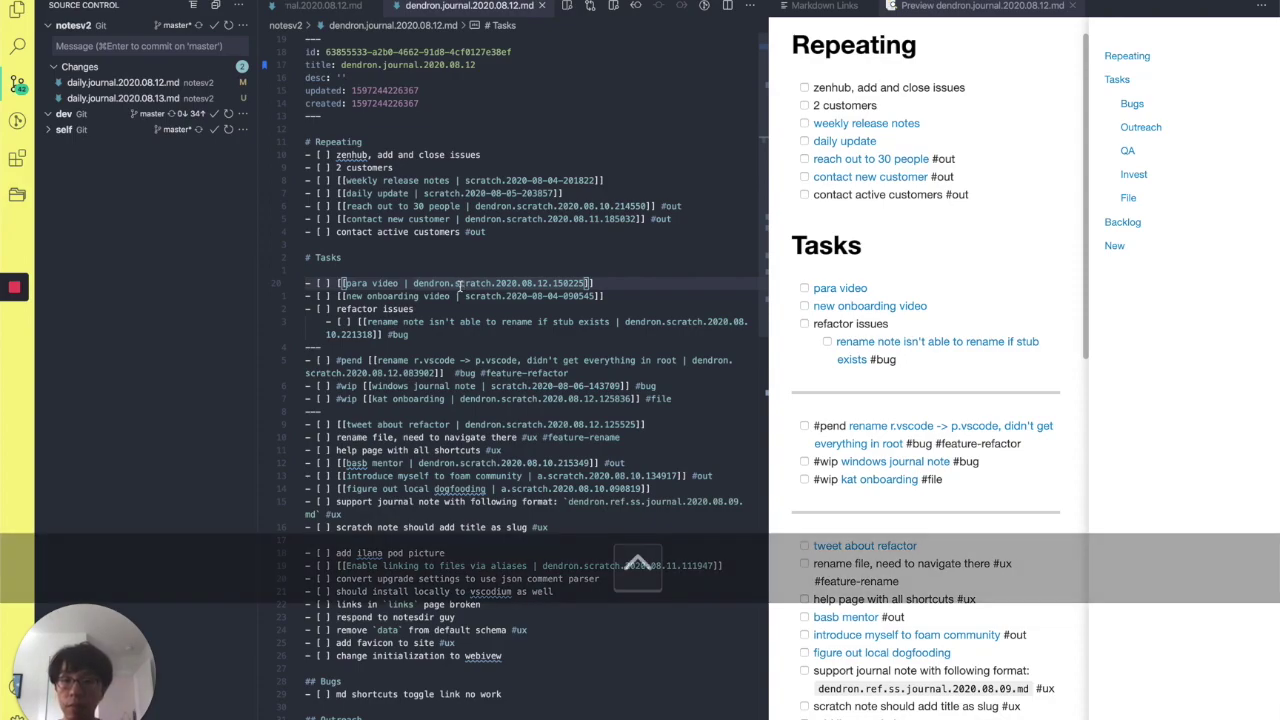
key("ctrl+o")
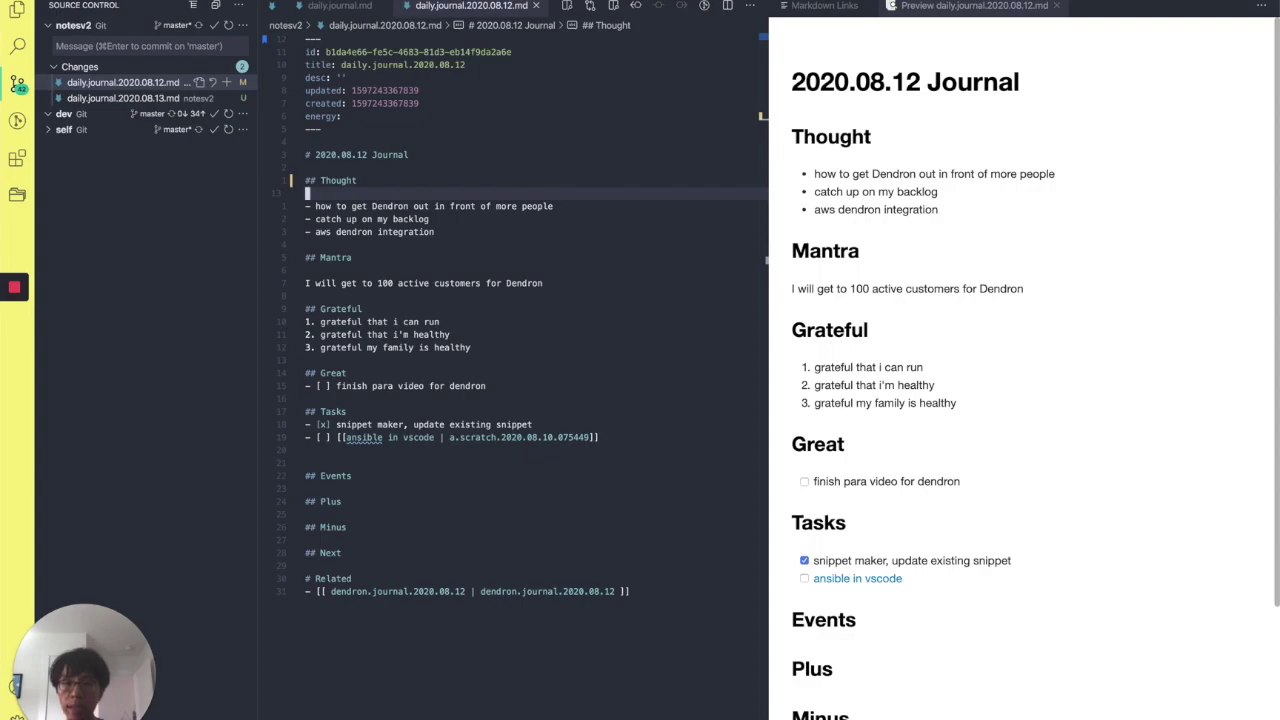
Follow the Related link in daily.journal.2020.08.12 to reopen the dendron.journal.2020.08.12 note.
key("shift+g")
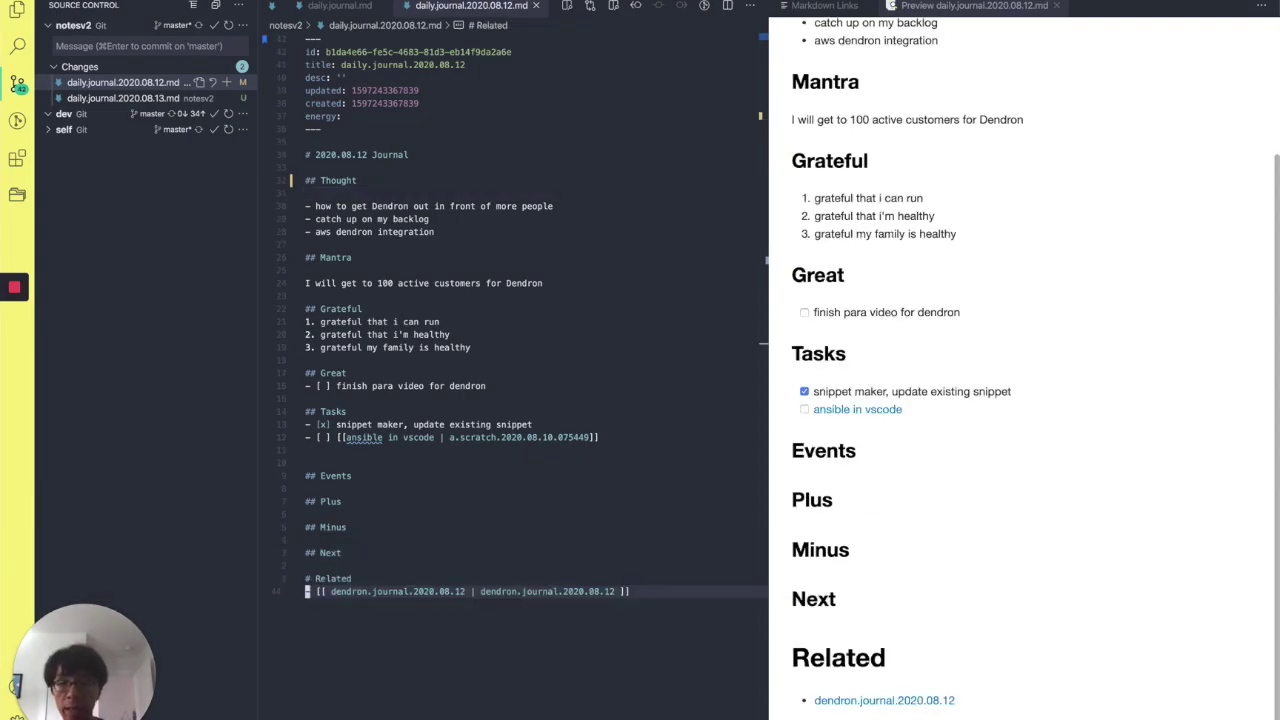
key("l")
key("e")
key("e")
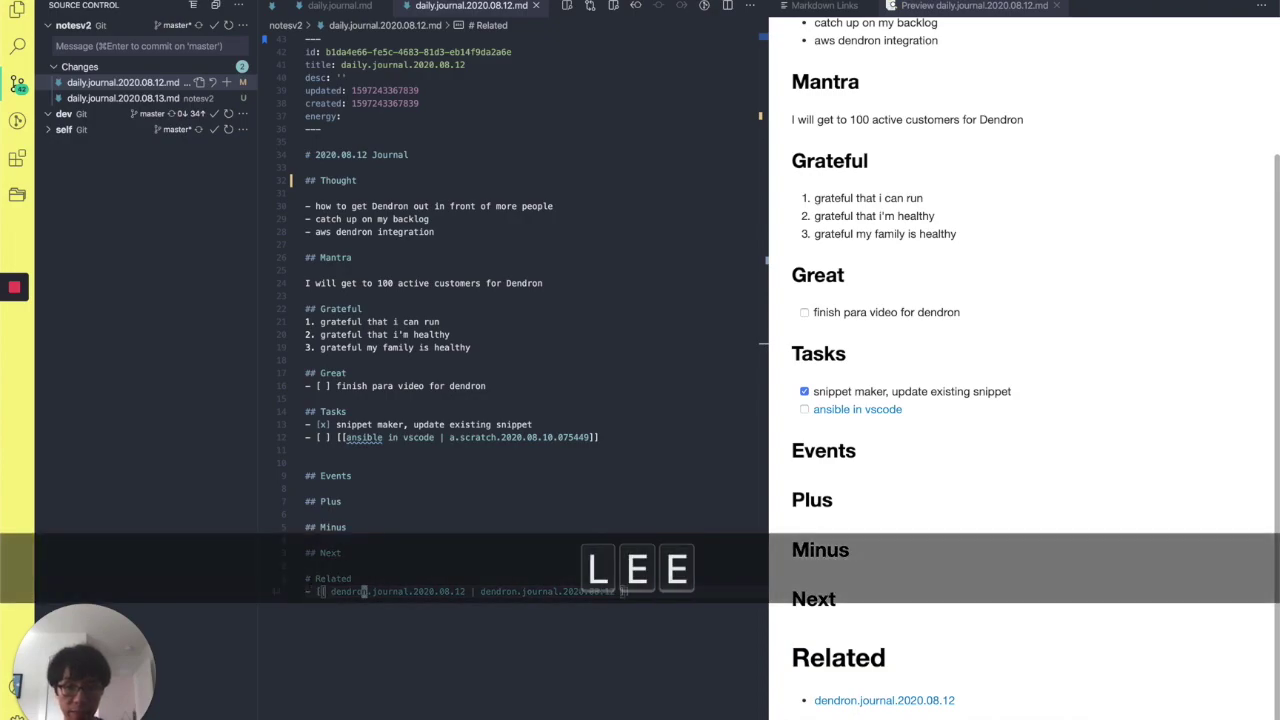
key("ctrl+Return")
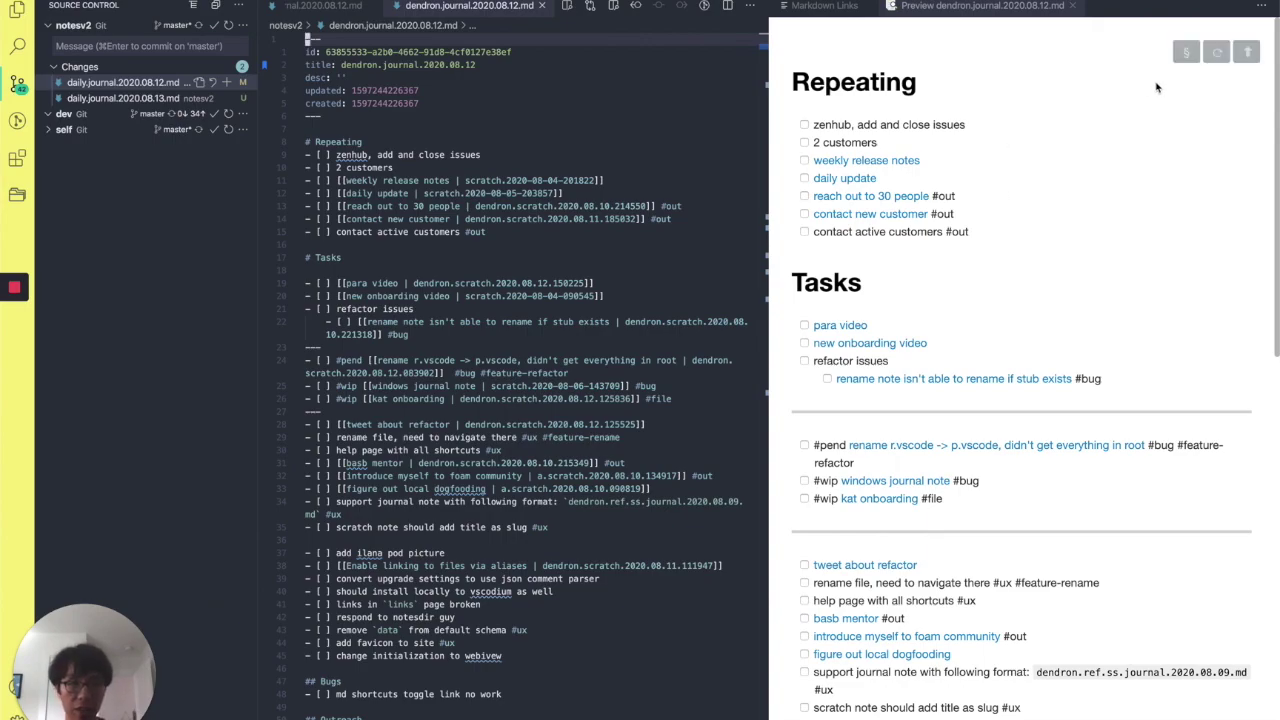
Turn the preview's table of contents back on and examine the tagged items in the Repeating and Tasks lists.
left_click(1186, 56)
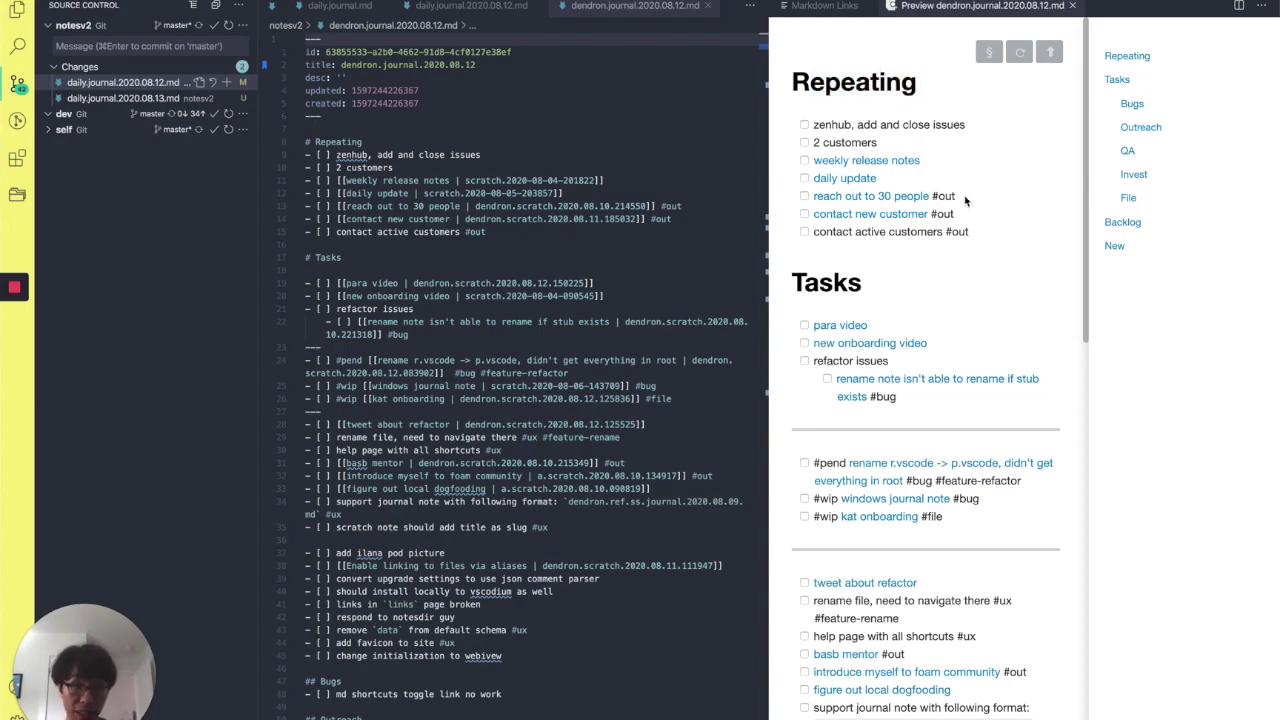
scroll(962, 210, "down", 1)
scroll(845, 280, "down", 5)
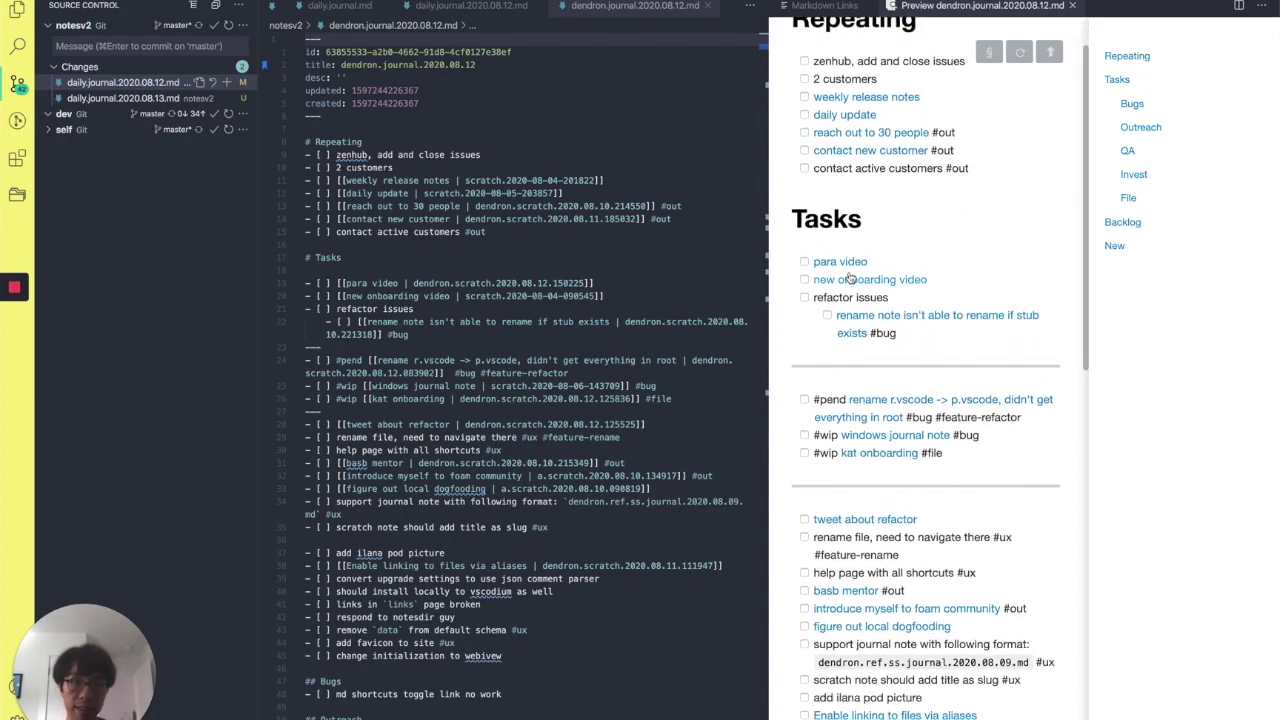
scroll(850, 273, "down", 4)
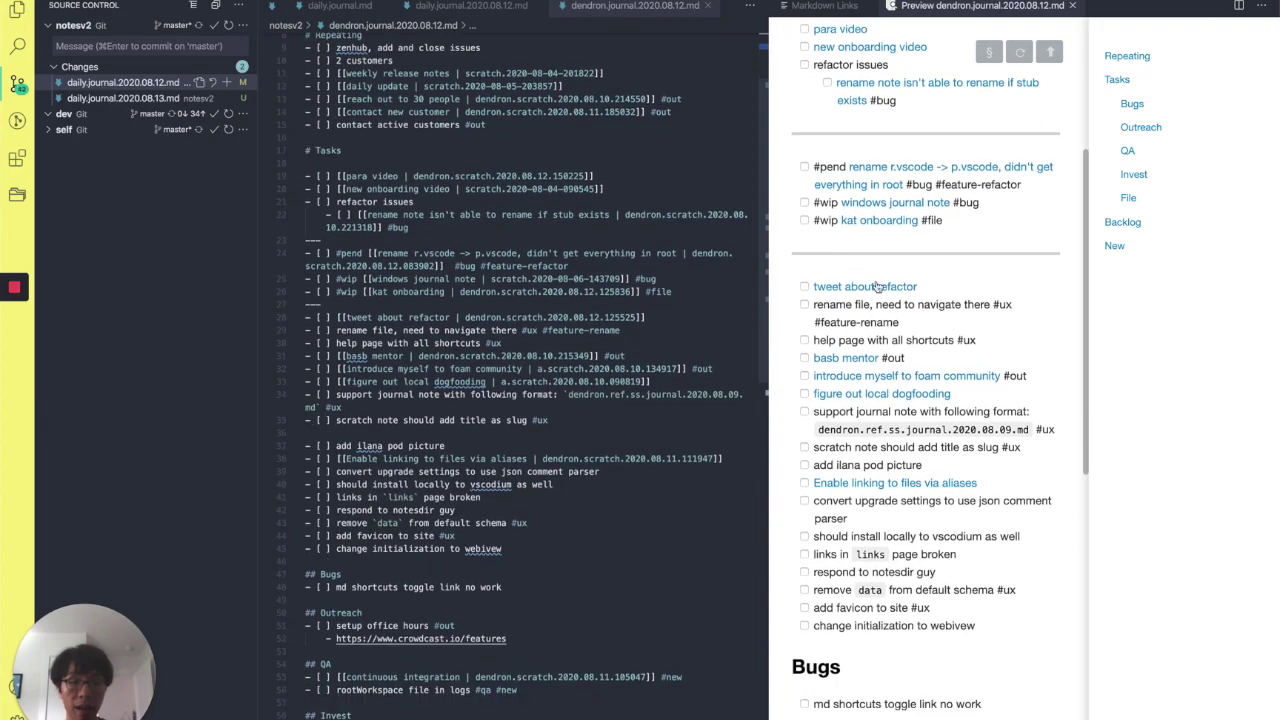
scroll(1031, 243, "up", 10)
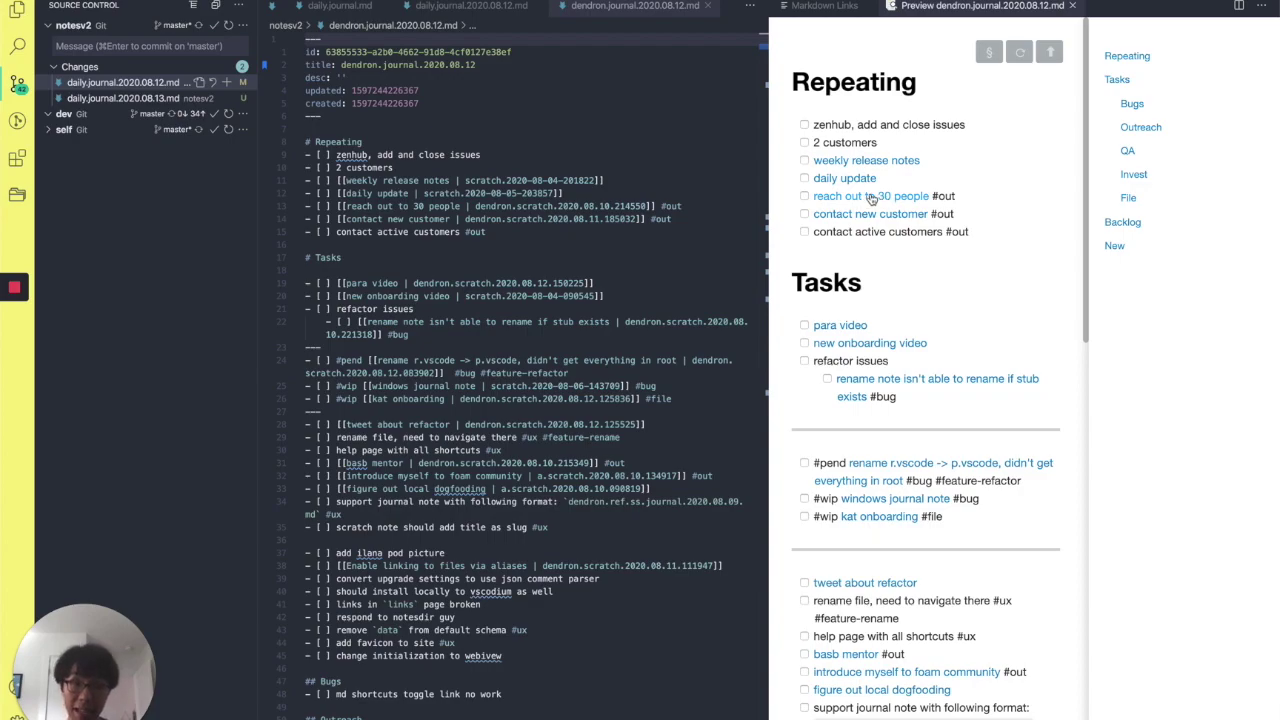
Search for the #out tag in a new search editor, with the context lines set to 0.
left_click(752, 243)
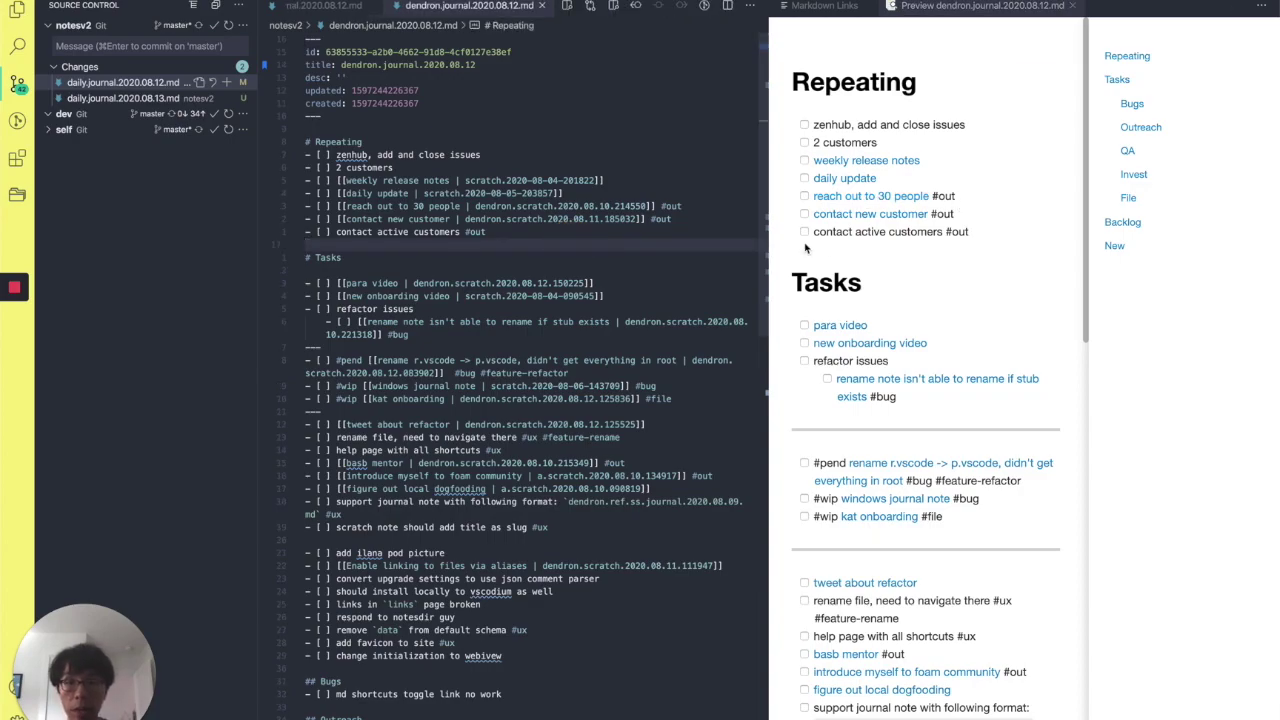
key("ctrl+s")
key("f")
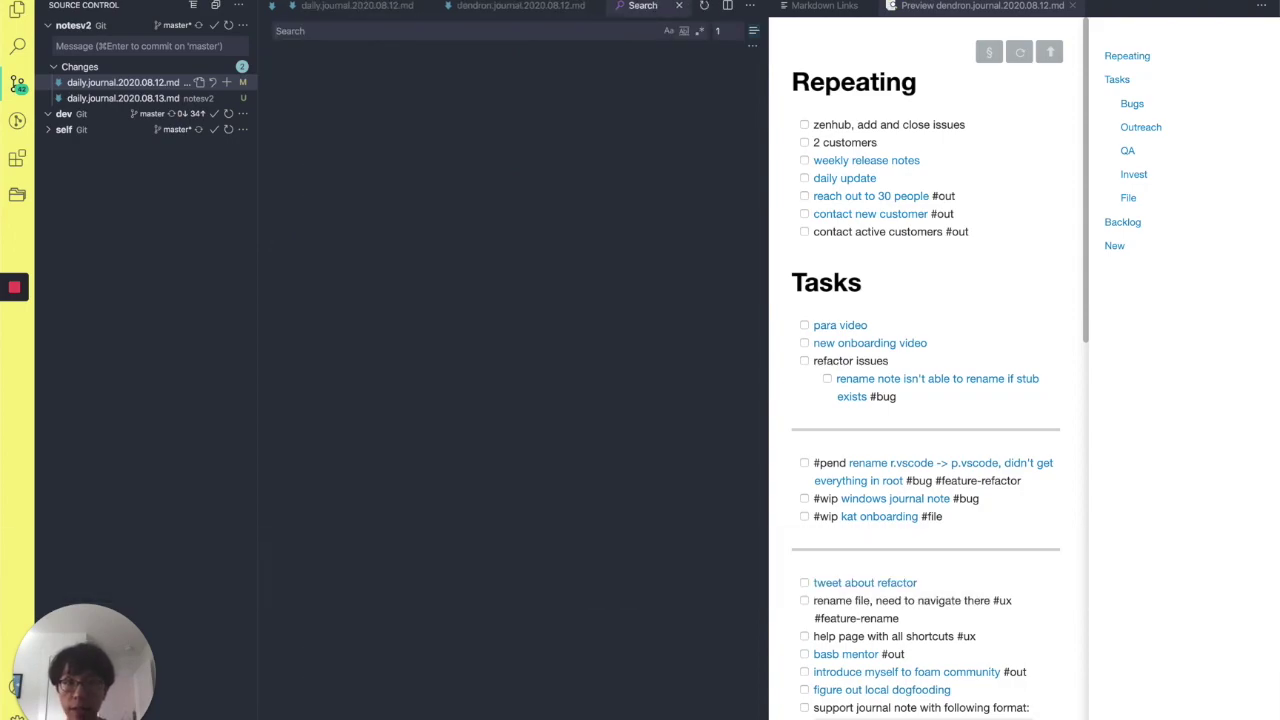
type("#out")
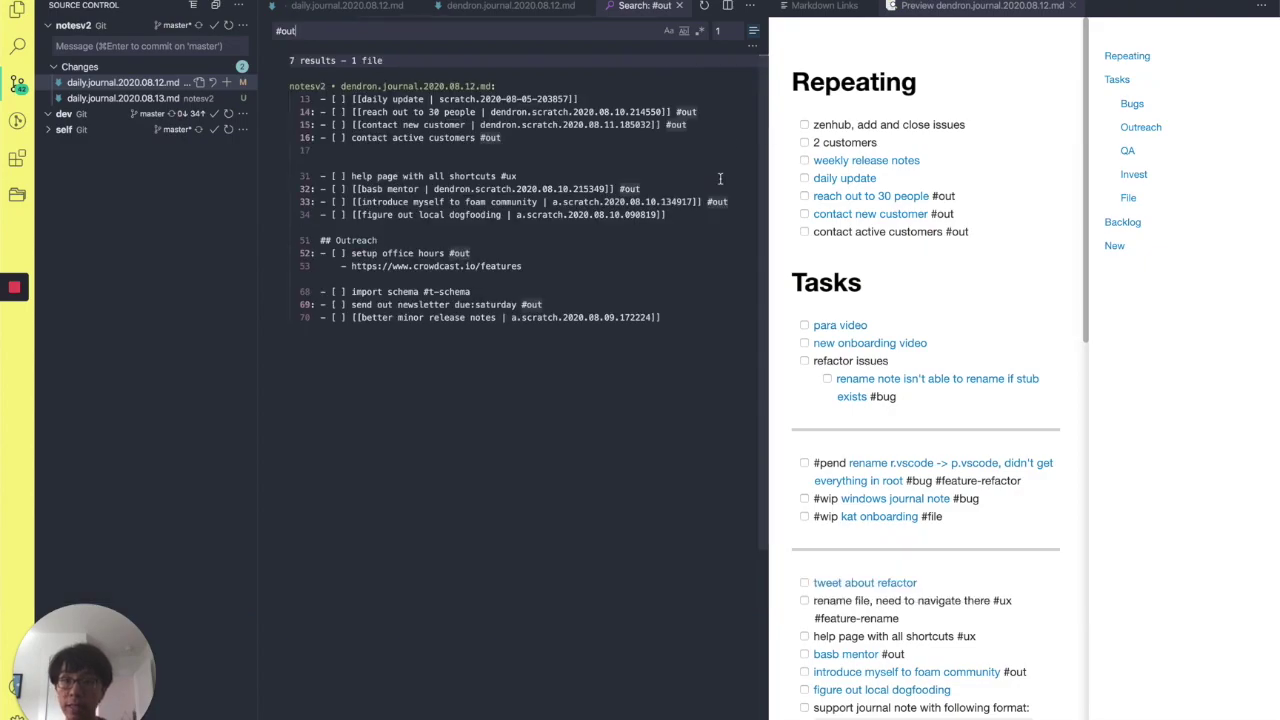
left_click(735, 31)
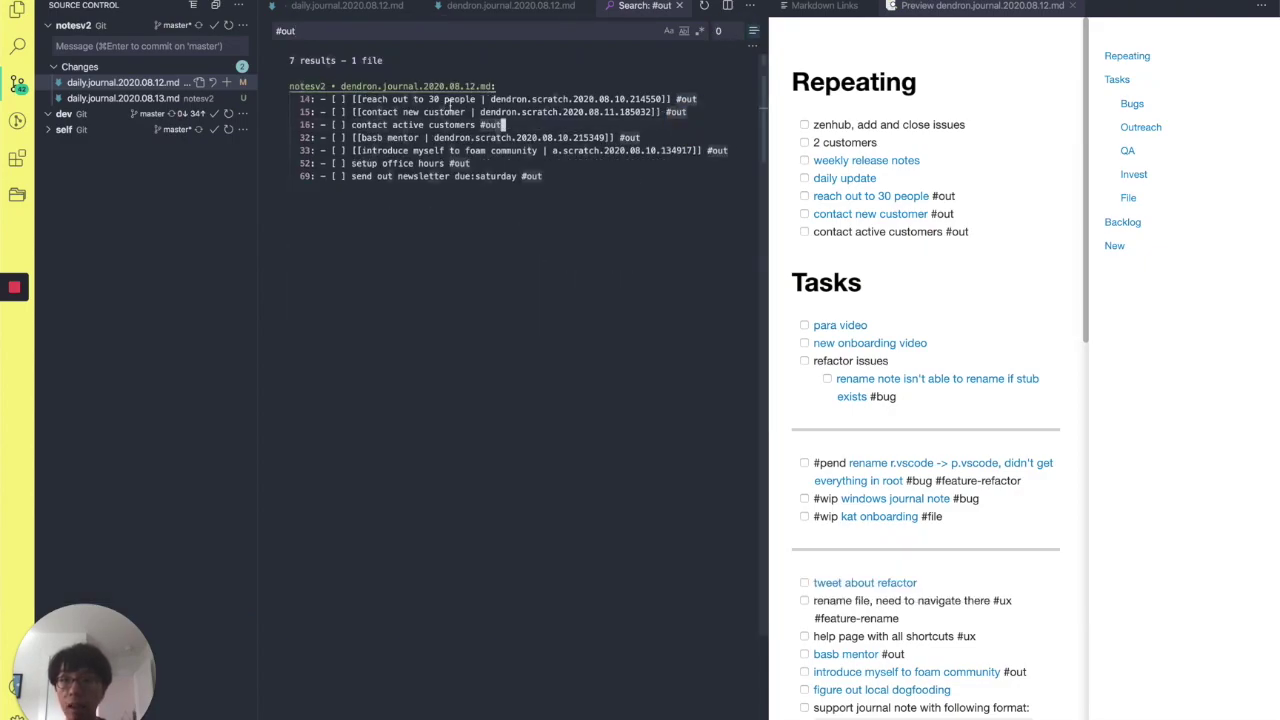
Change the search term to the #bug tag.
left_click(439, 31)
key("alt+BackSpace")
type("bug")
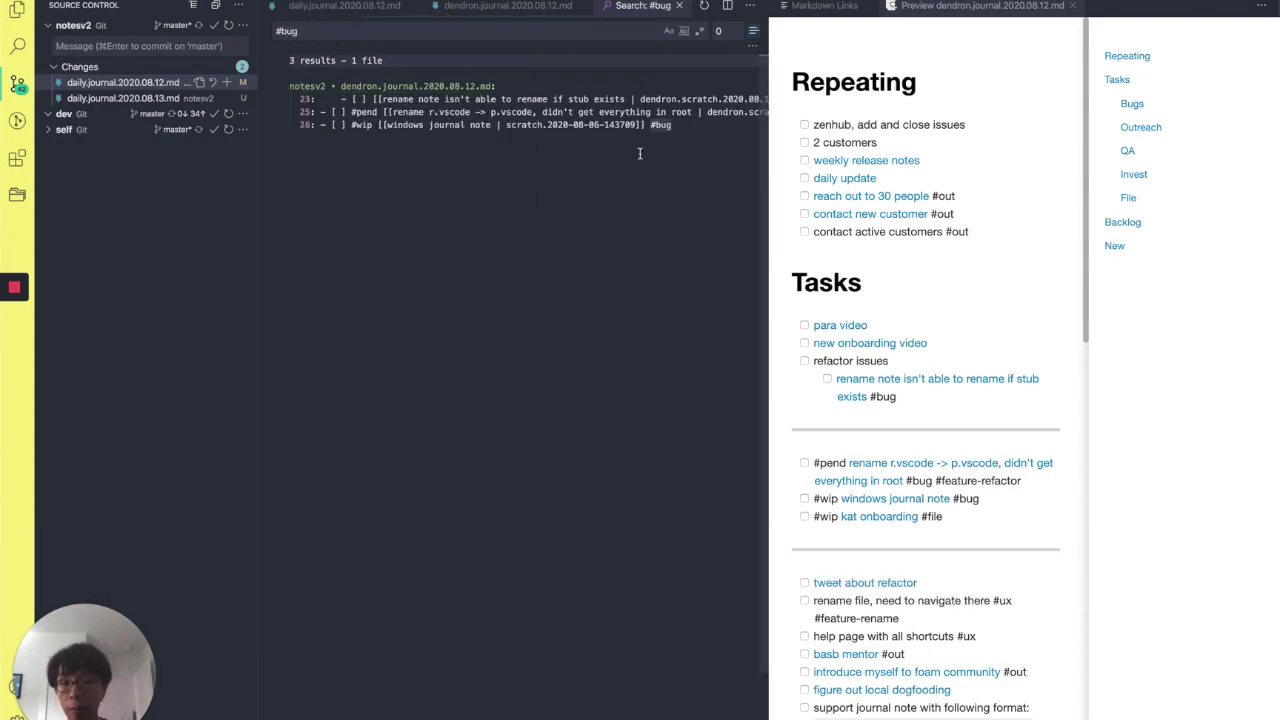
Show the search's file filters and broaden the included files to dendron.journal.2020.08.*.
left_click(751, 47)
left_click(421, 66)
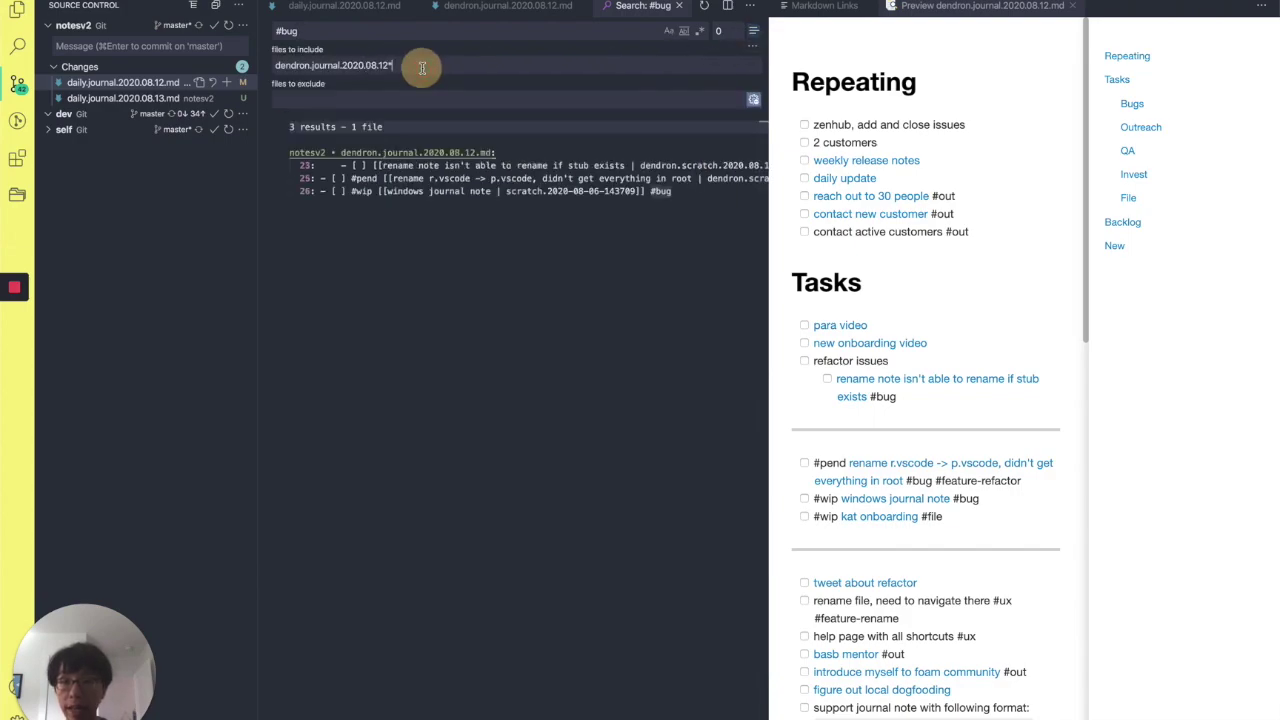
key("Left")
key("BackSpace")
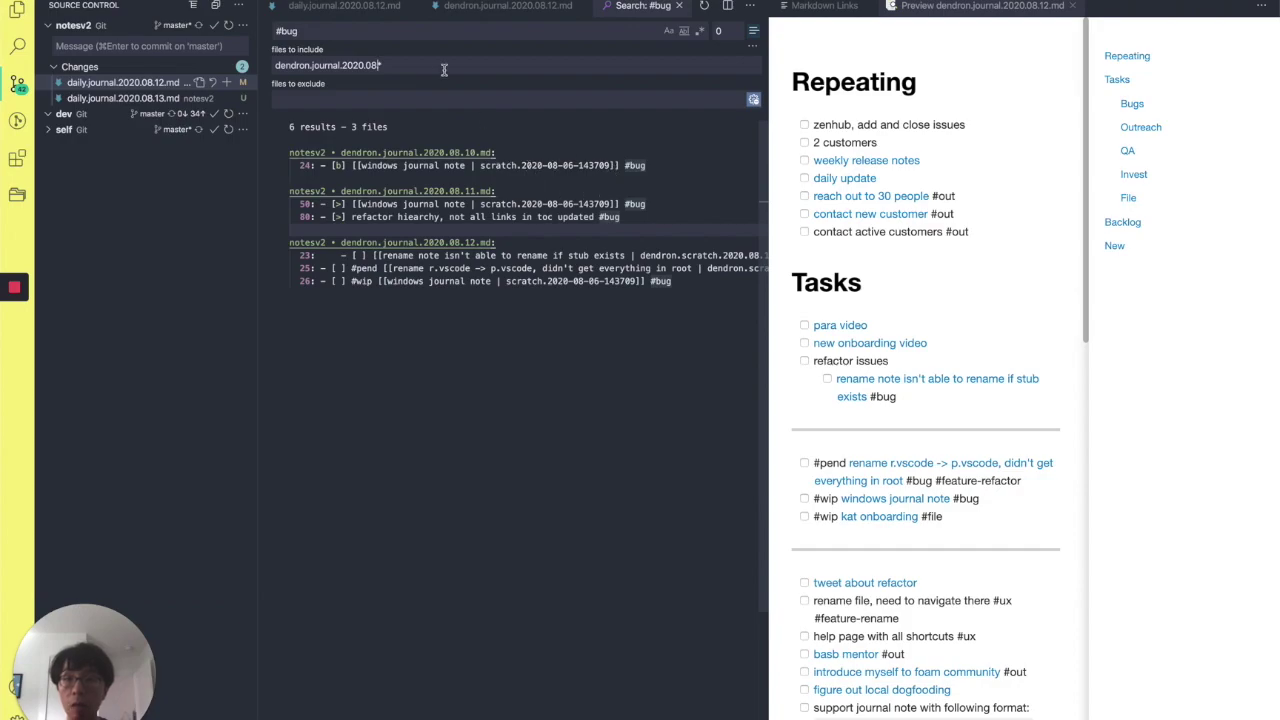
Search the included August journal notes for the #out tag, and close the search editor.
left_click(344, 32)
key("BackSpace")
key("BackSpace")
key("BackSpace")
type("out")
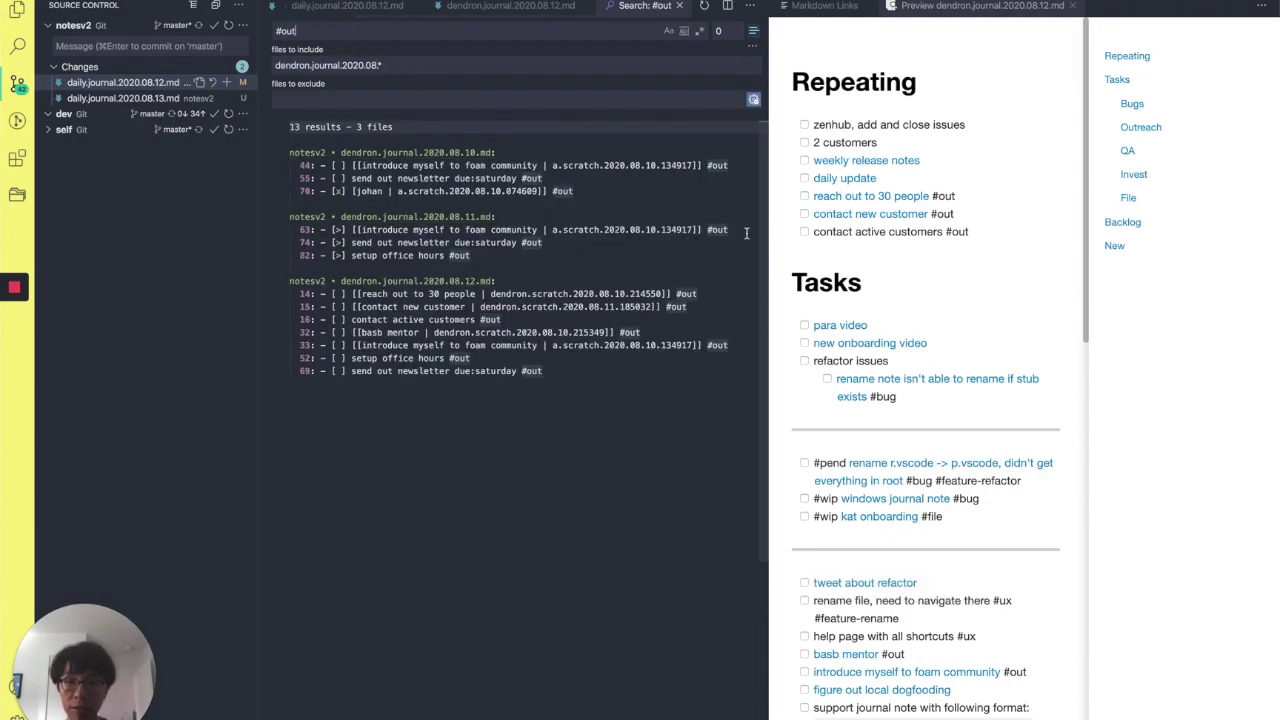
left_click(678, 7)
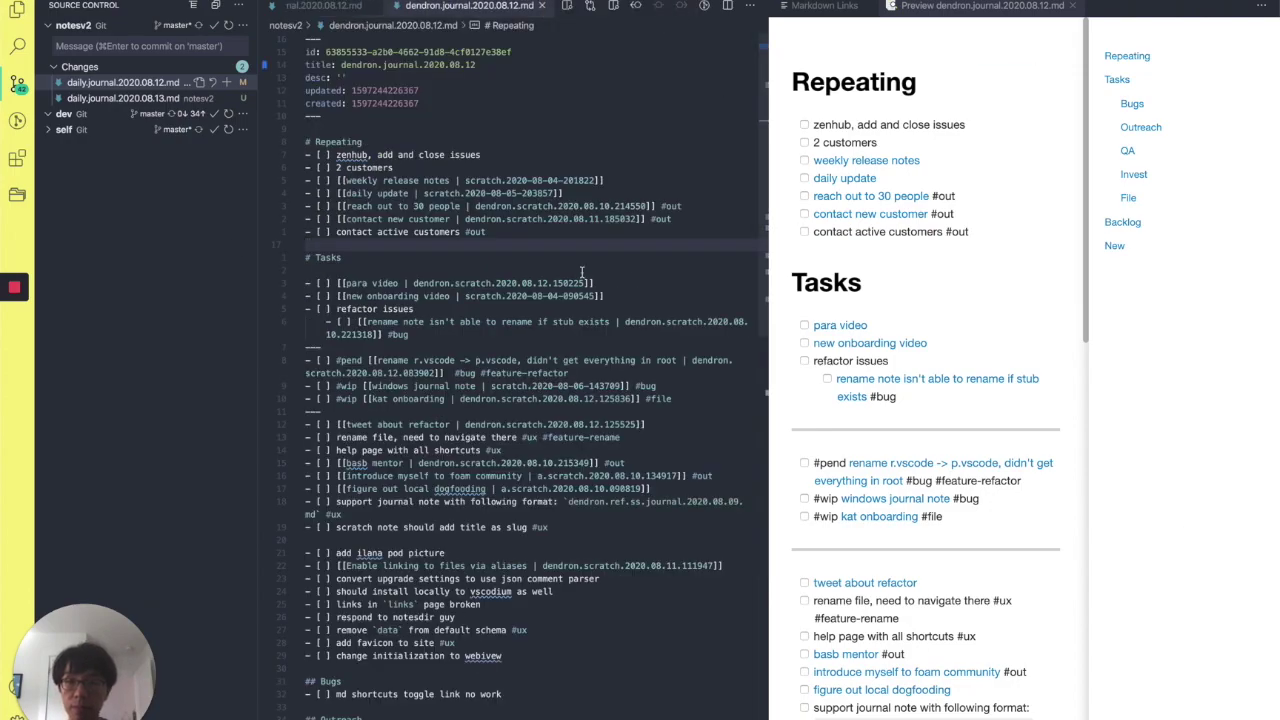
Open the para video note linked in the Tasks list and place the cursor on the last Outcome item.
left_click(569, 345)
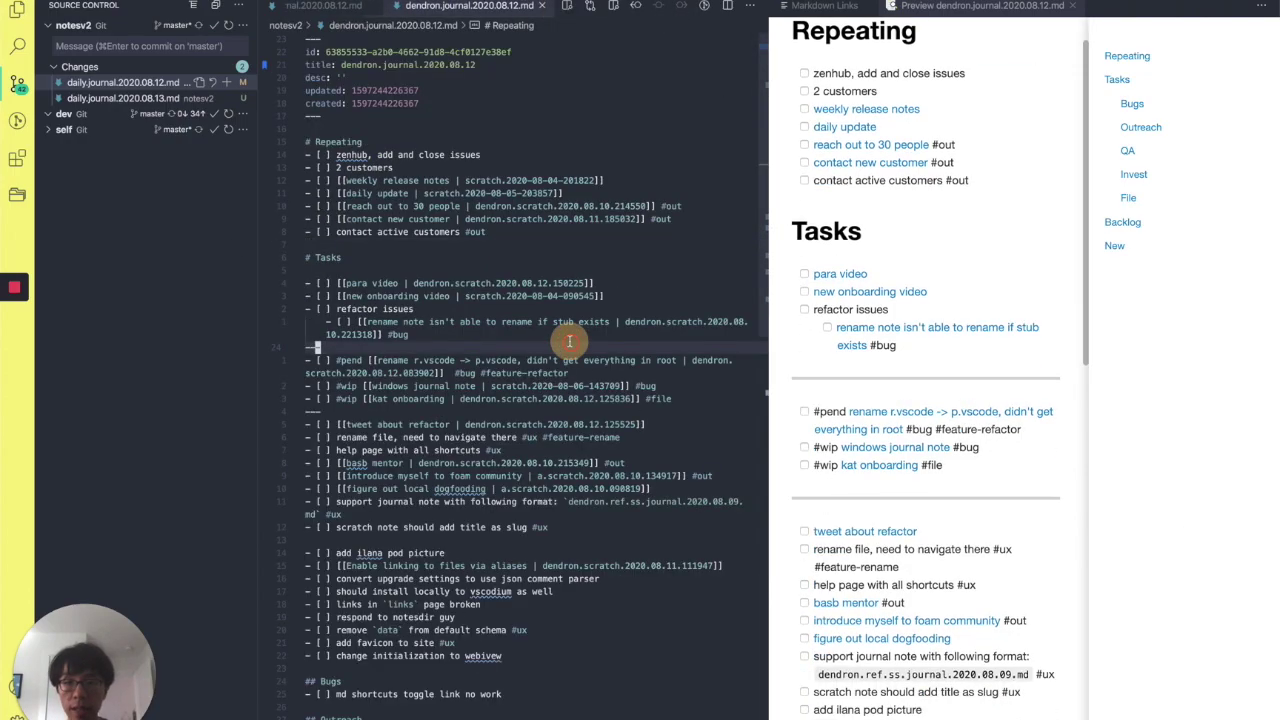
left_click(358, 283)
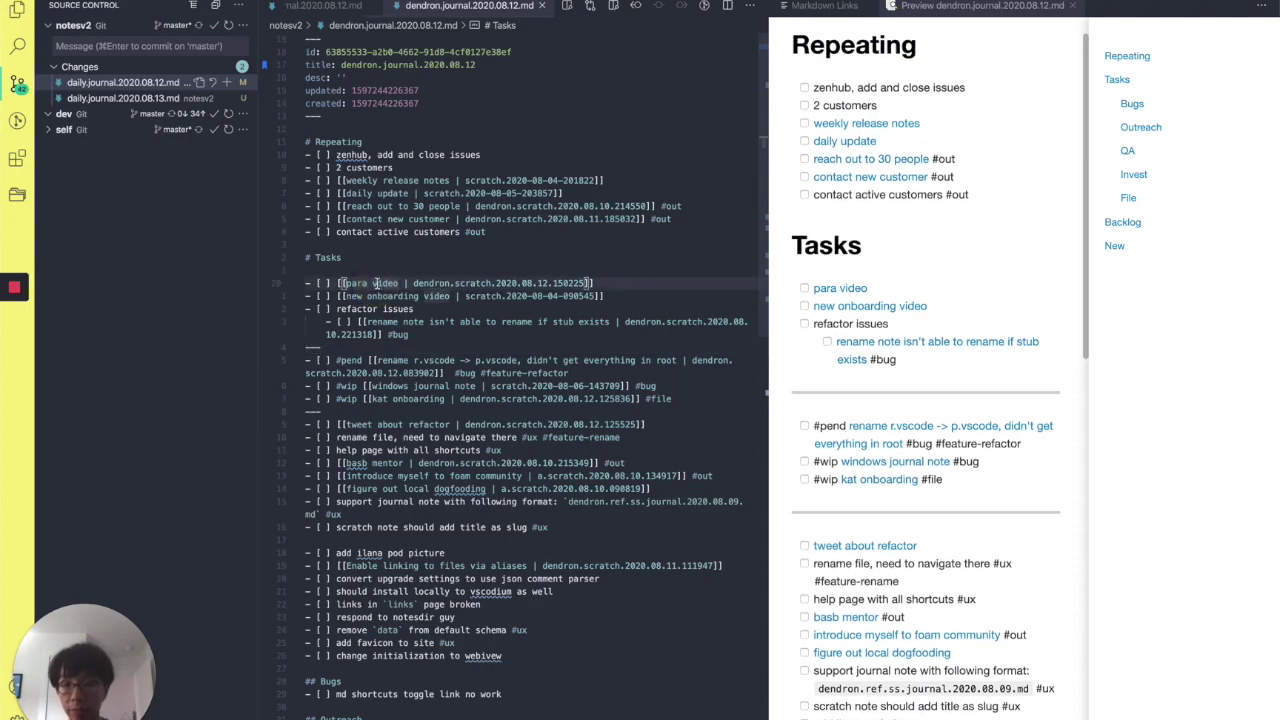
key("ctrl+Return")
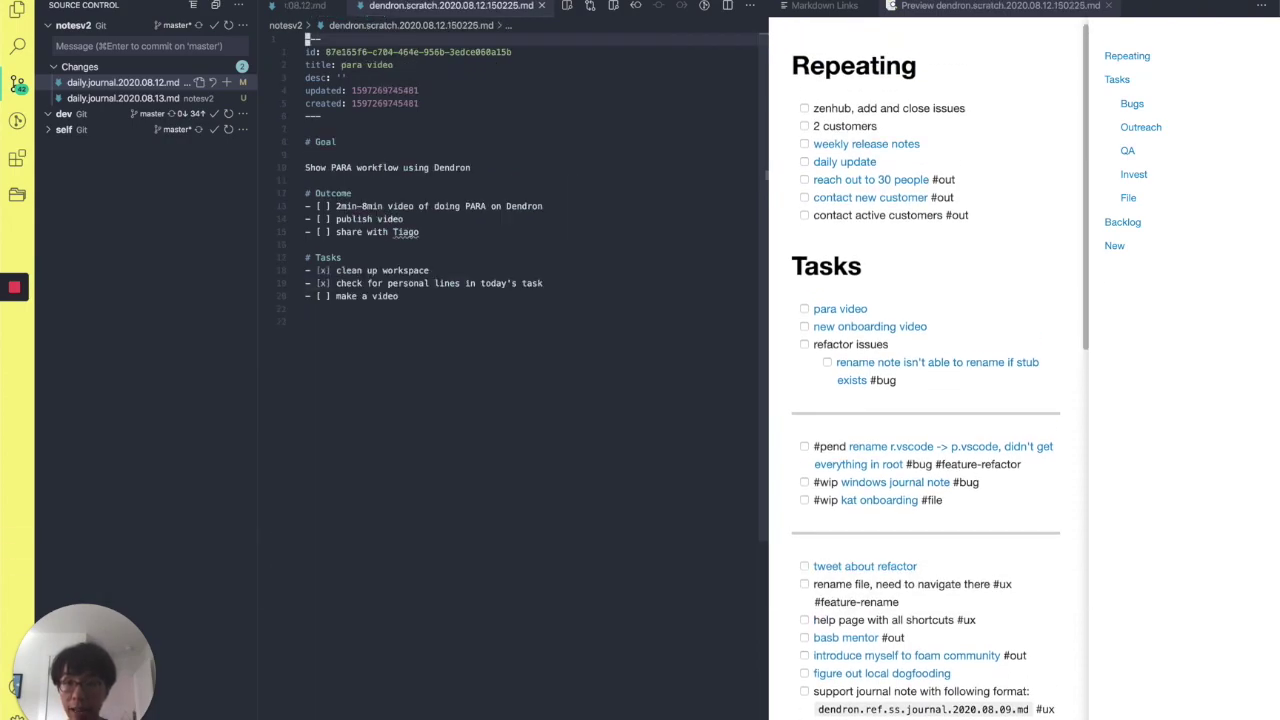
left_click(410, 232)
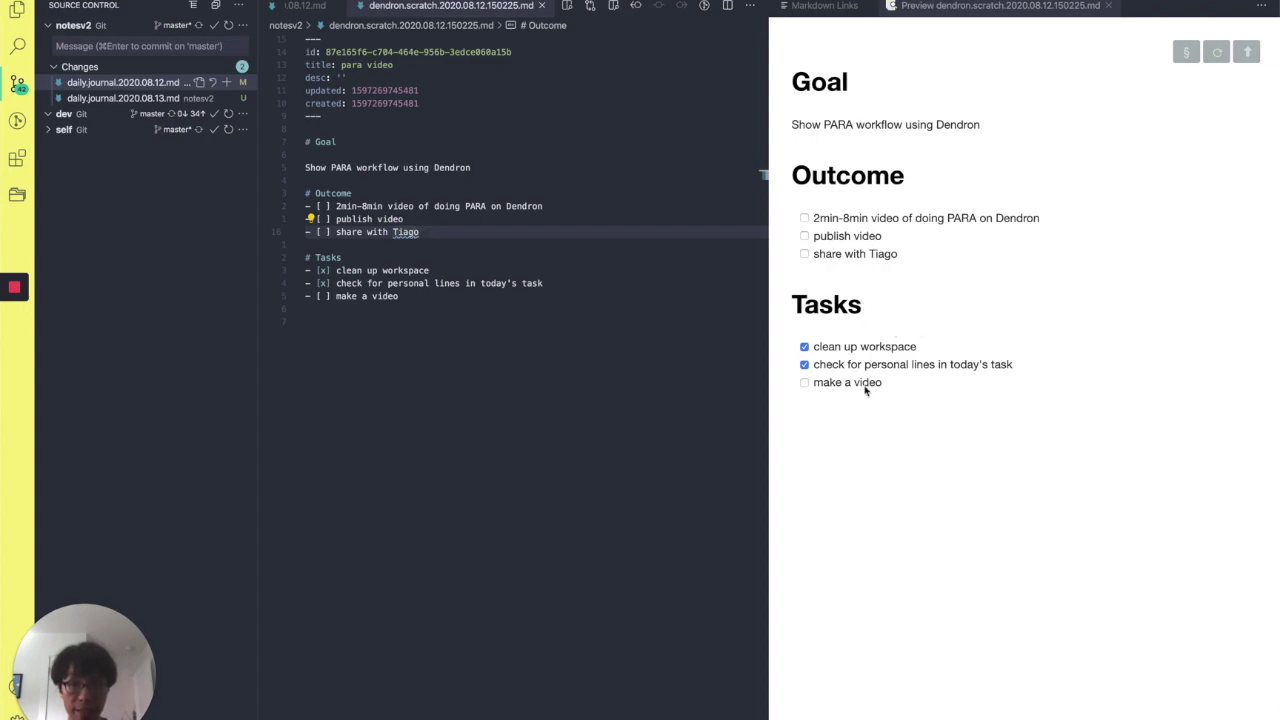
Turn the "make a video" task text in the para video note into a linked scratch note, and follow the new link.
left_click(413, 301)
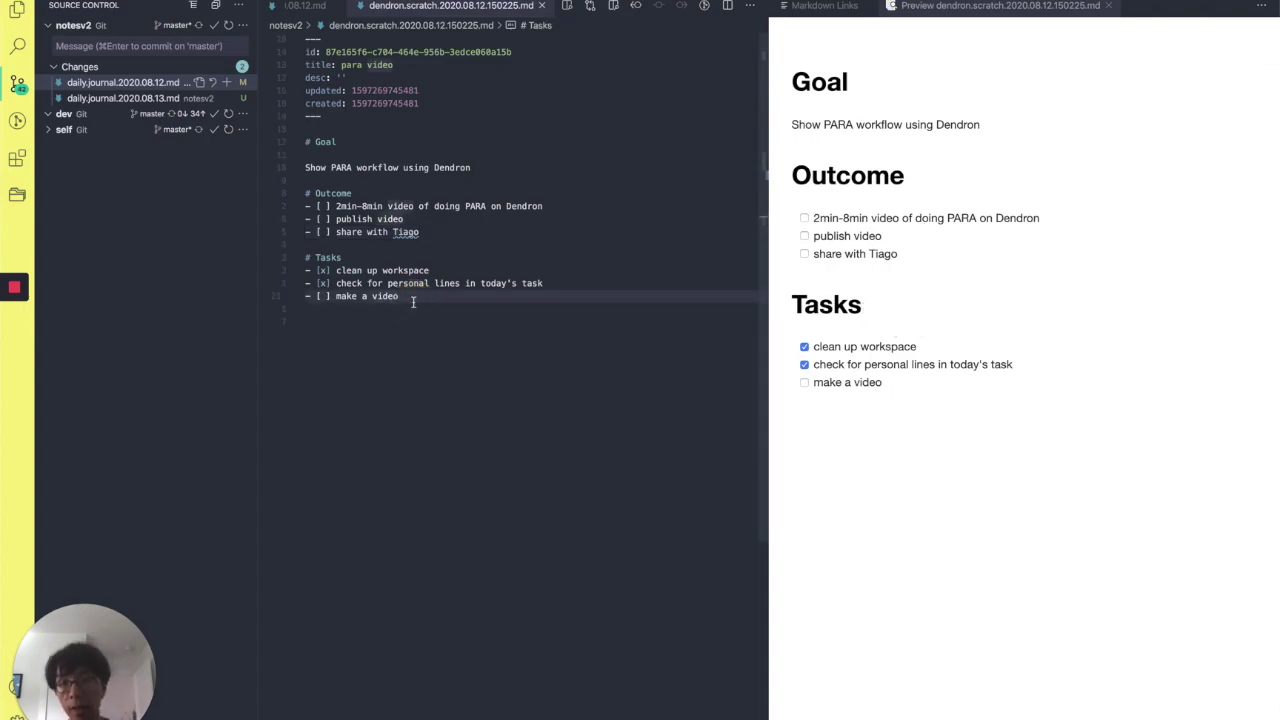
key("o")
key("ctrl+c")
key("k")
key("e")
key("e")
key("l")
key("l")
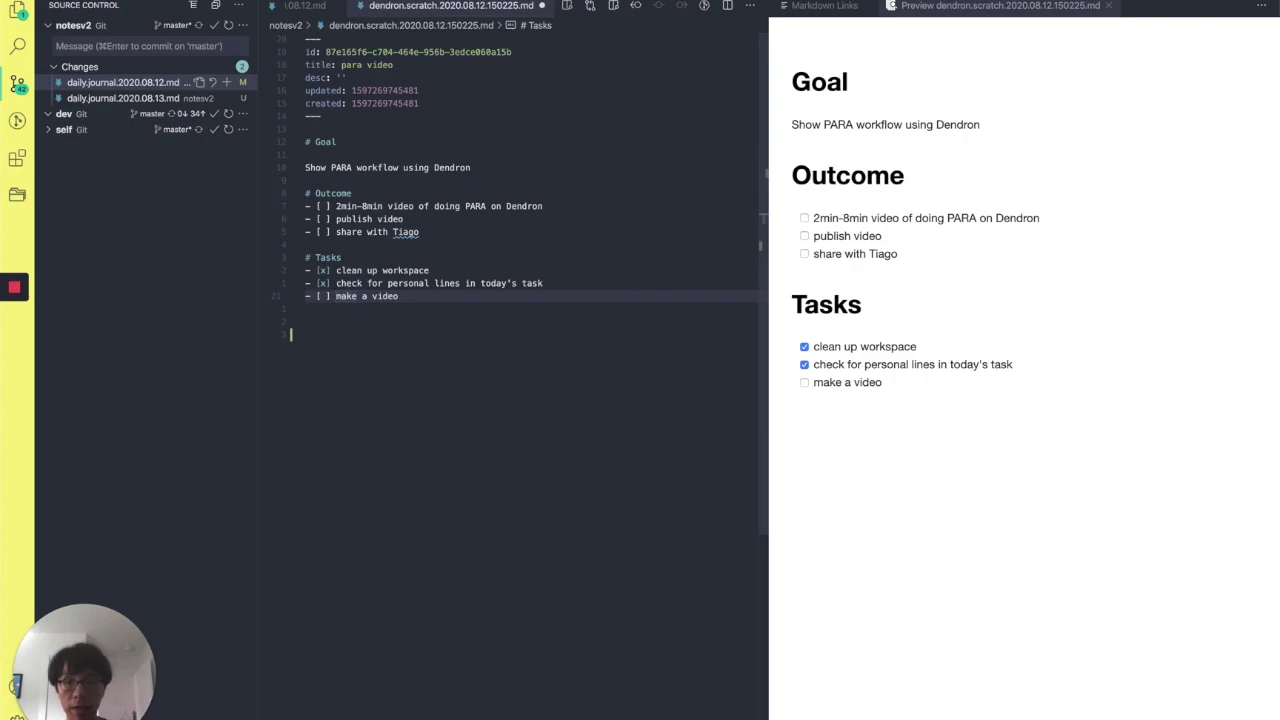
key("v")
key("e")
key("e")
key("e")
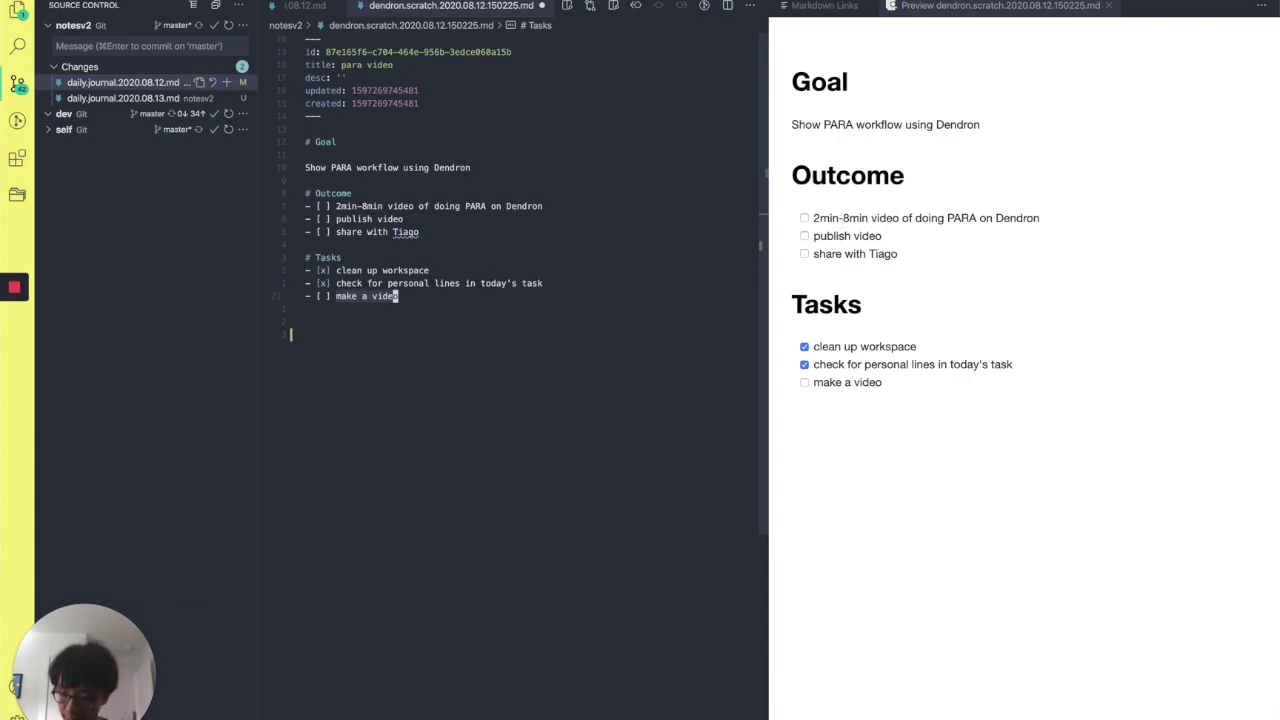
key("super")
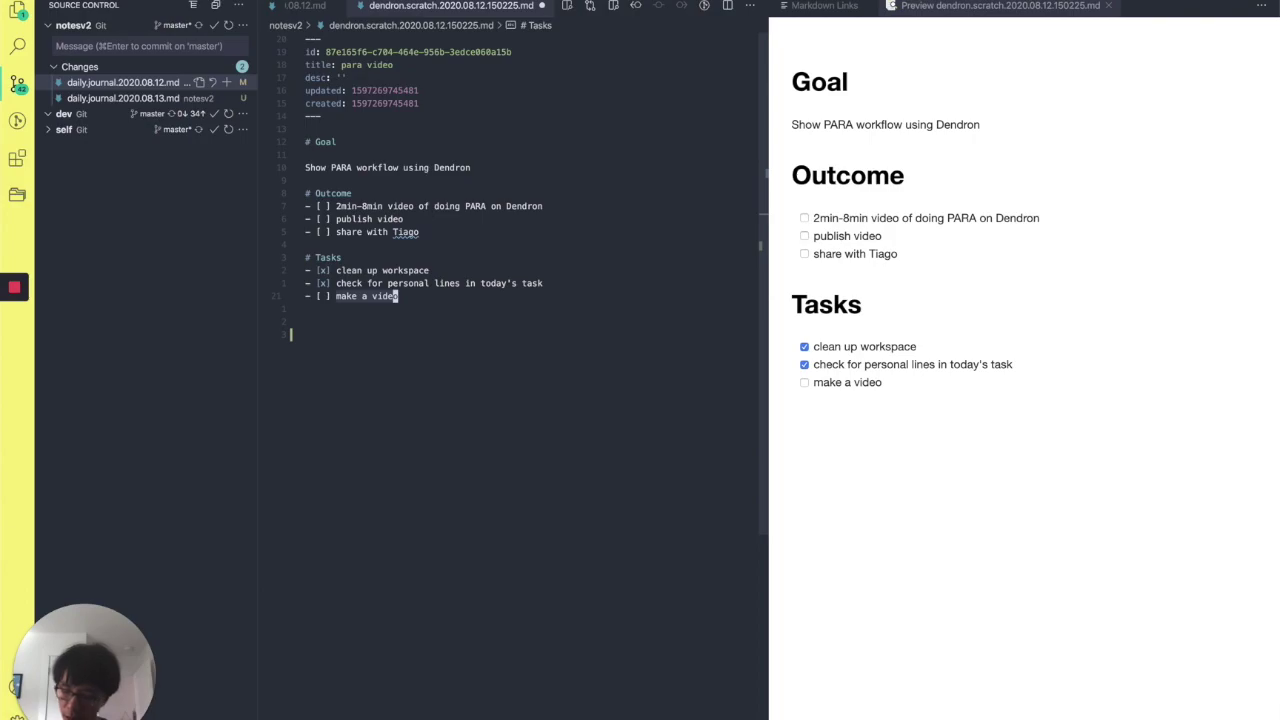
key("shift+super+s")
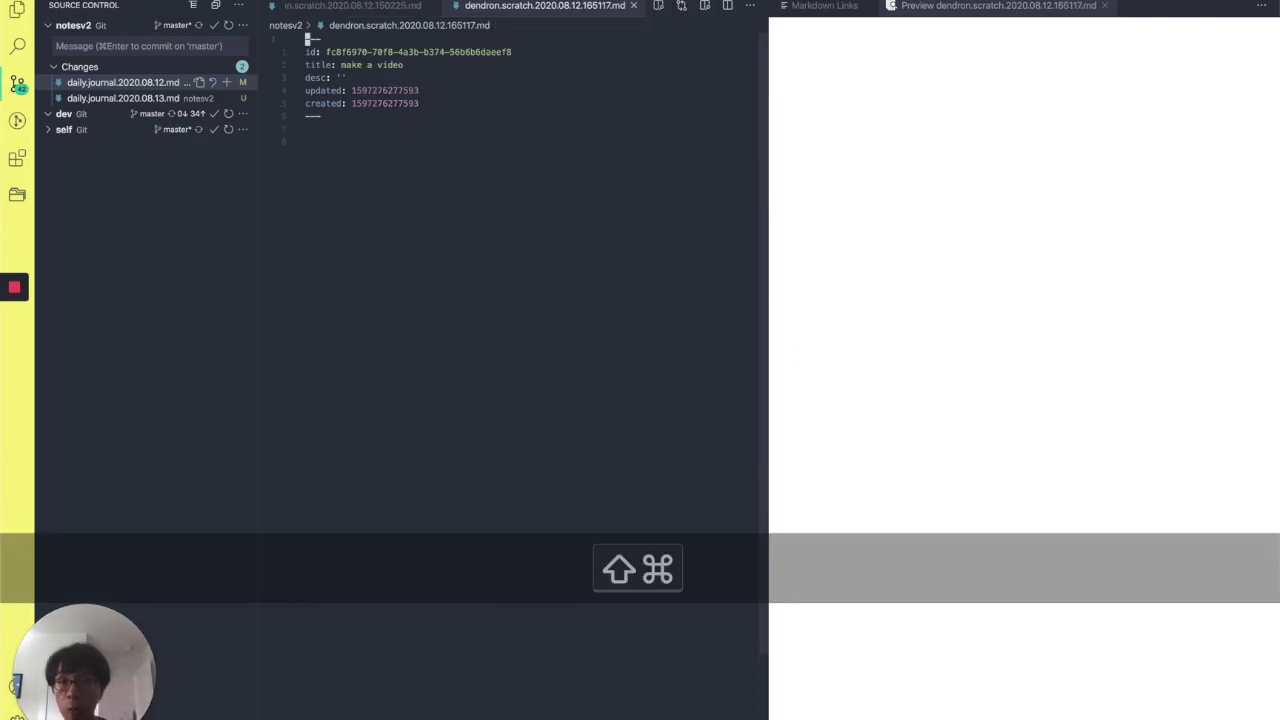
key("shift+super+bracketleft")
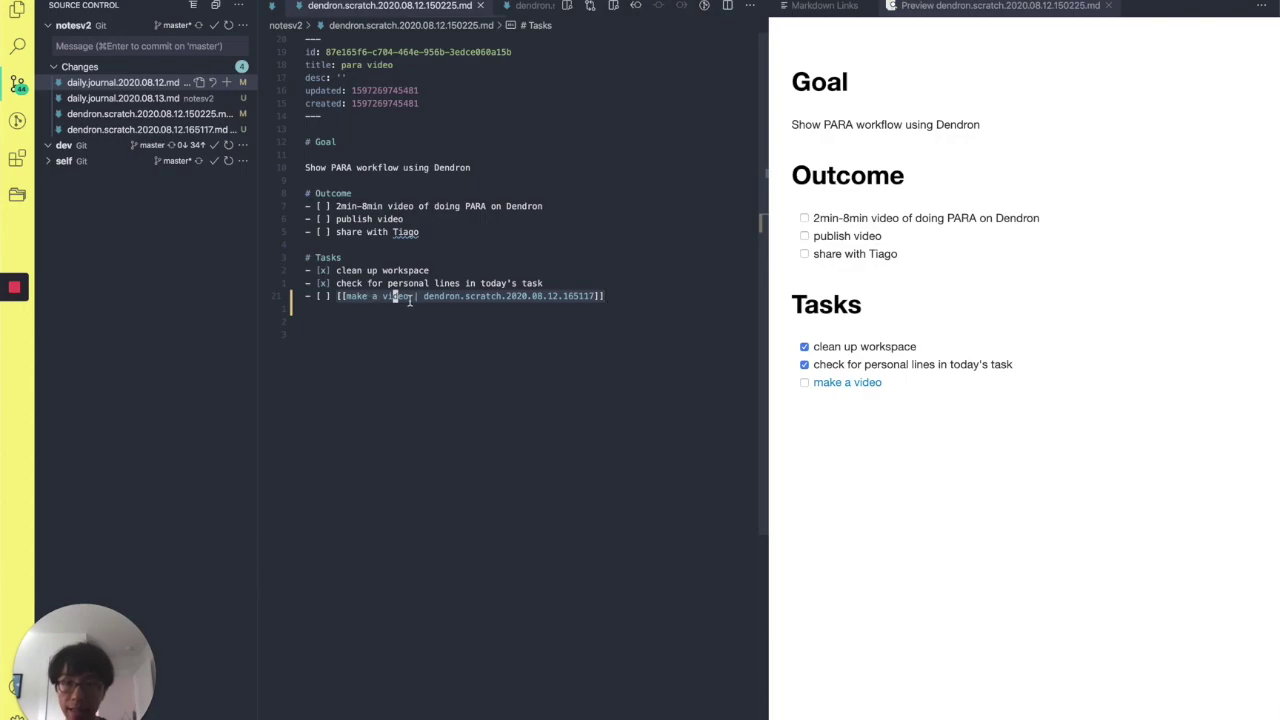
key("ctrl+Return")
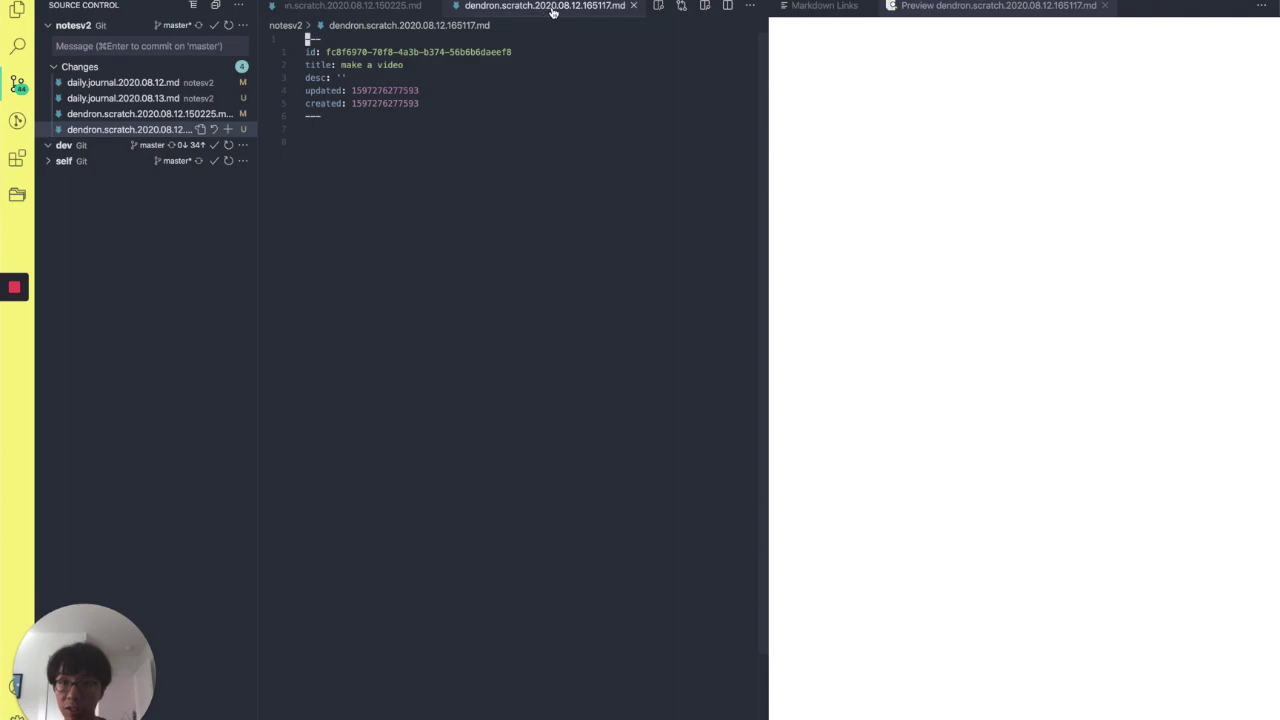
Add a "Notes" heading with the bullet "thoughts" to the body of the make a video note.
left_click(546, 143)
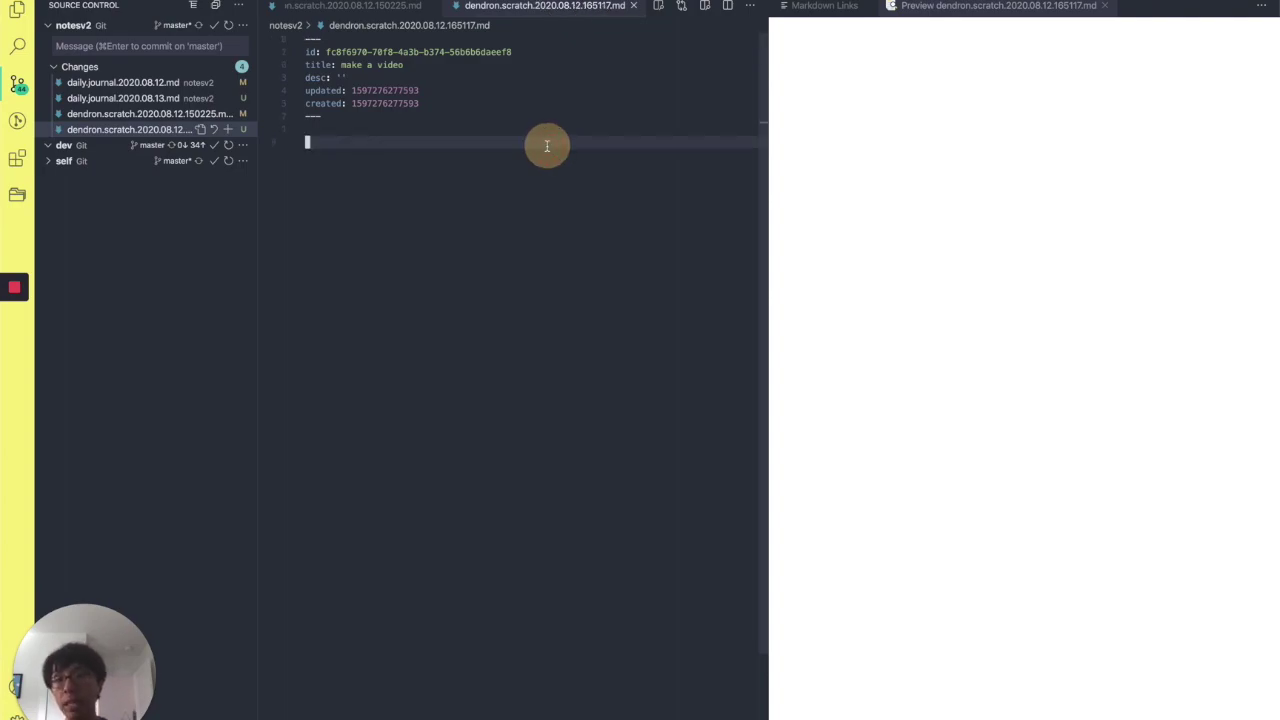
type("# Notes")
key("Return")
type("- ")
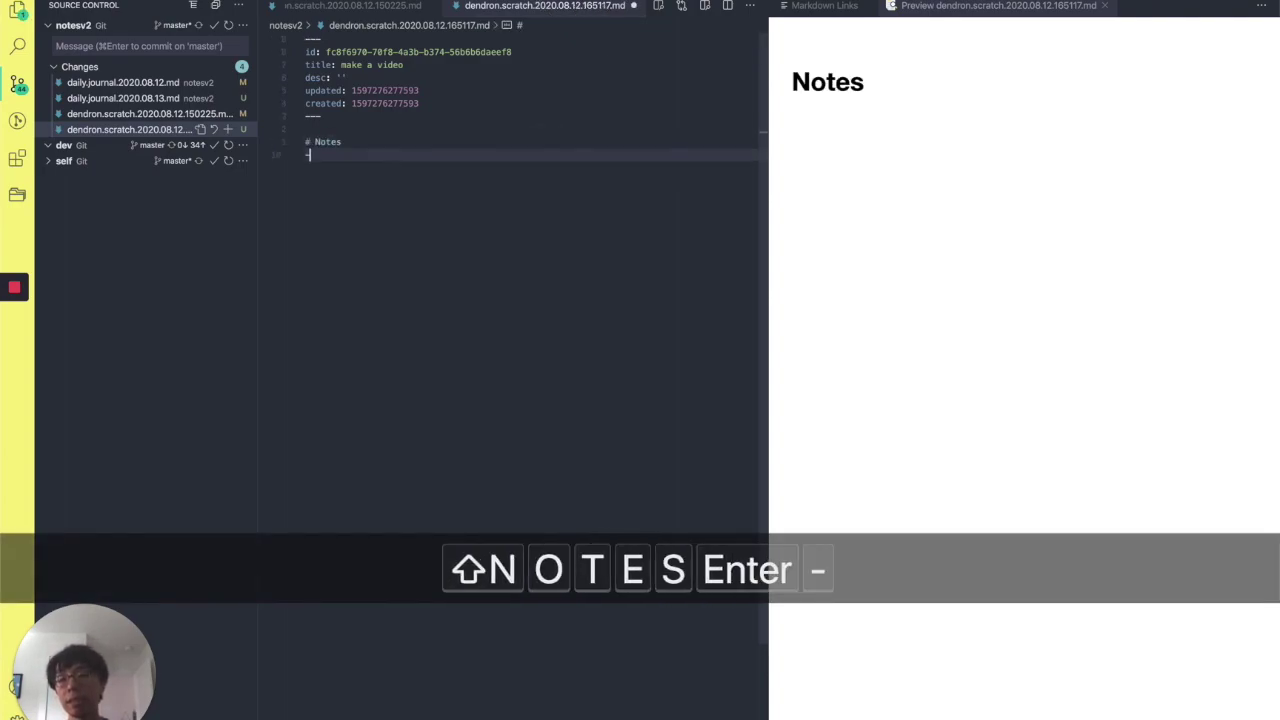
type("thoughts")
key("Return")
key("Return")
Add a "Tasks" heading with the unchecked task "add more tasks" below the Notes section.
type("# Tasks")
key("Return")
type("to")
key("Tab")
type("add more tasks")
key("ctrl+c")
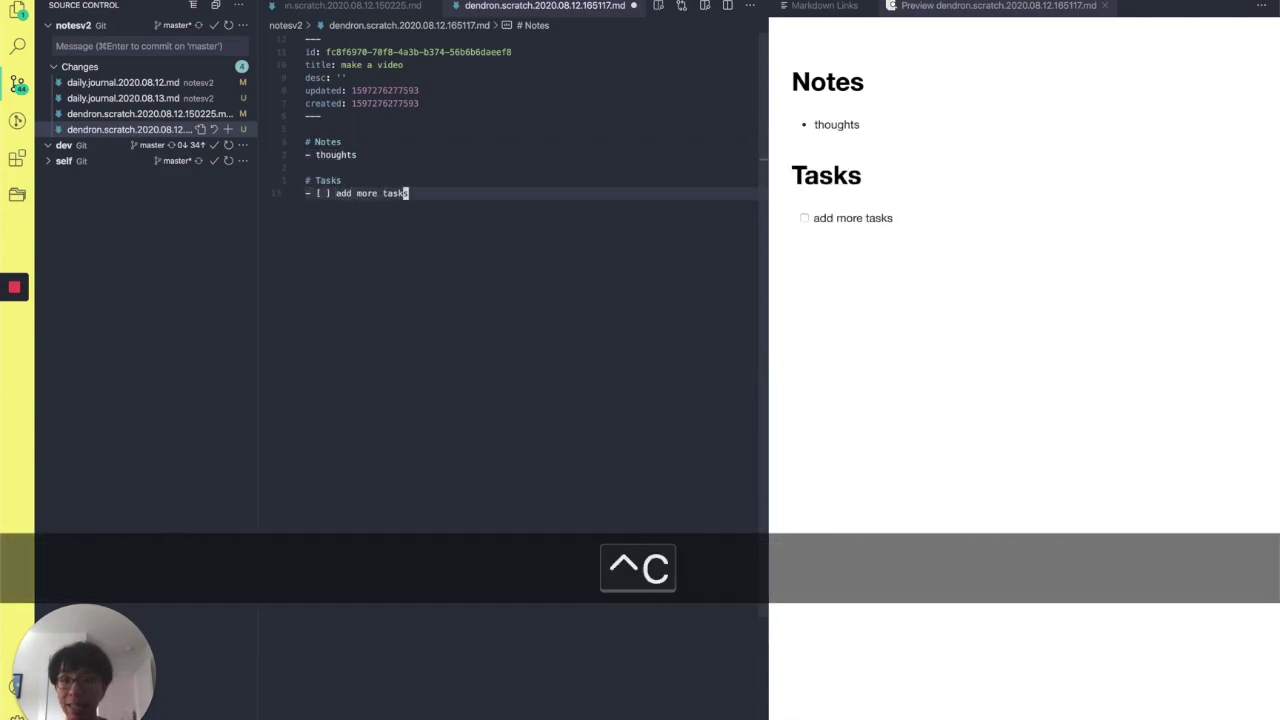
View the make a video link in the para video note, and return to the make a video note.
key("super+shift+bracketleft")
key("k")
key("j")
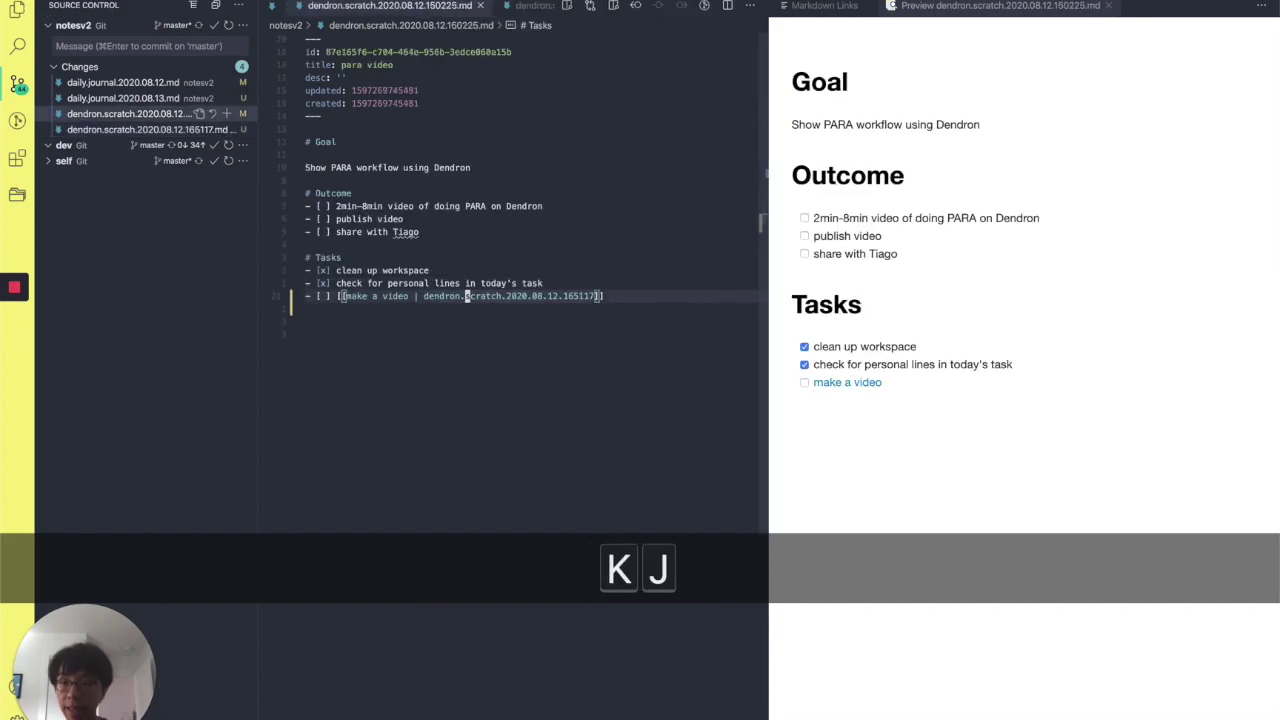
key("super+shift+bracketright")
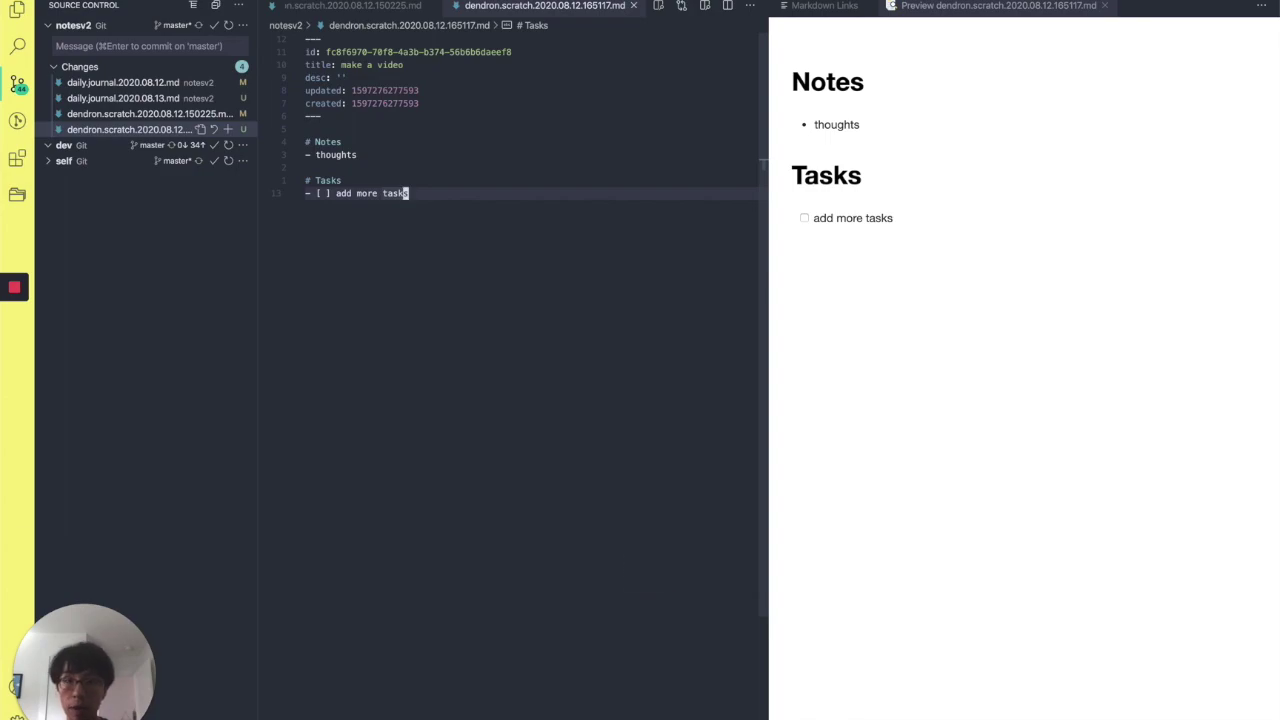
Rename the make a video note to dendron.todo.make-video with Dendron's Rename Note command.
key("super+shift+p")
type("rena")
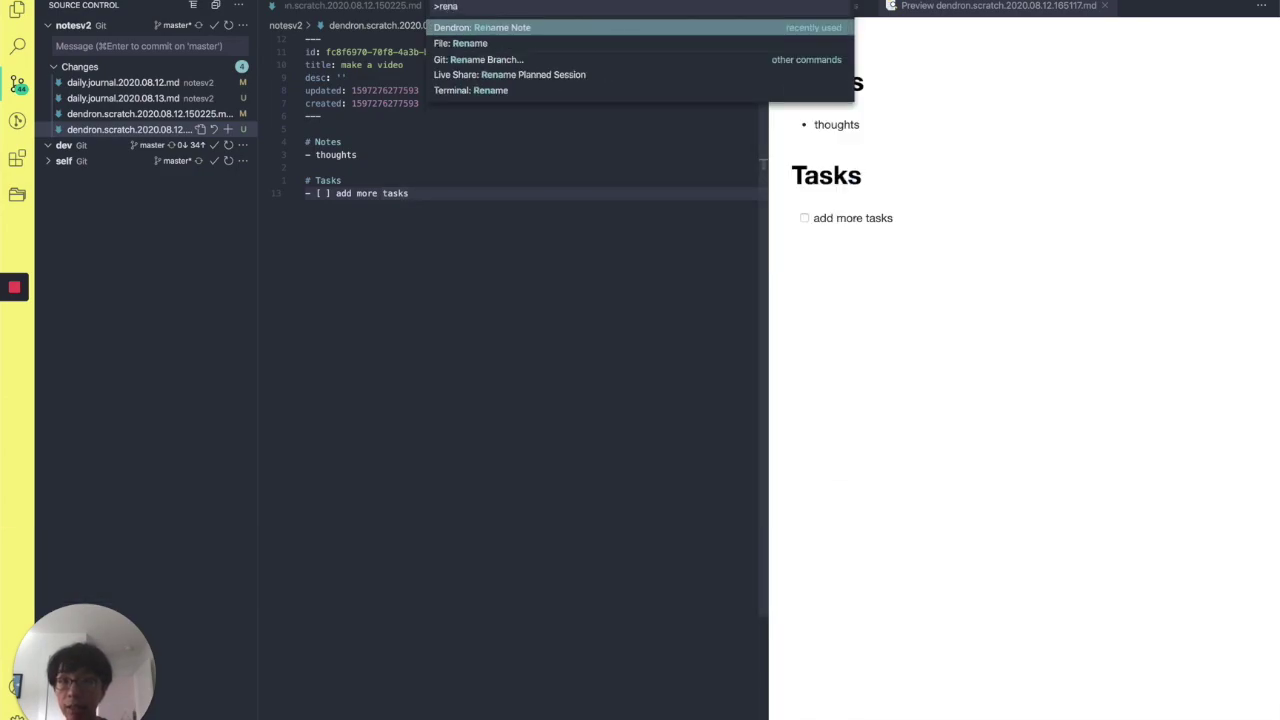
key("Return")
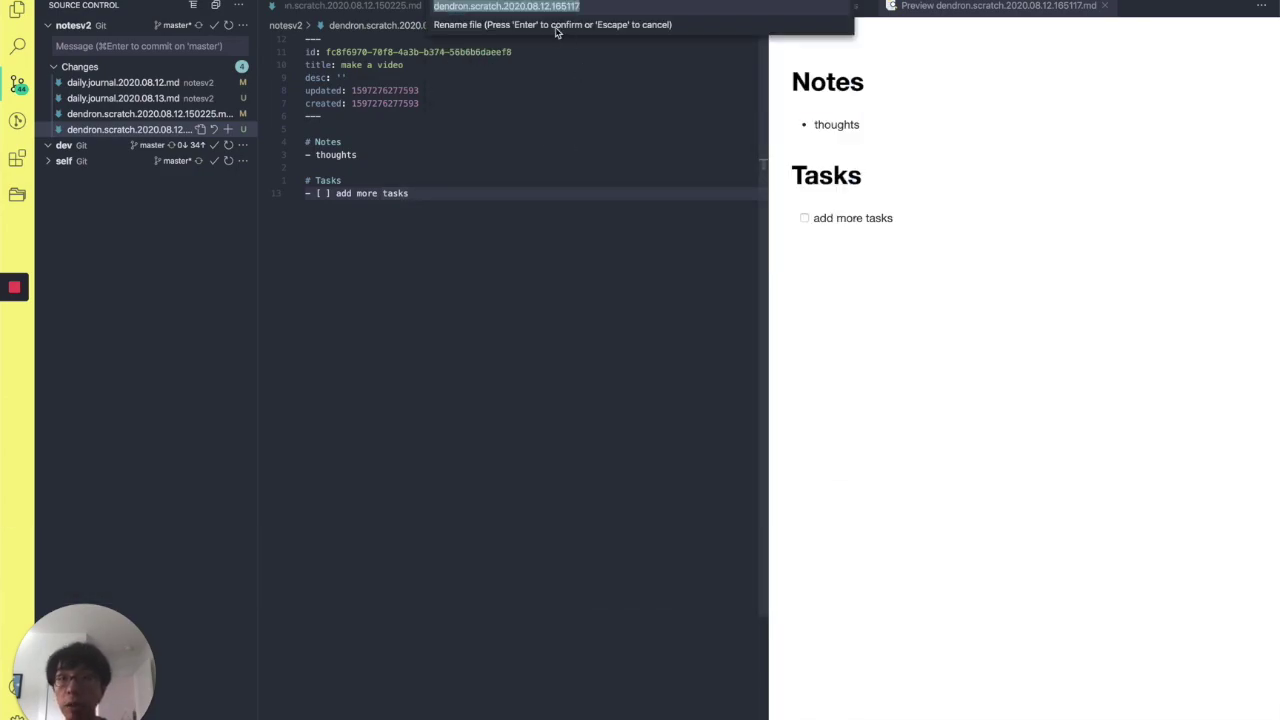
double_click(482, 7)
key("BackSpace")
type("todo")
key("super+Right")
key("alt+BackSpace")
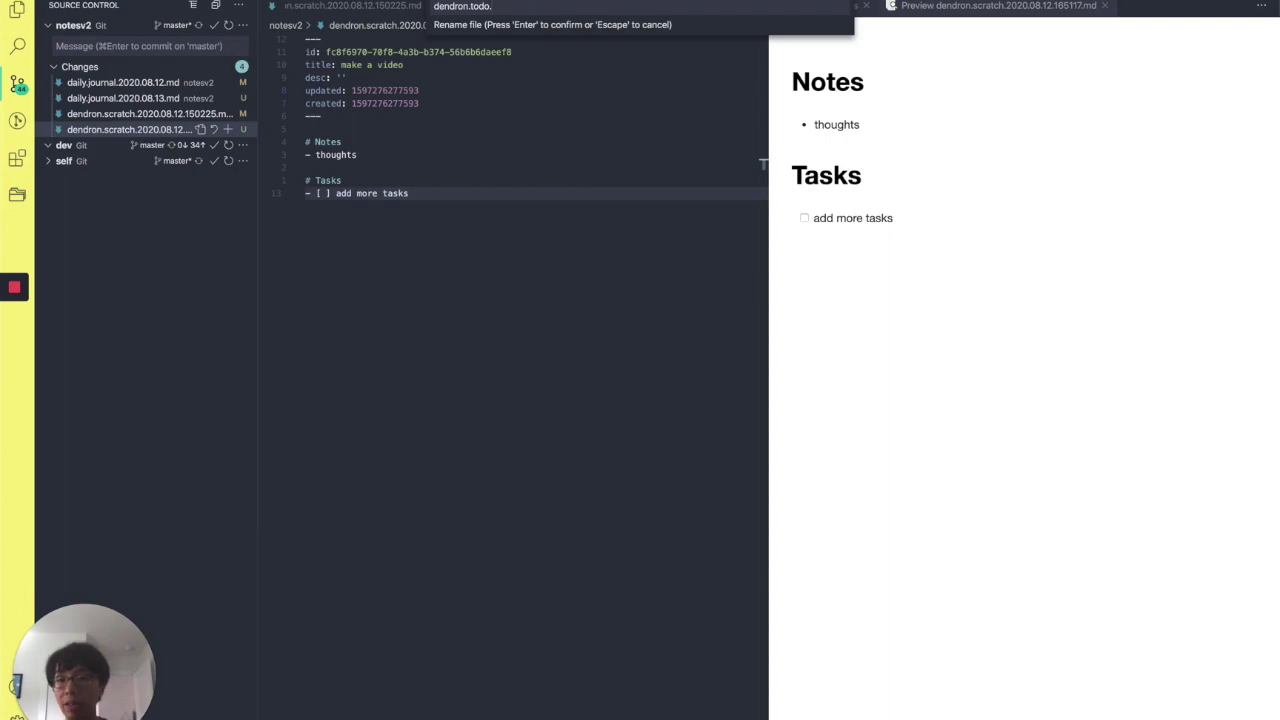
type("make-video")
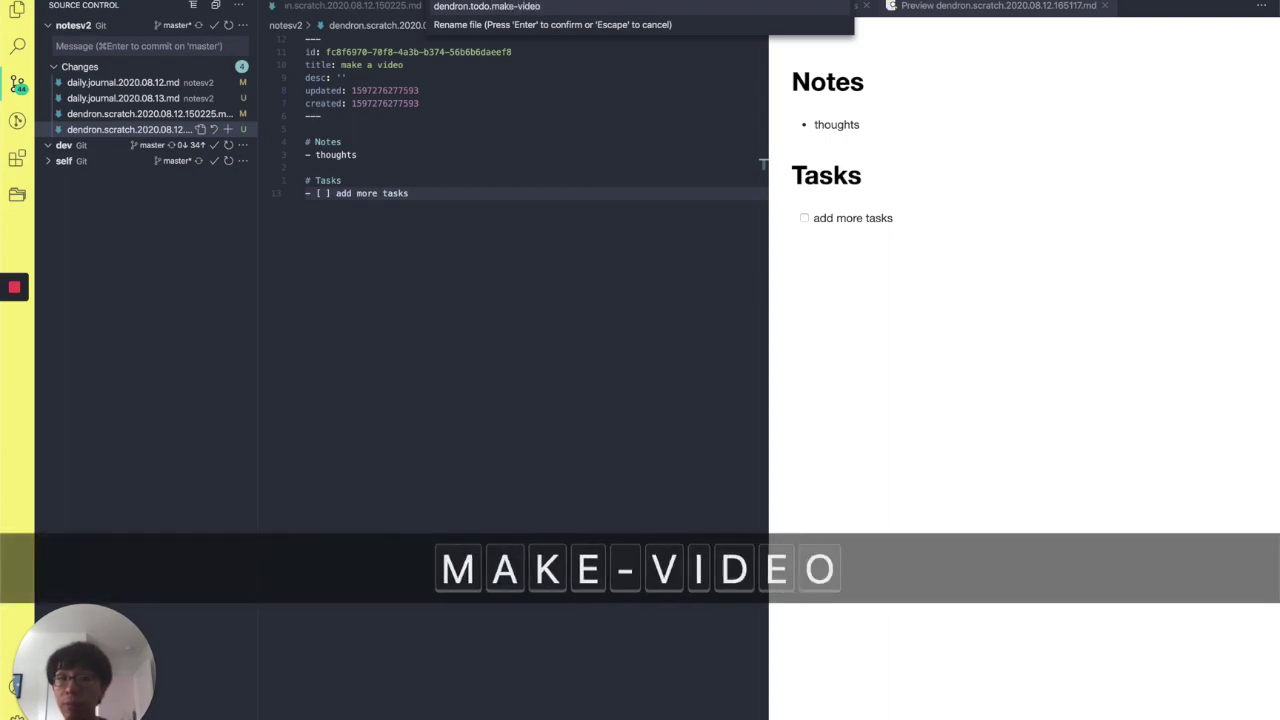
key("Return")
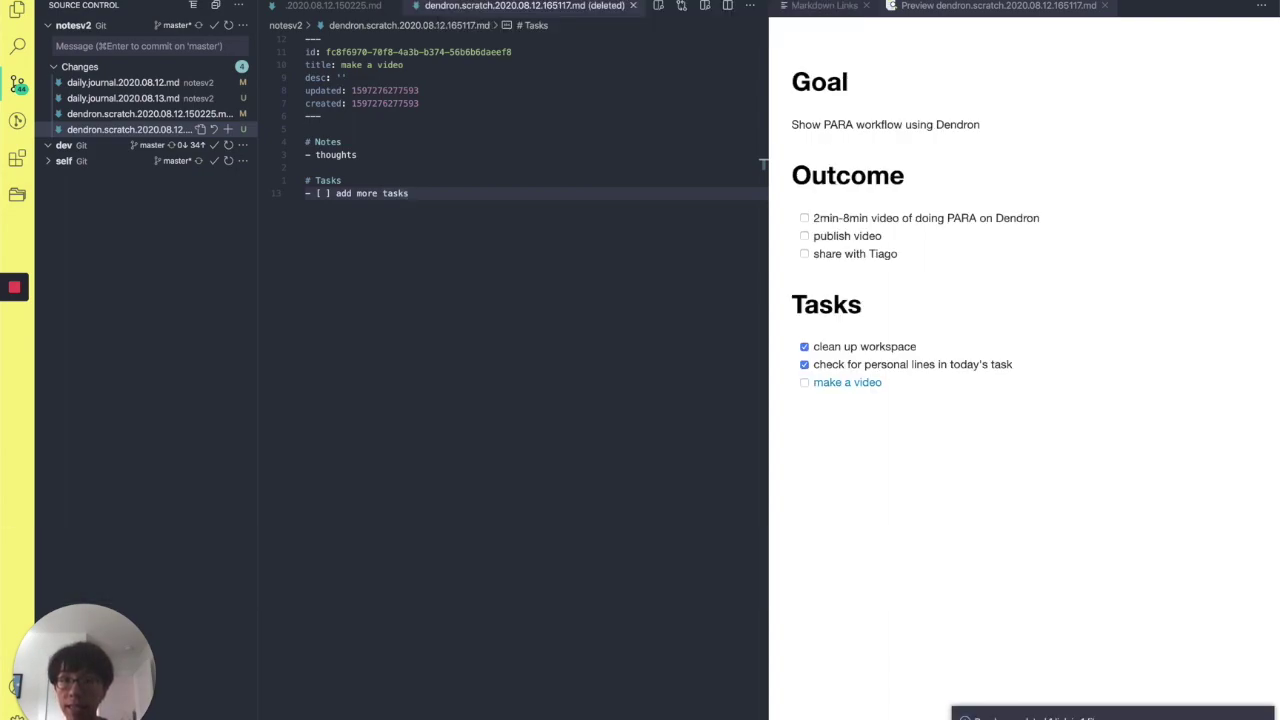
Close the old scratch note, and check the renamed note by following the updated link from the para video note.
key("super+w")
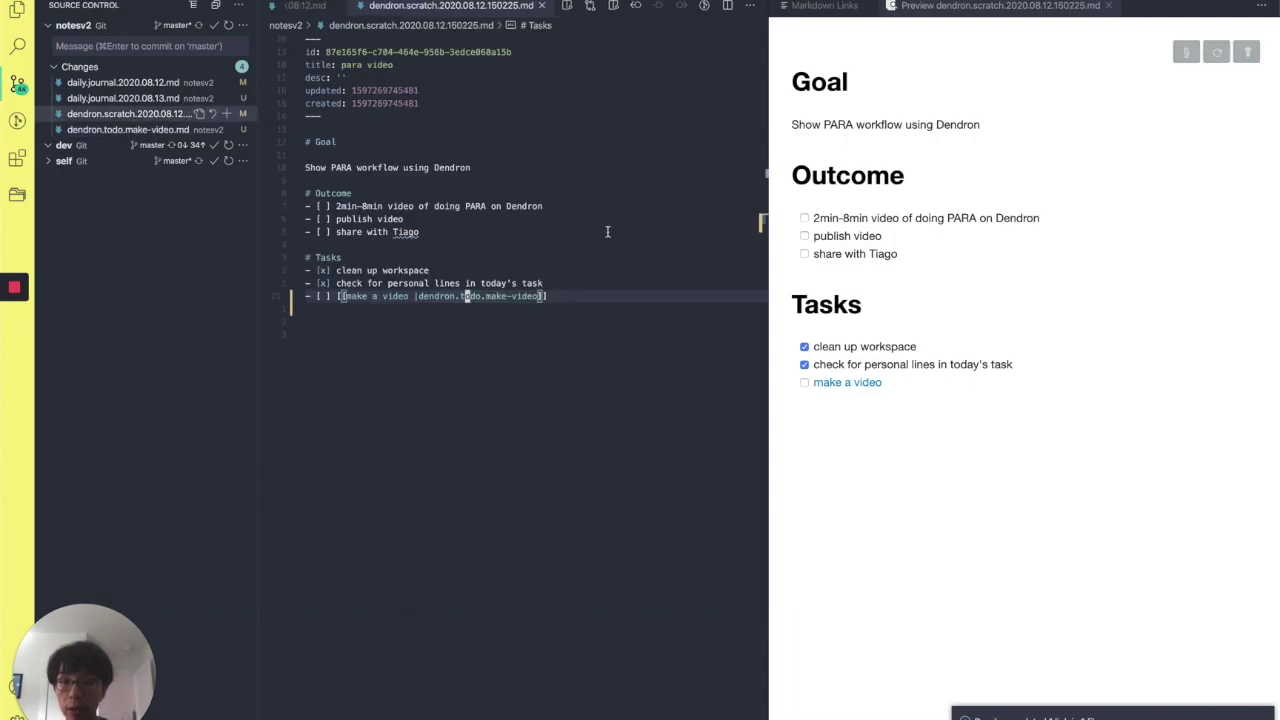
left_click(480, 297)
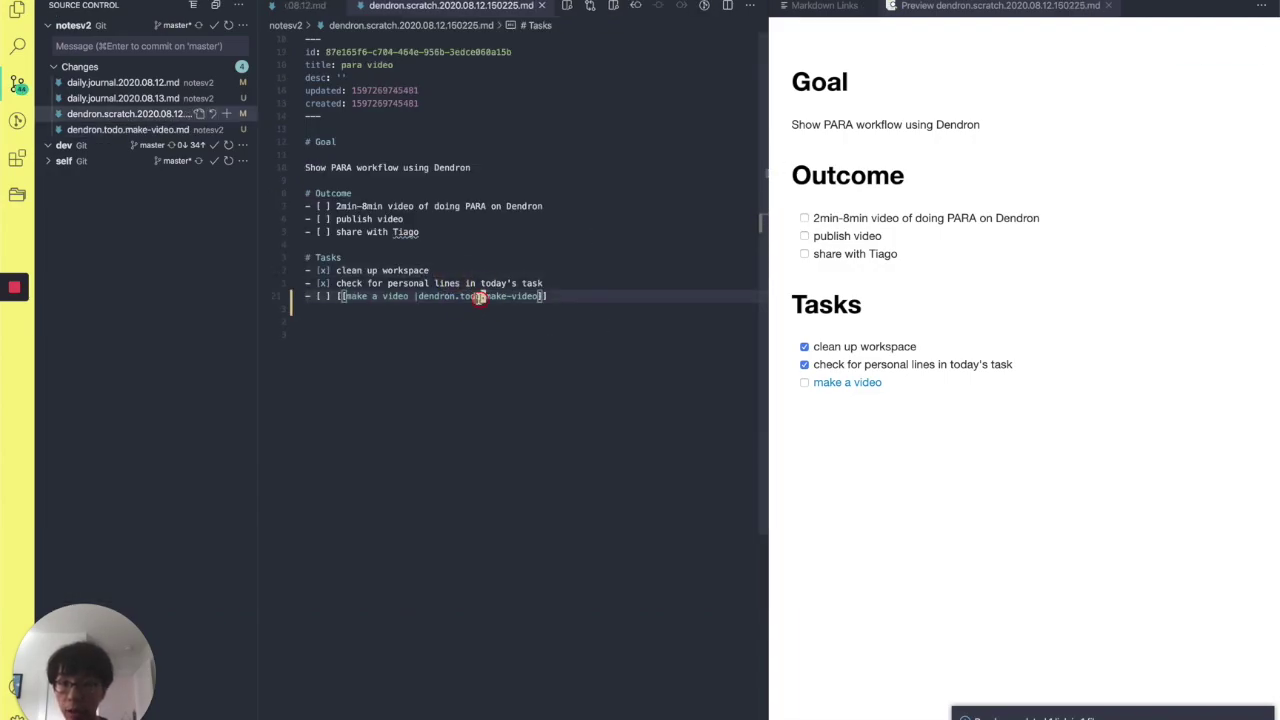
key("ctrl+Return")
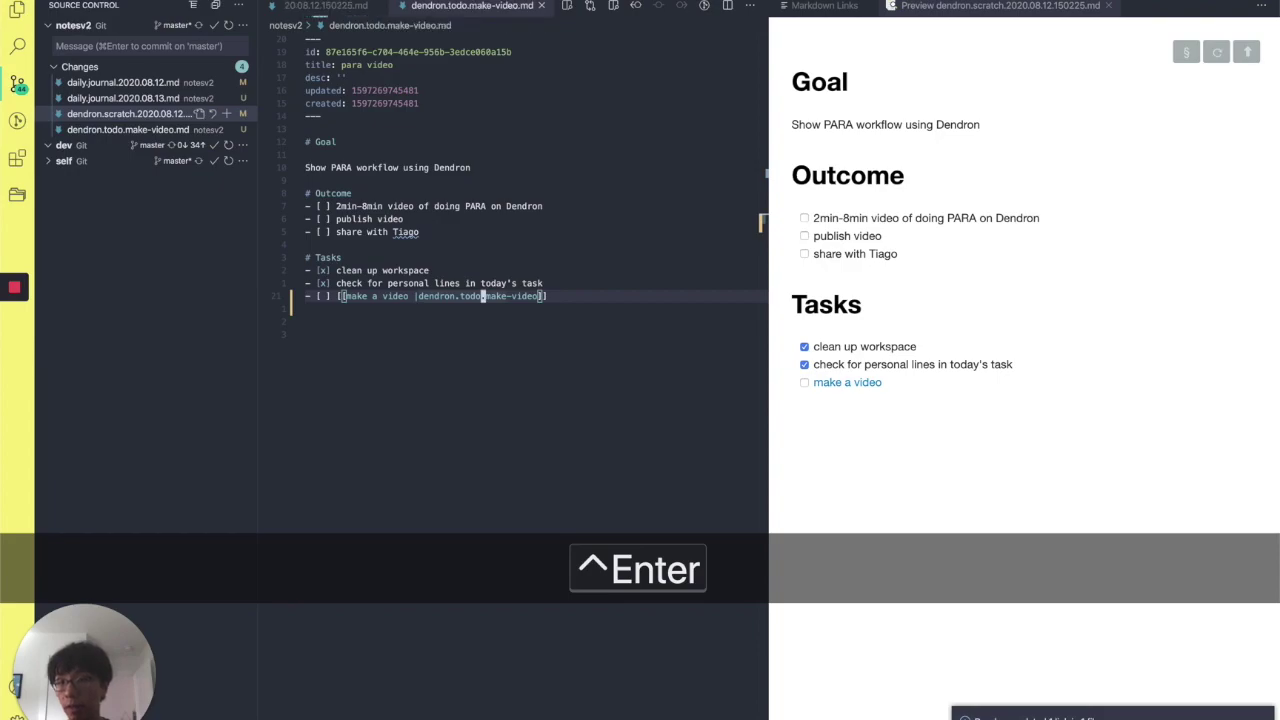
left_click(560, 181)
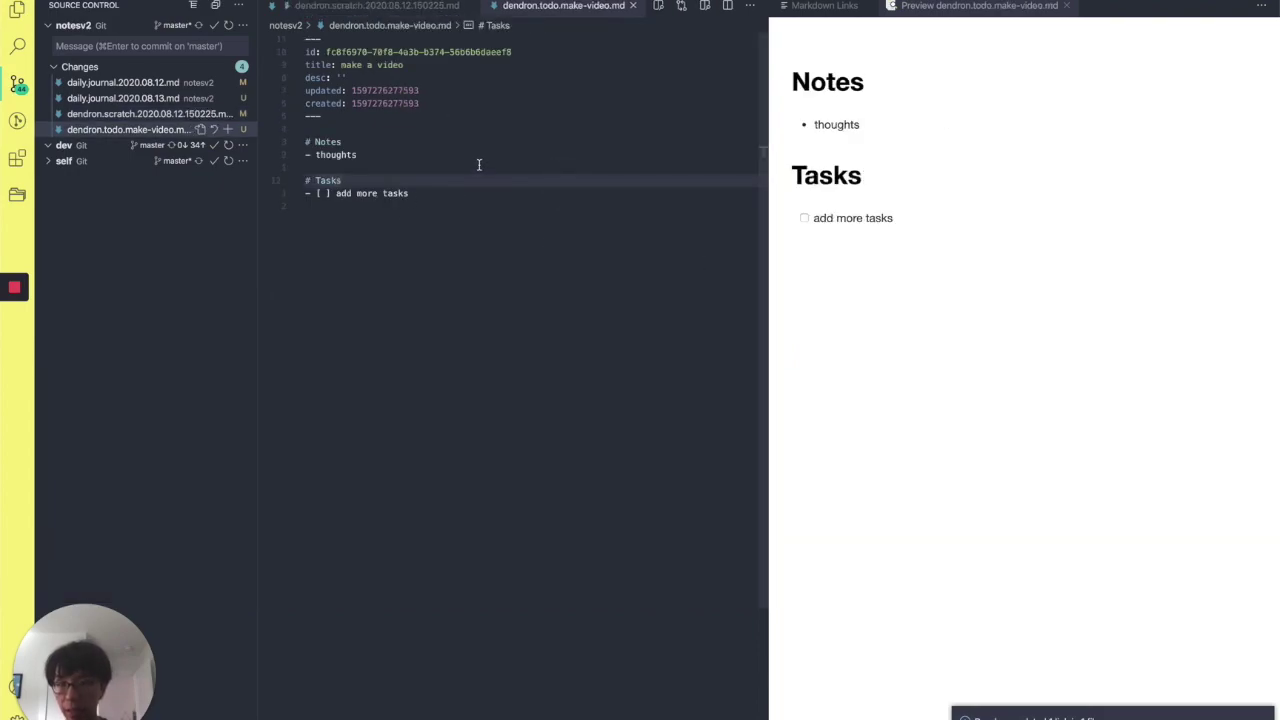
key("super+w")
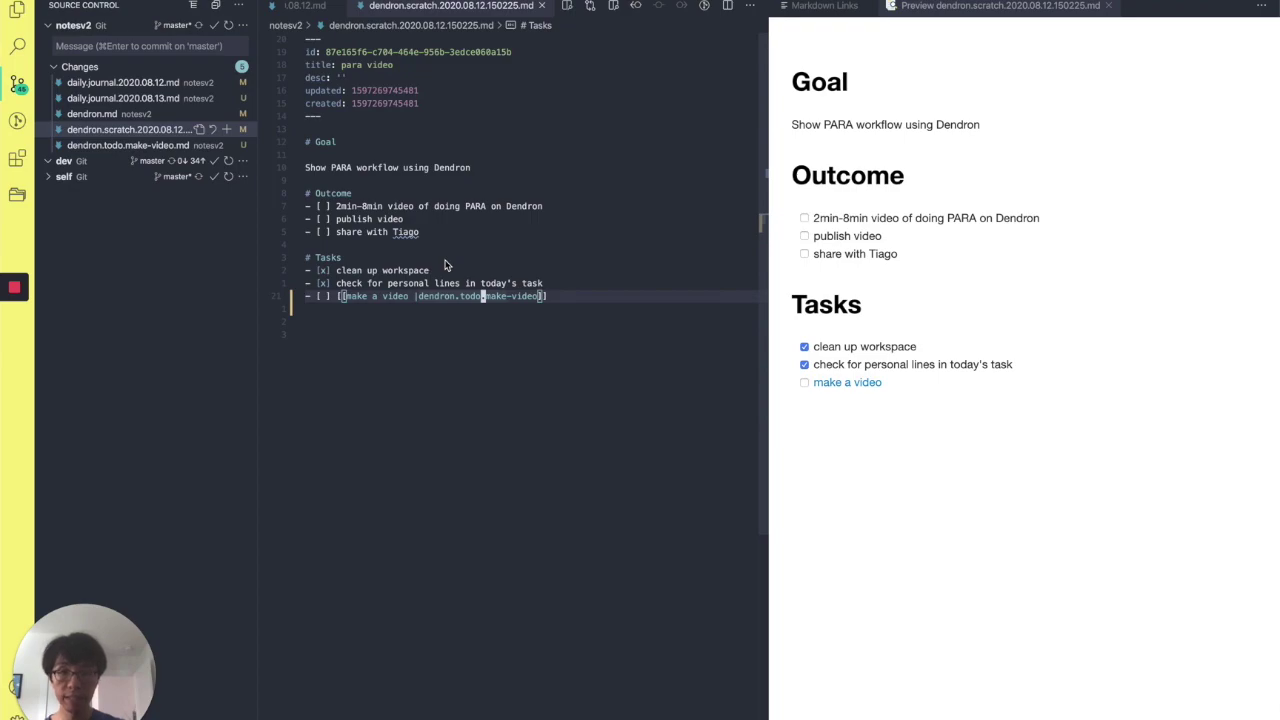
Open the top-level dendron project note through the note lookup.
key("super+l")
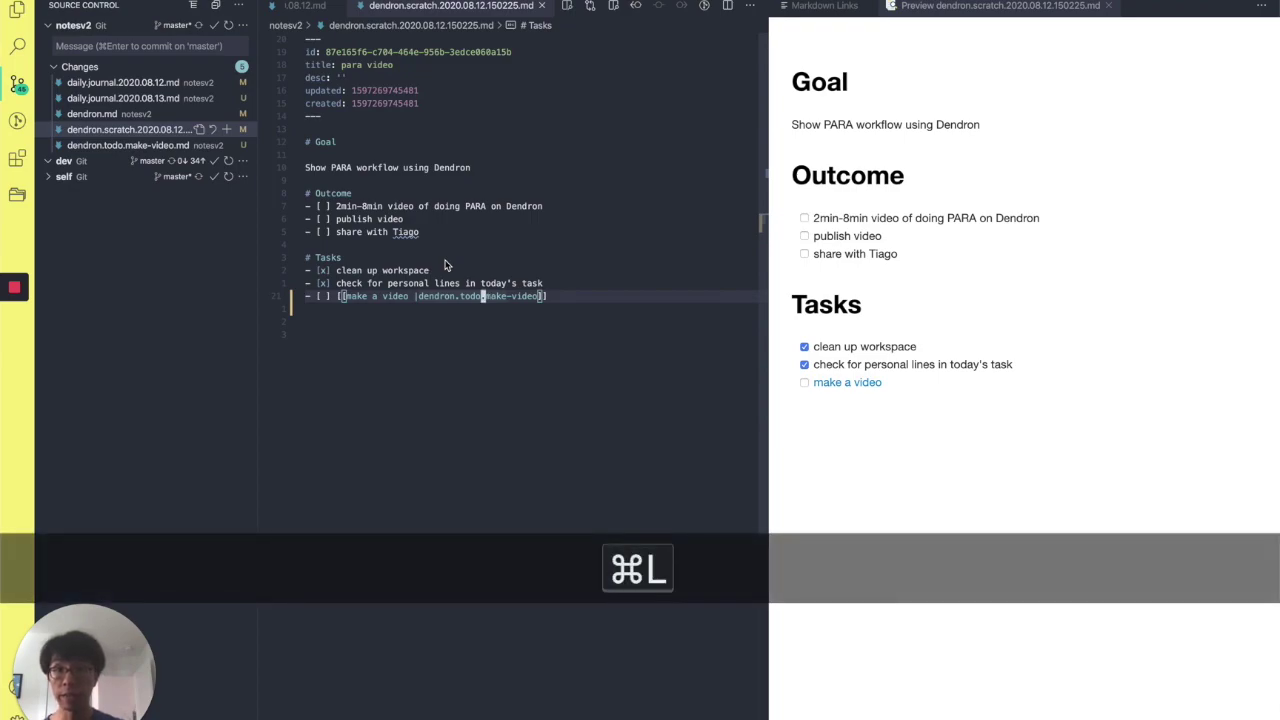
key("Right")
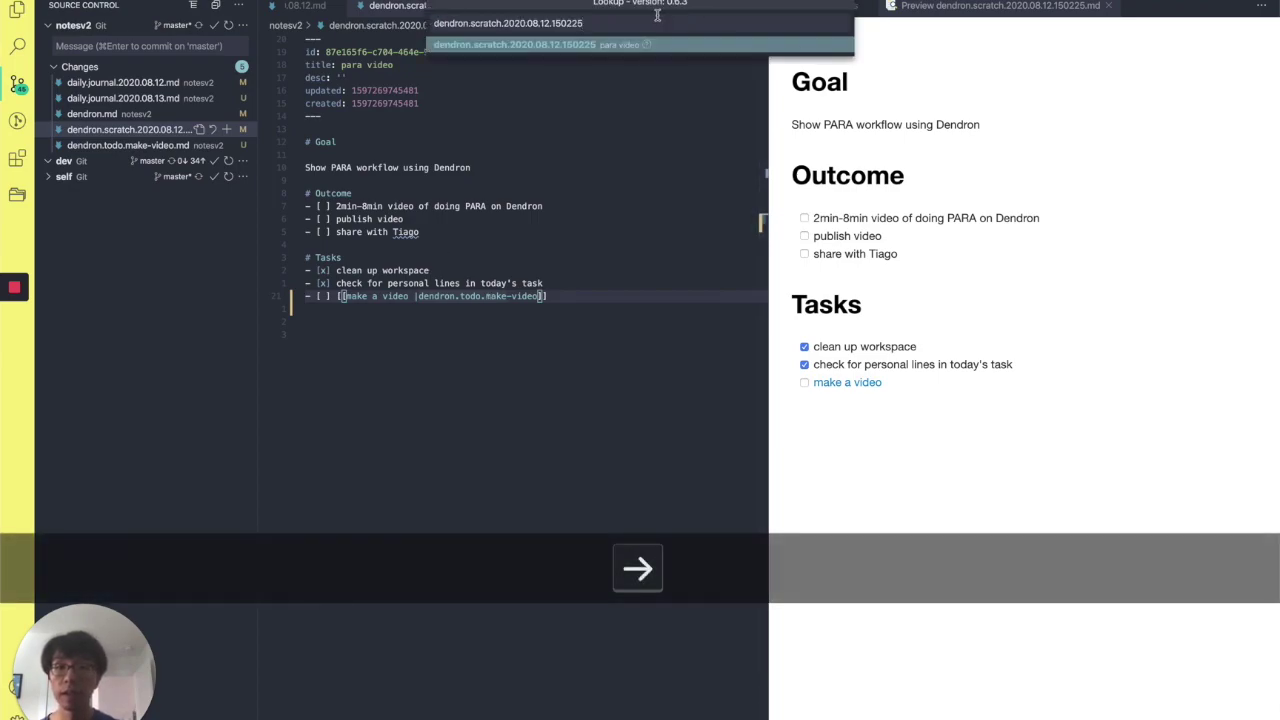
left_click(476, 22)
key("BackSpace")
key("BackSpace")
key("BackSpace")
key("BackSpace")
key("BackSpace")
key("BackSpace")
key("BackSpace")
key("BackSpace")
key("BackSpace")
key("BackSpace")
key("BackSpace")
key("BackSpace")
key("BackSpace")
key("BackSpace")
key("BackSpace")
key("BackSpace")
key("BackSpace")
key("BackSpace")
key("BackSpace")
key("BackSpace")
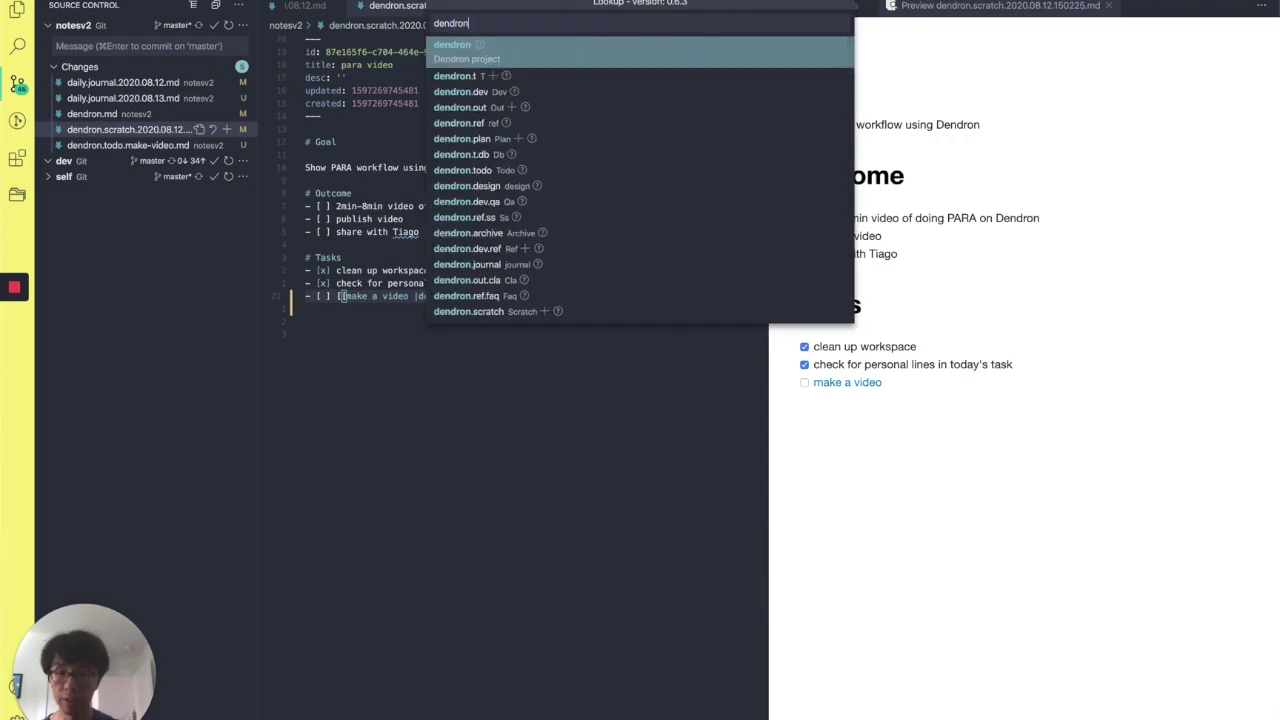
key("Return")
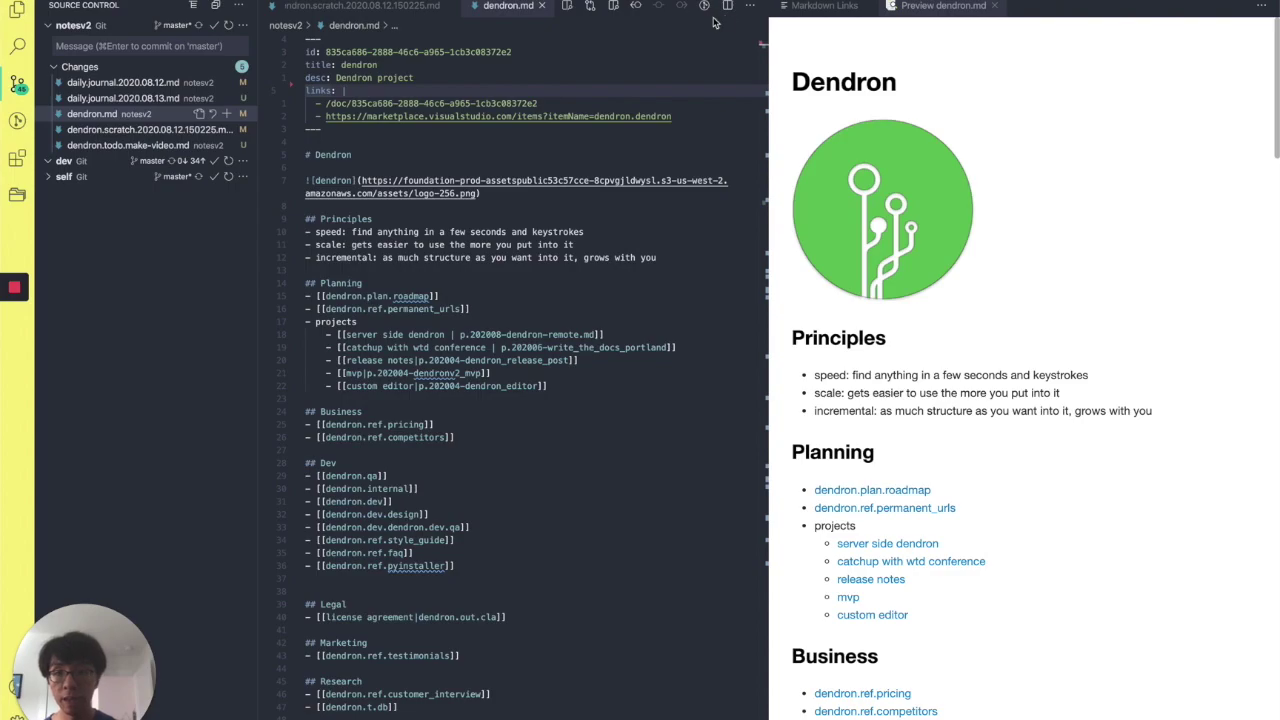
Examine the dendron note's preview with its table of contents, from Principles and Planning to the Business and Dev sections.
left_click(866, 226)
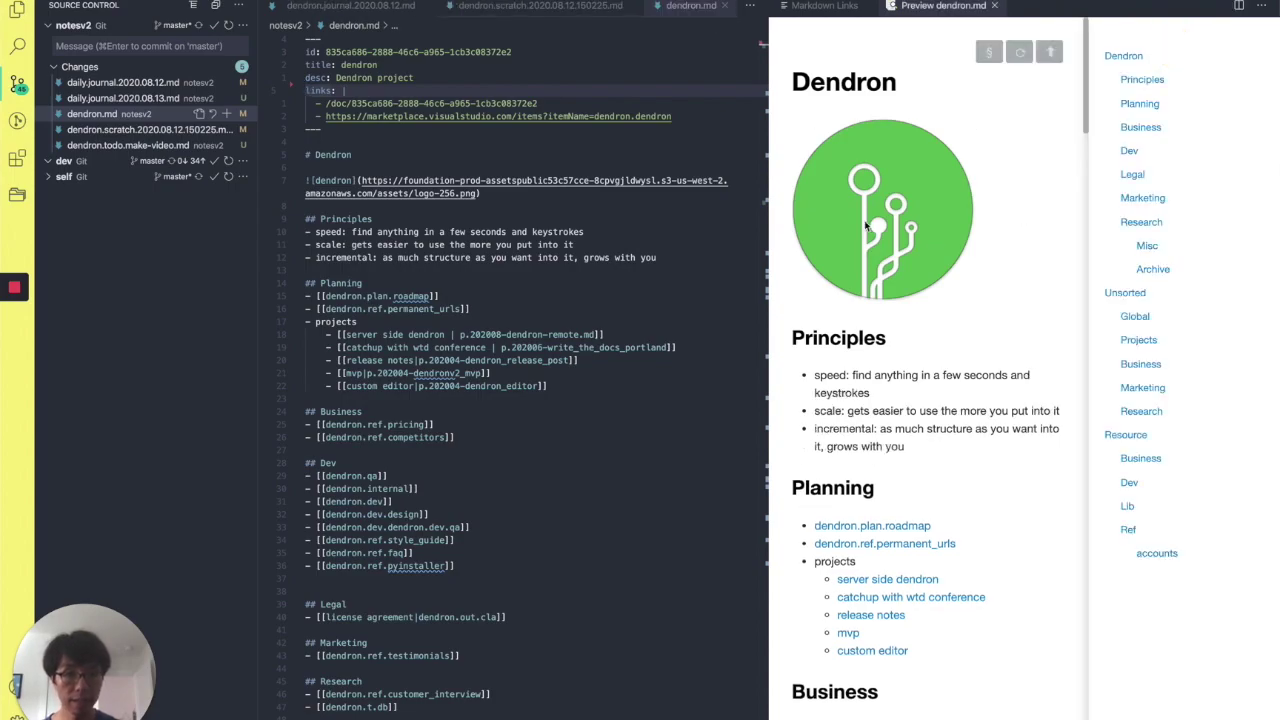
scroll(980, 310, "down", 1)
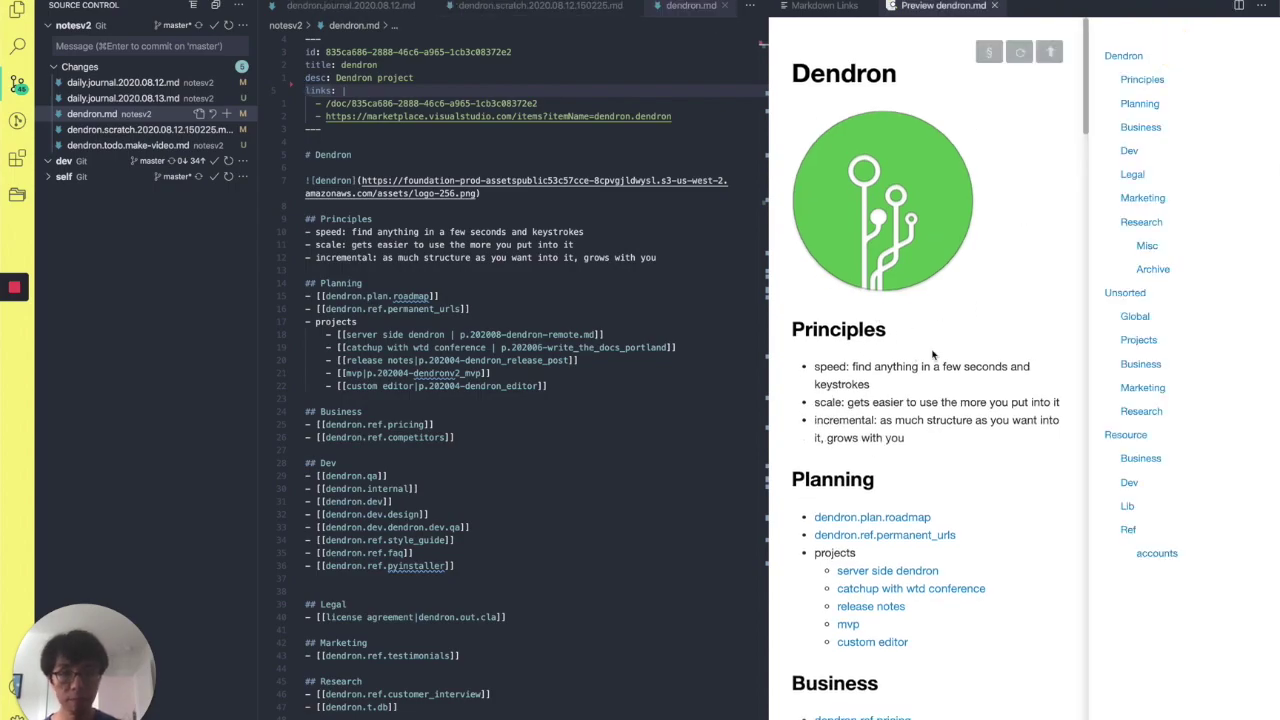
scroll(900, 310, "down", 3)
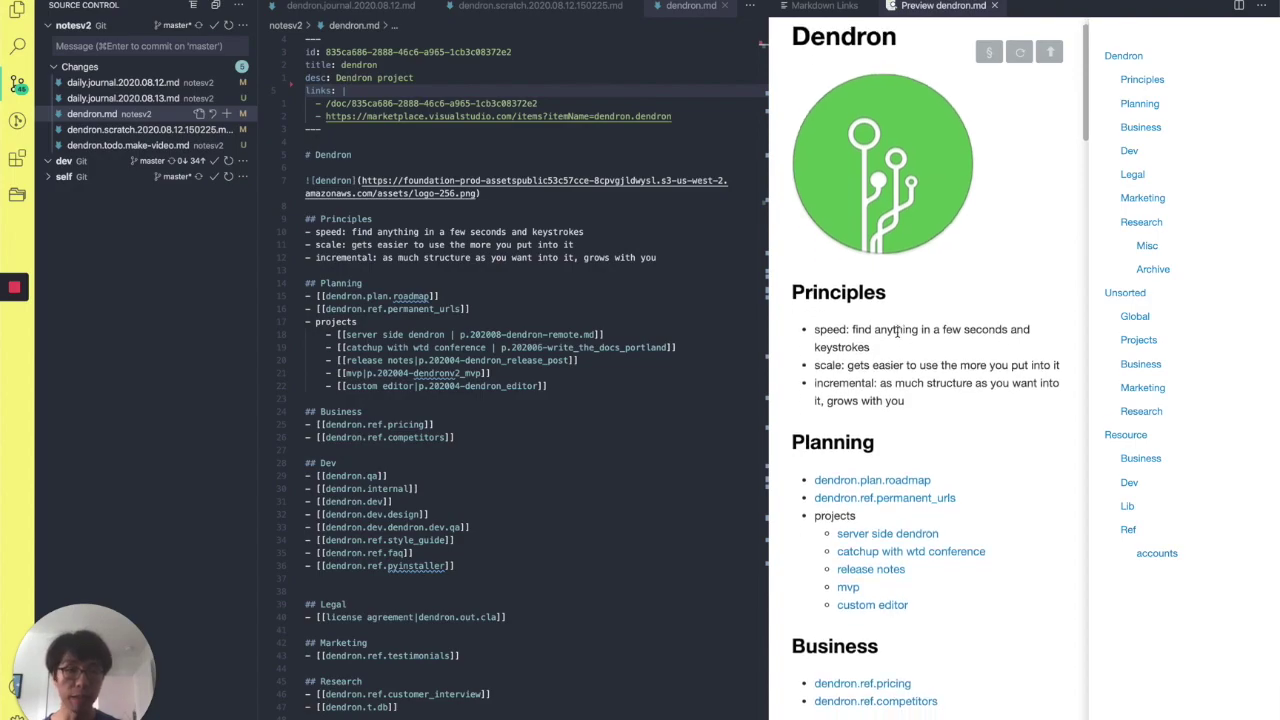
left_click_drag(836, 333, 945, 382)
left_click(946, 379)
scroll(1015, 380, "down", 5)
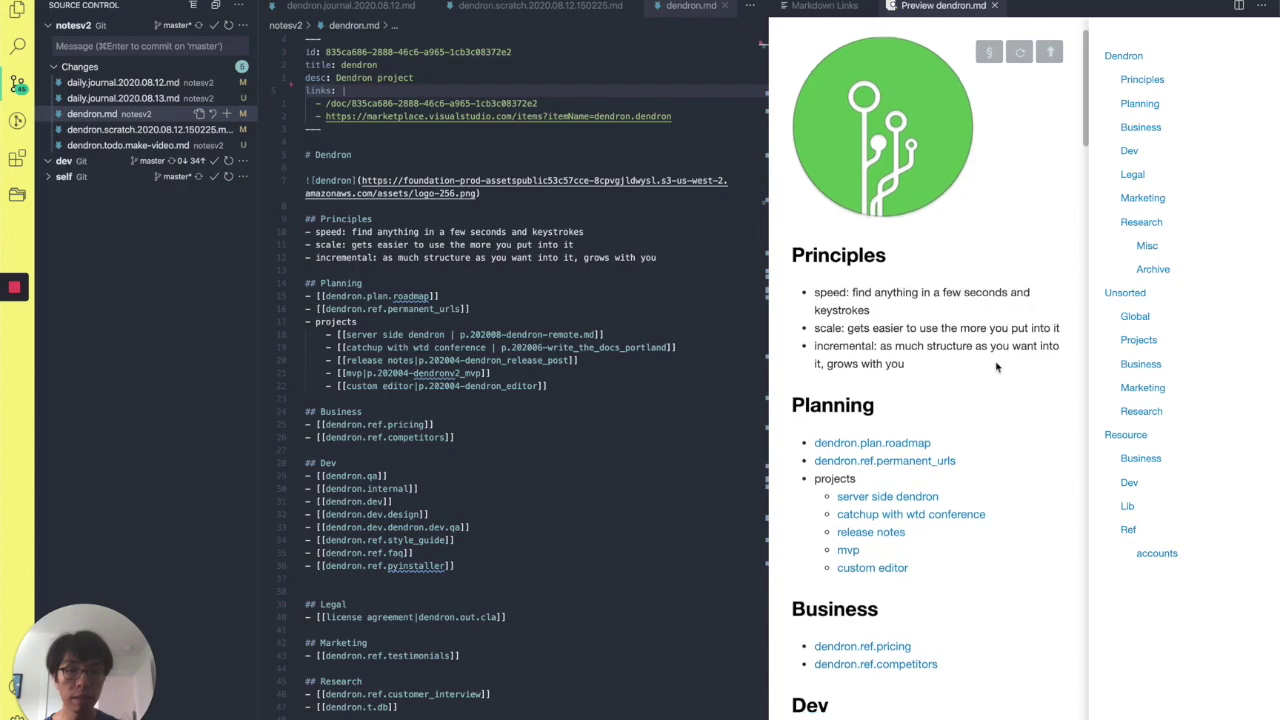
scroll(905, 280, "down", 3)
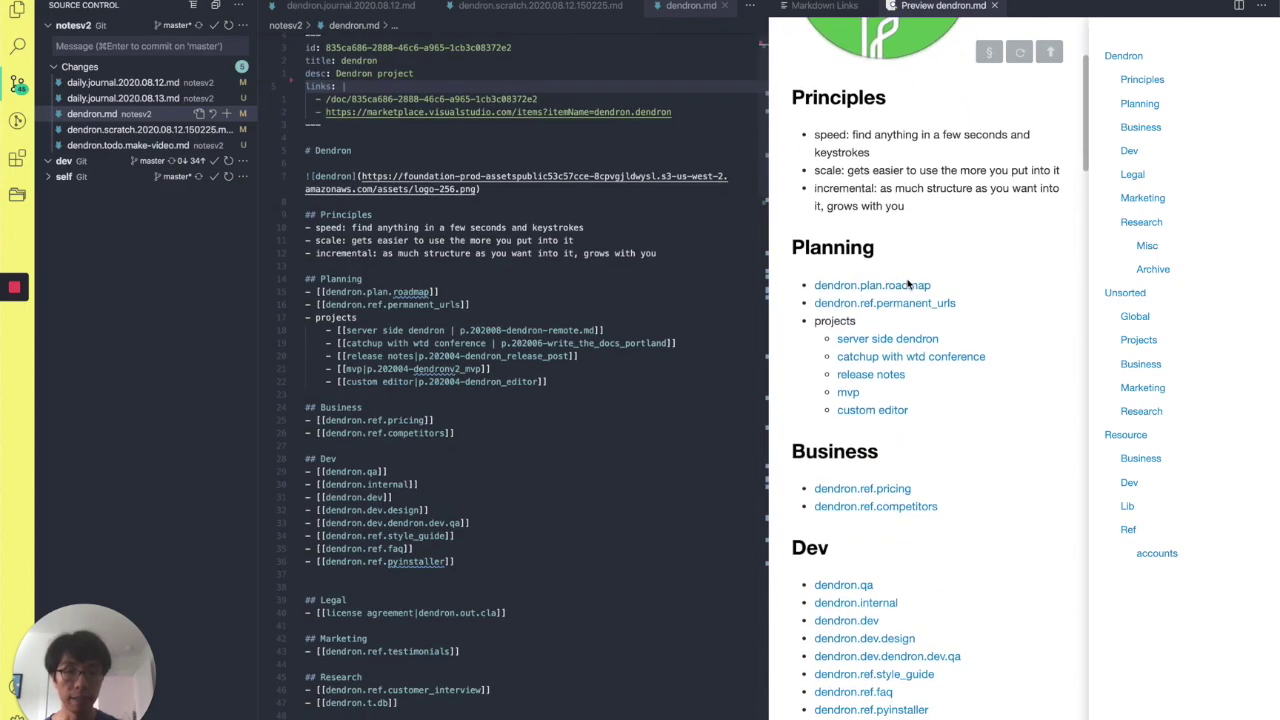
left_click(1140, 127)
left_click(1130, 150)
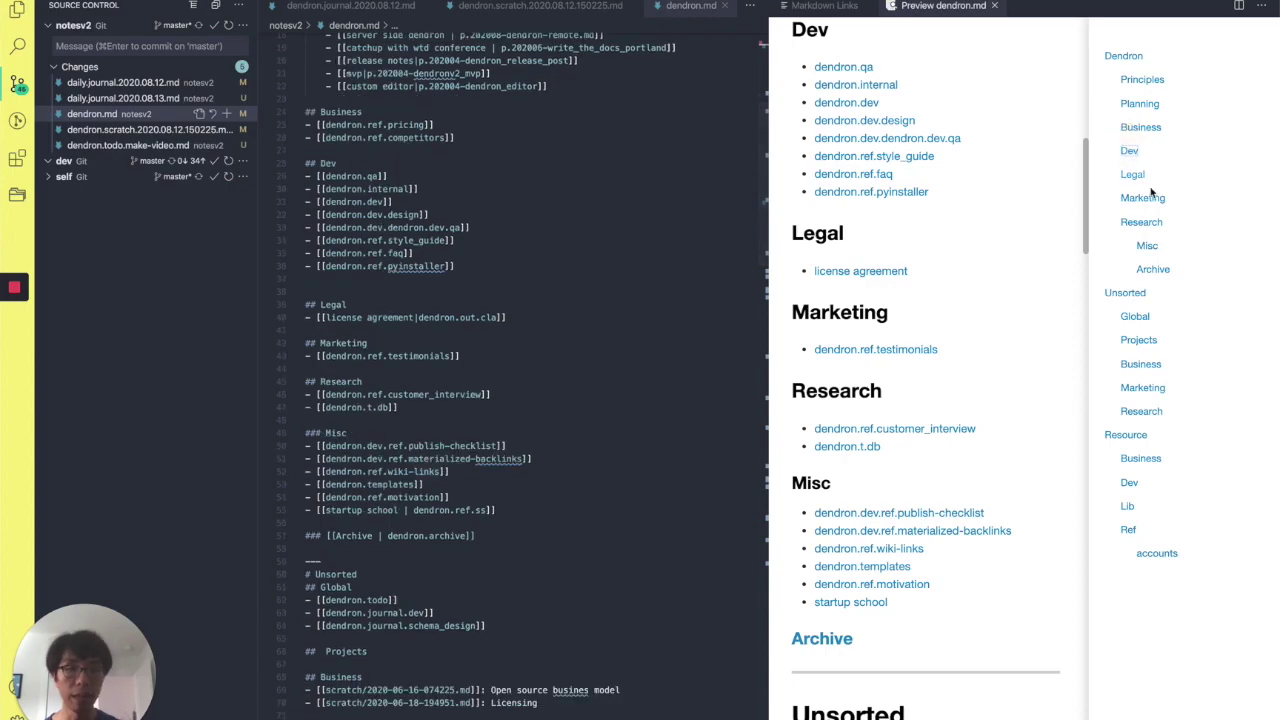
Show the file explorer for the dendron note and collapse the Outline to view the note's backlinks.
left_click(525, 270)
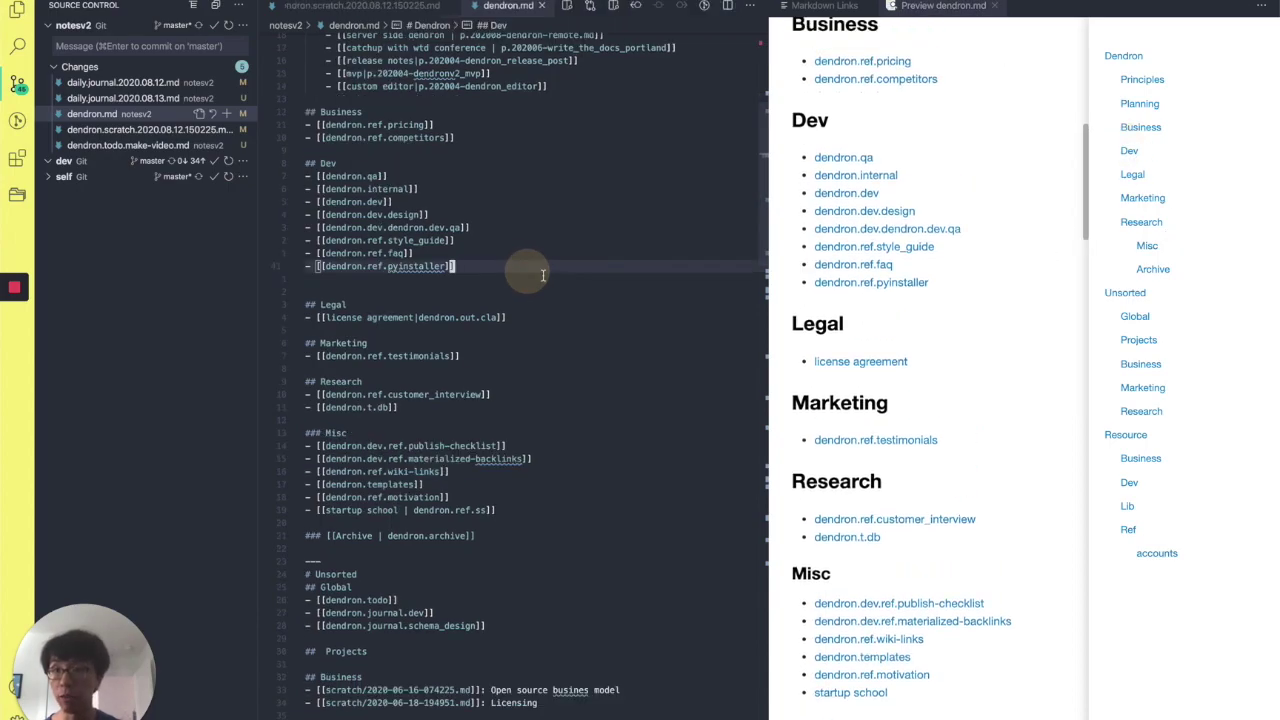
key("super+shift+e")
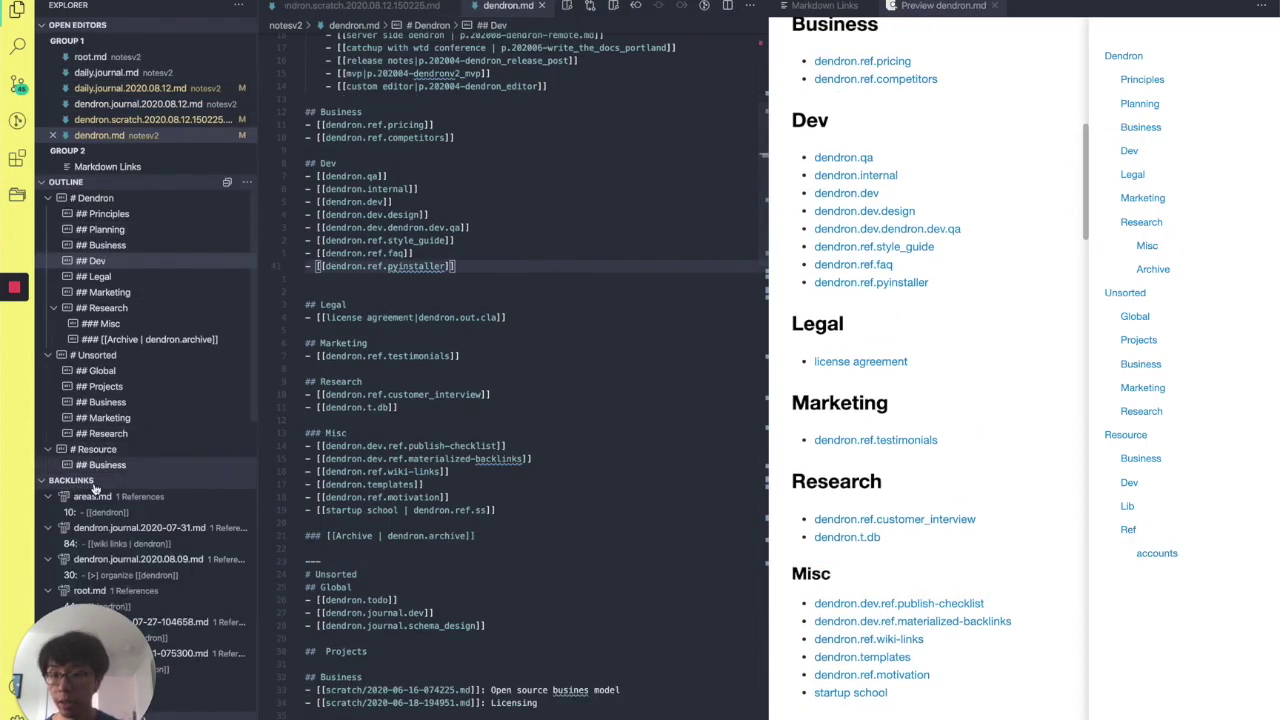
left_click(45, 182)
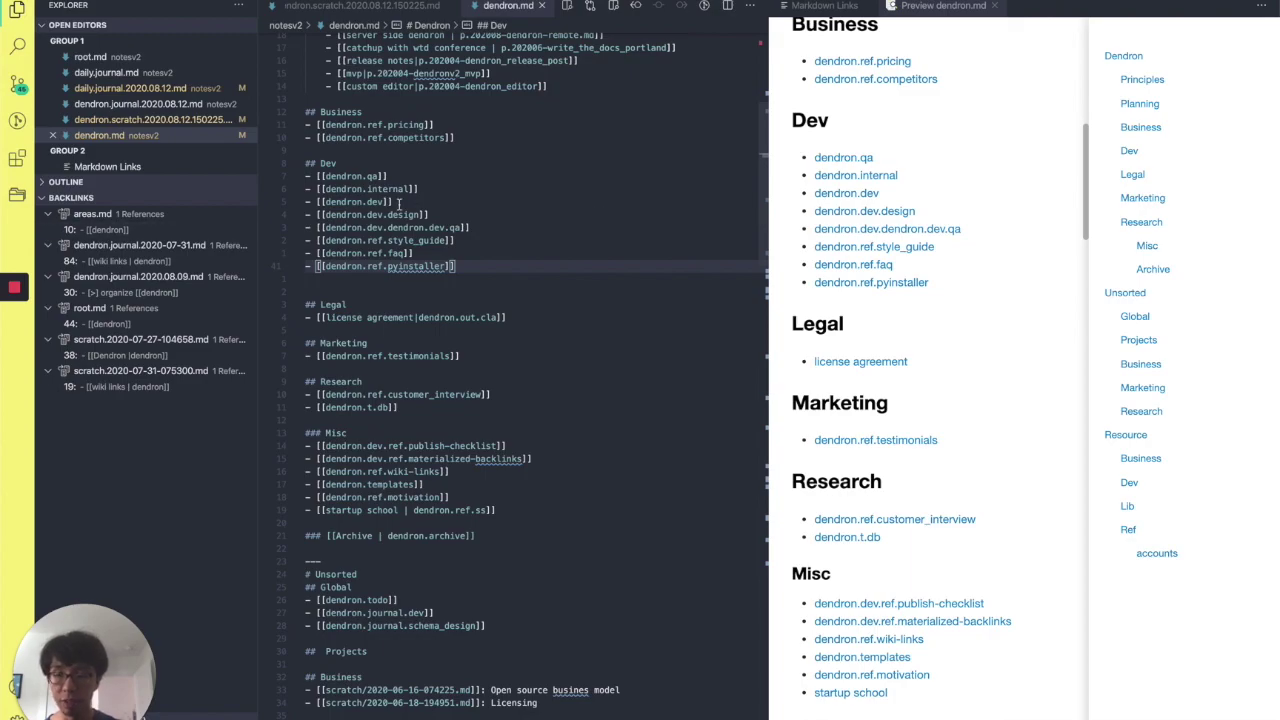
Open the areas note from its reference to the dendron note in the backlinks.
left_click(490, 190)
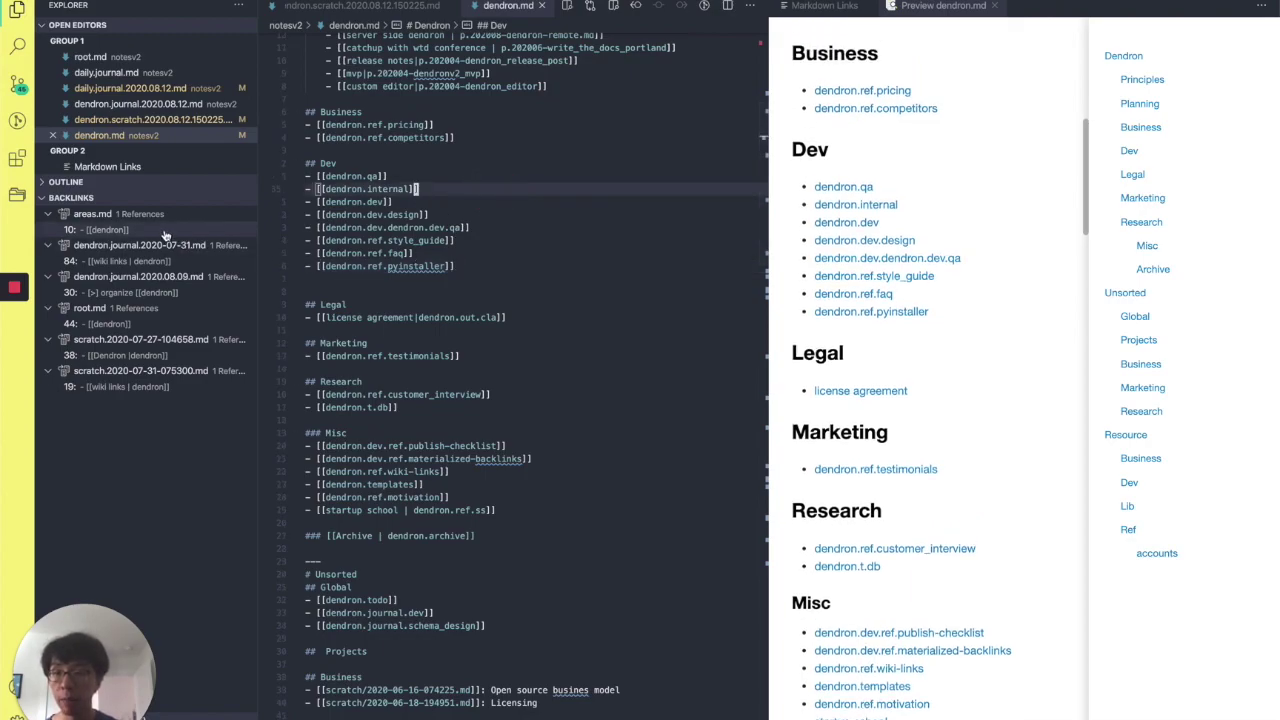
left_click(503, 226)
left_click(141, 230)
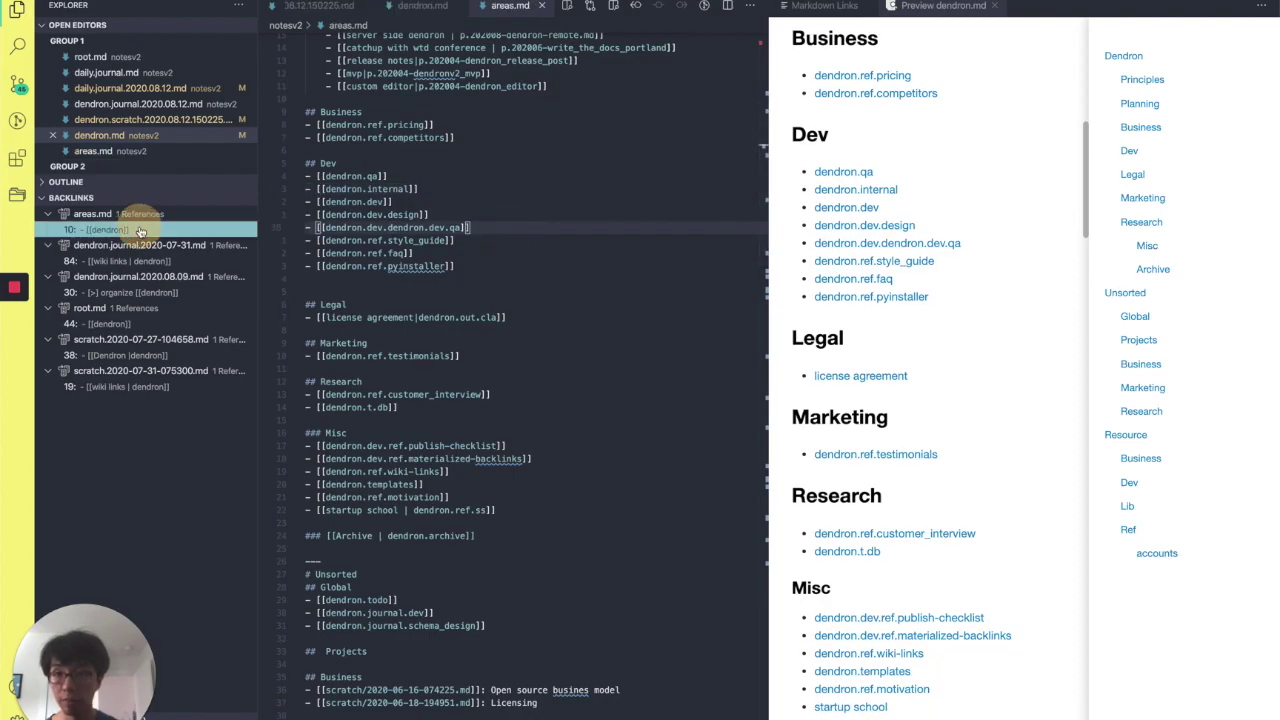
Examine the list of active areas in the areas note and its preview, and close the note.
left_click(427, 170)
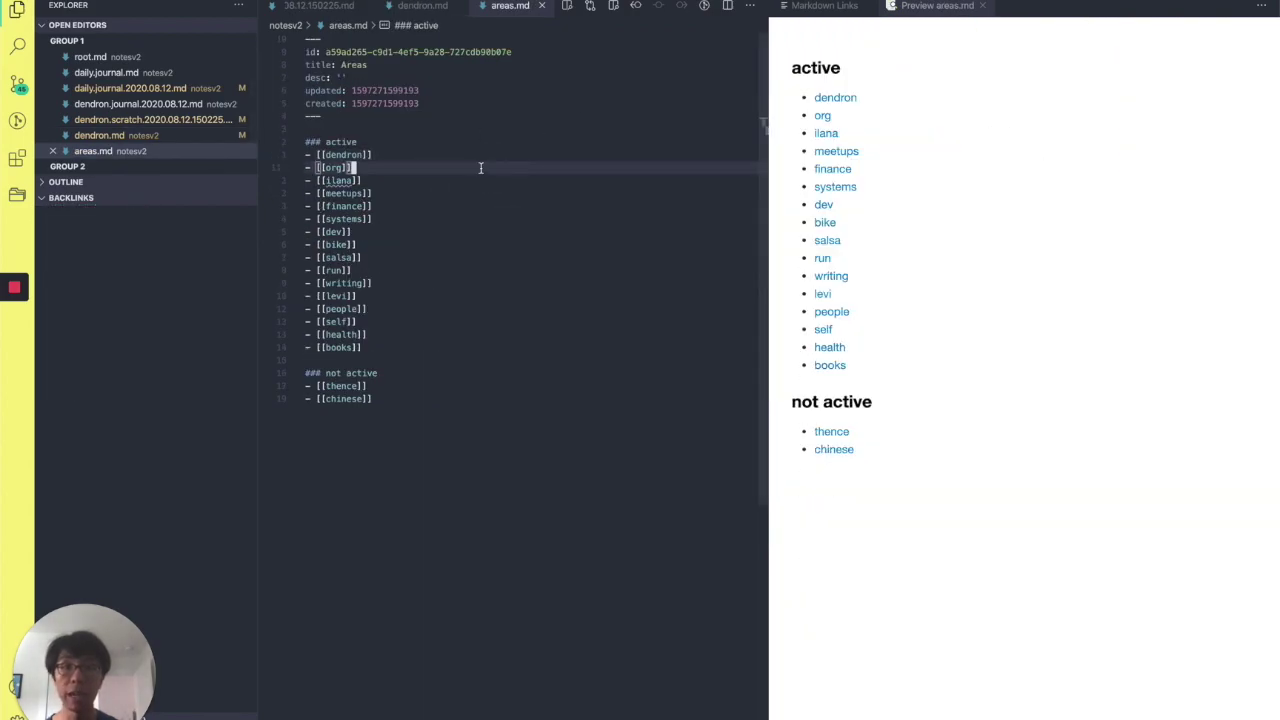
left_click(404, 143)
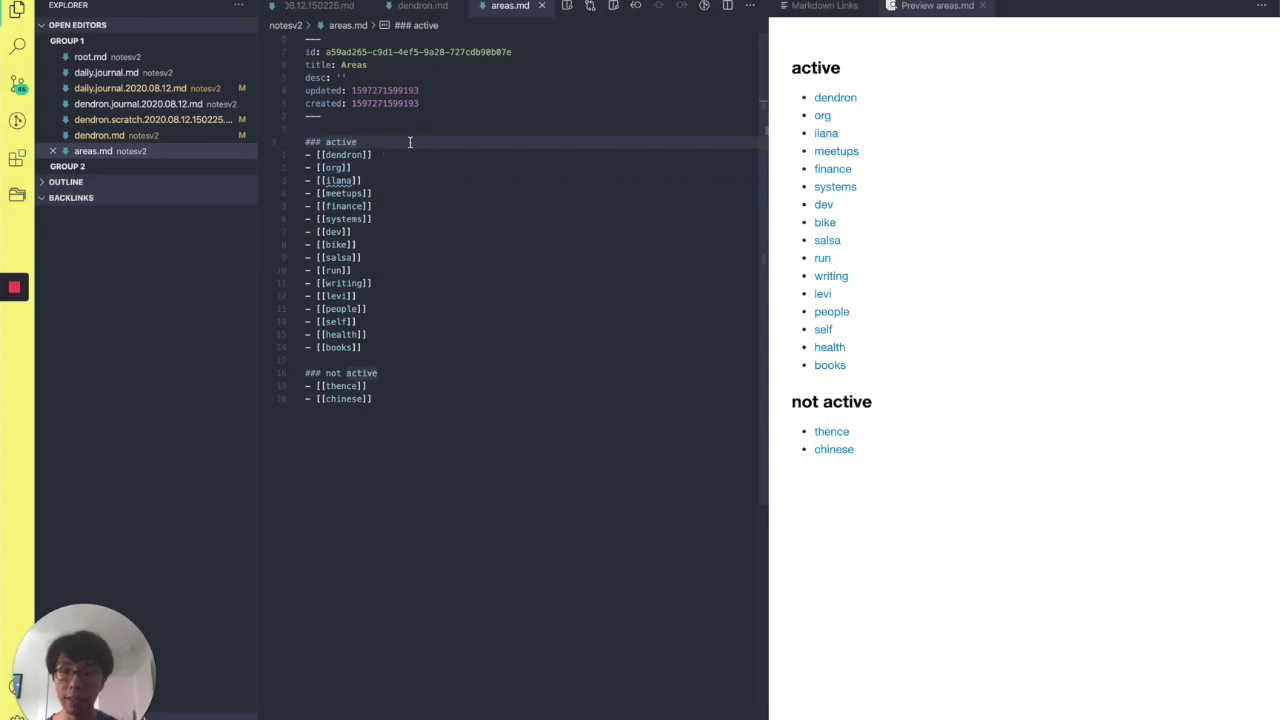
left_click_drag(920, 91, 945, 372)
left_click(521, 207)
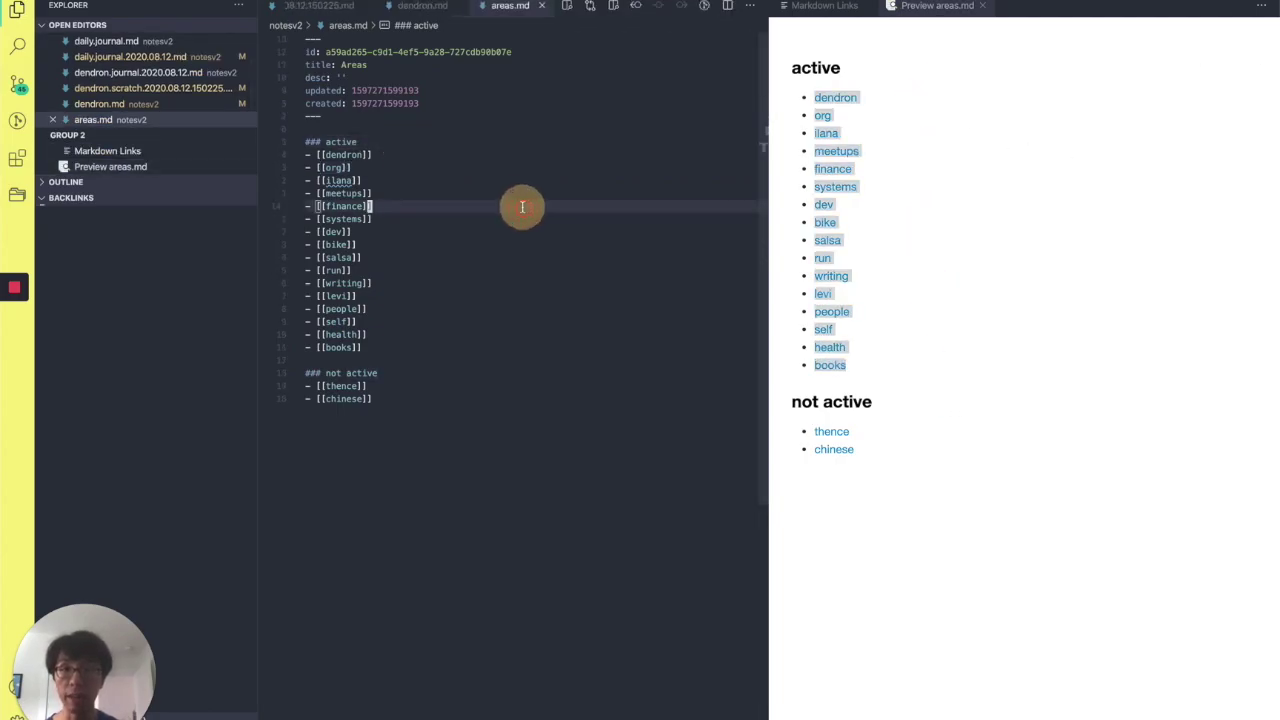
key("super+w")
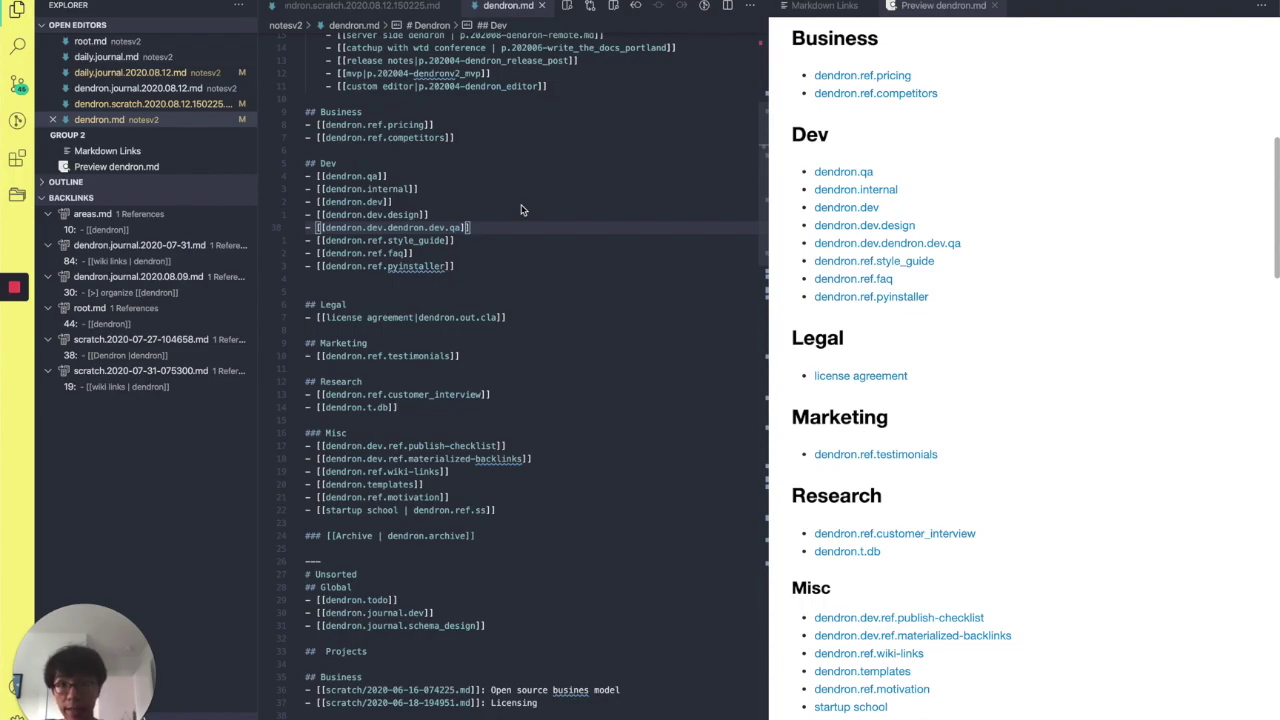
Look up the VS Code plugin hierarchy with p.vscode.plugin. and open the note p.vscode.plugin.debugger_for_chrome.
key("super+l")
type("p.")
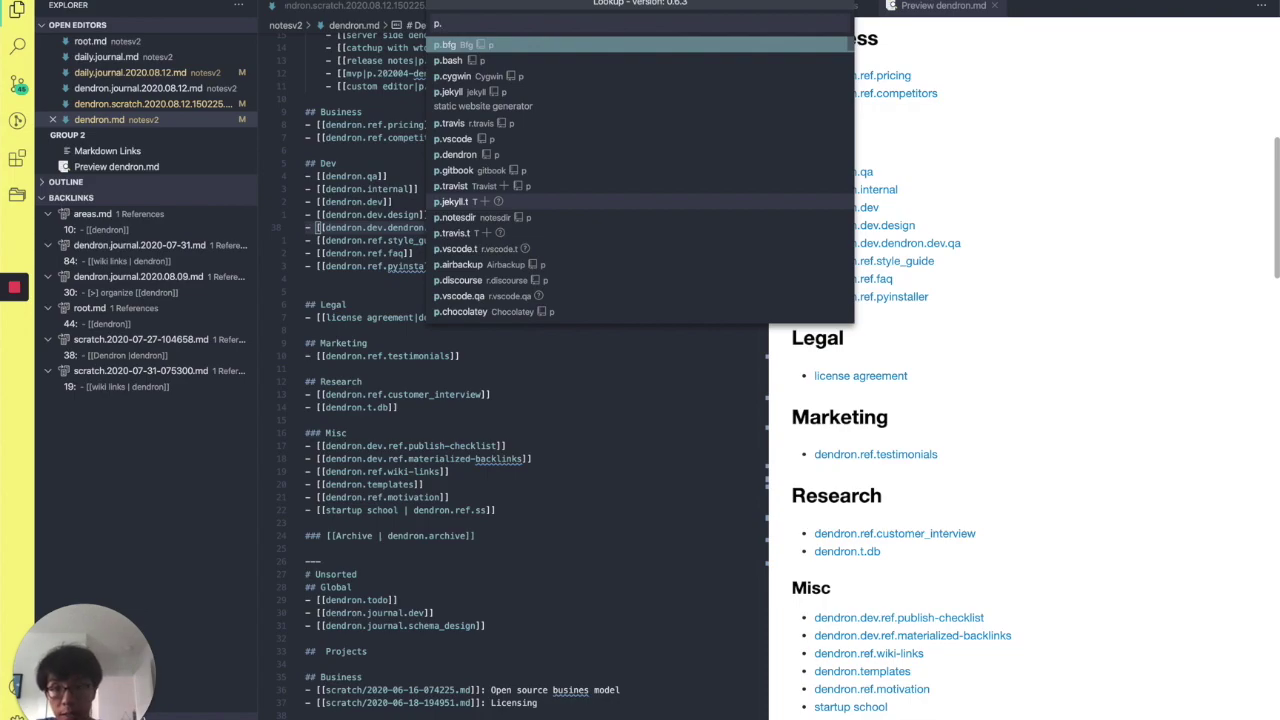
type("vs")
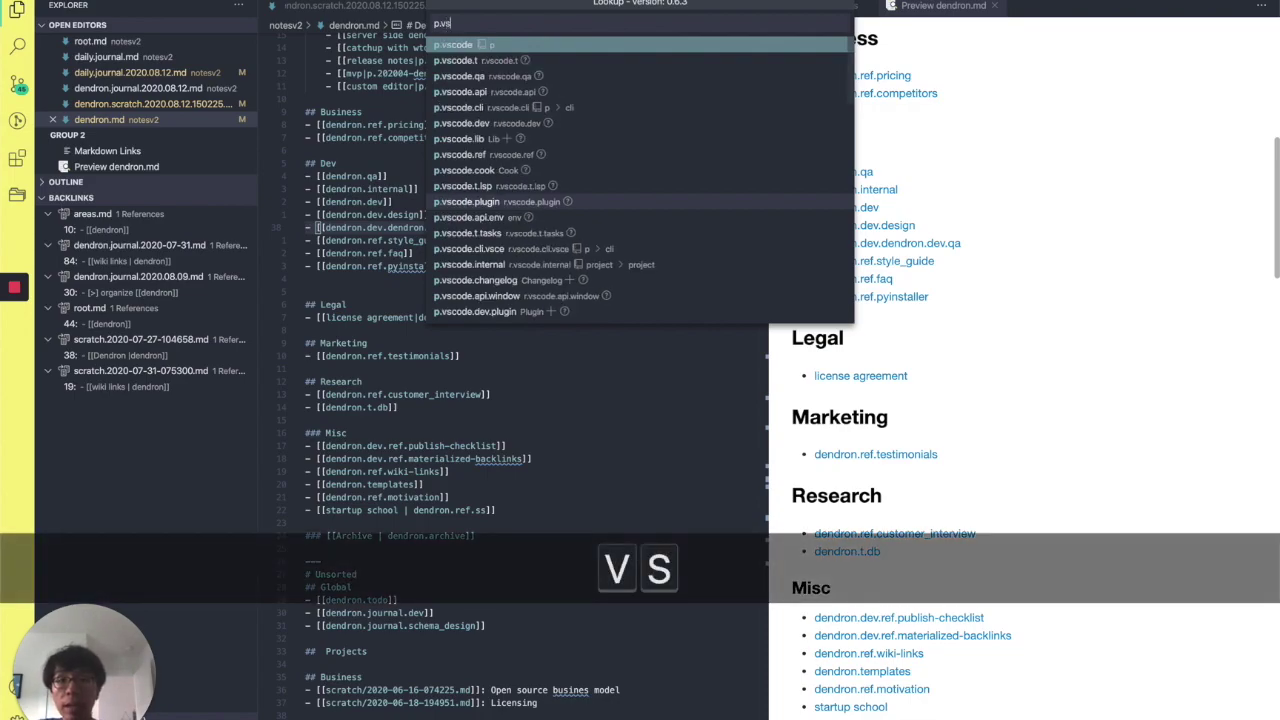
type("code")
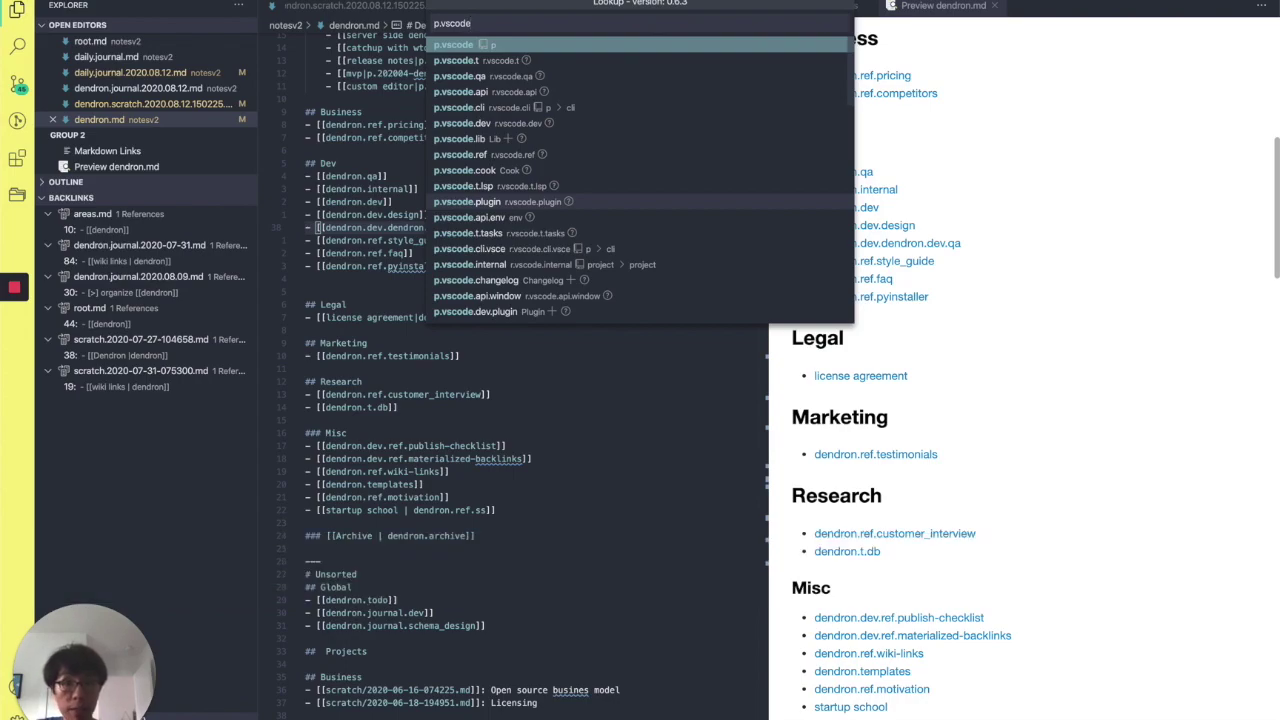
type(".")
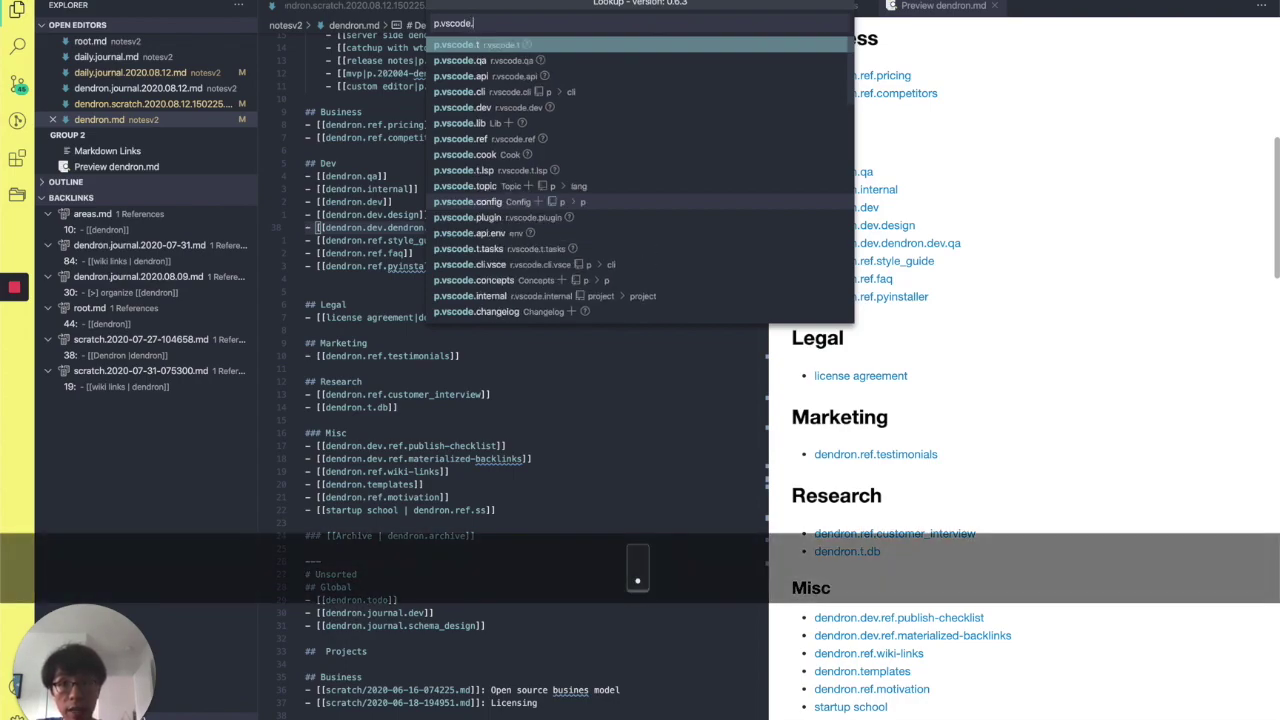
type("plugin")
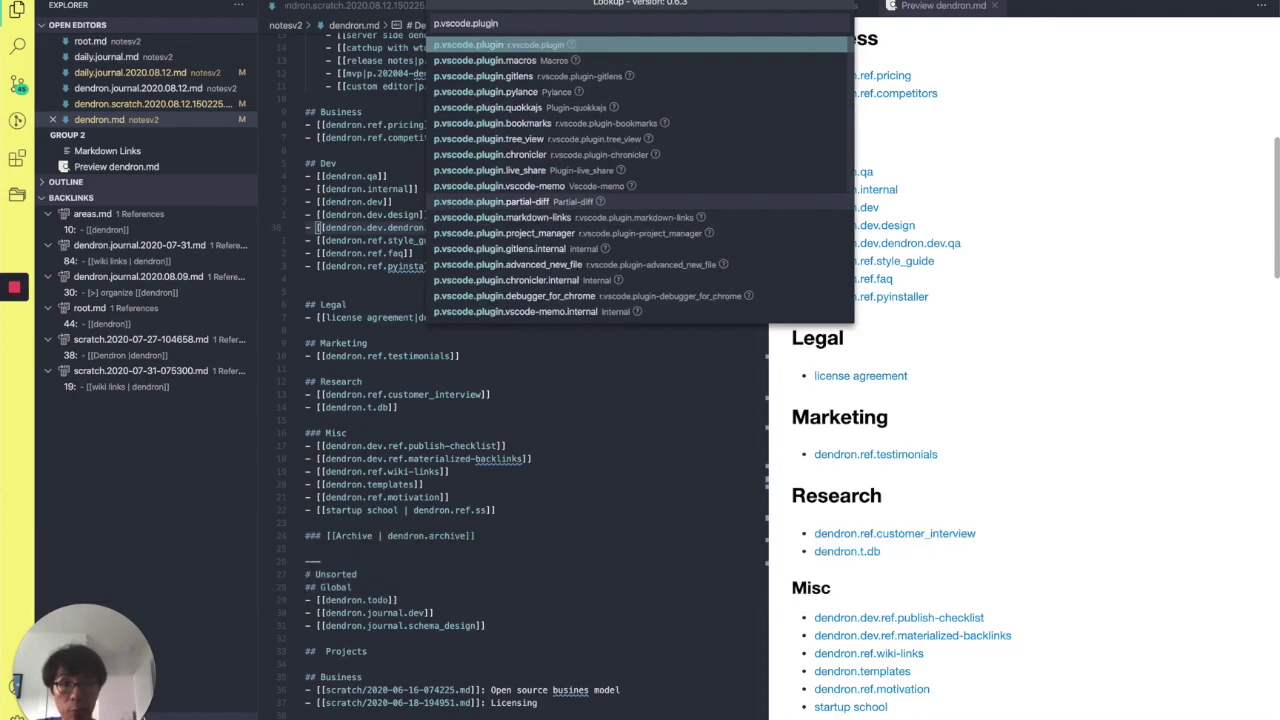
type(".")
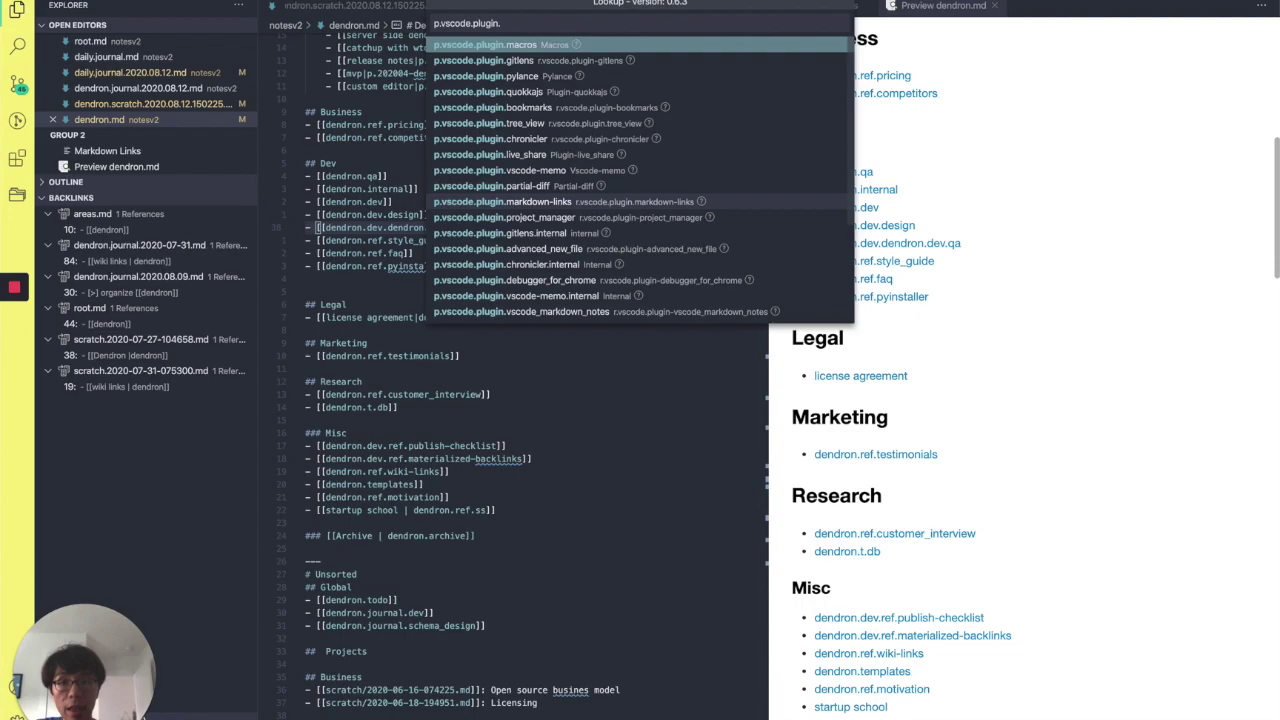
type("chrom")
key("Return")
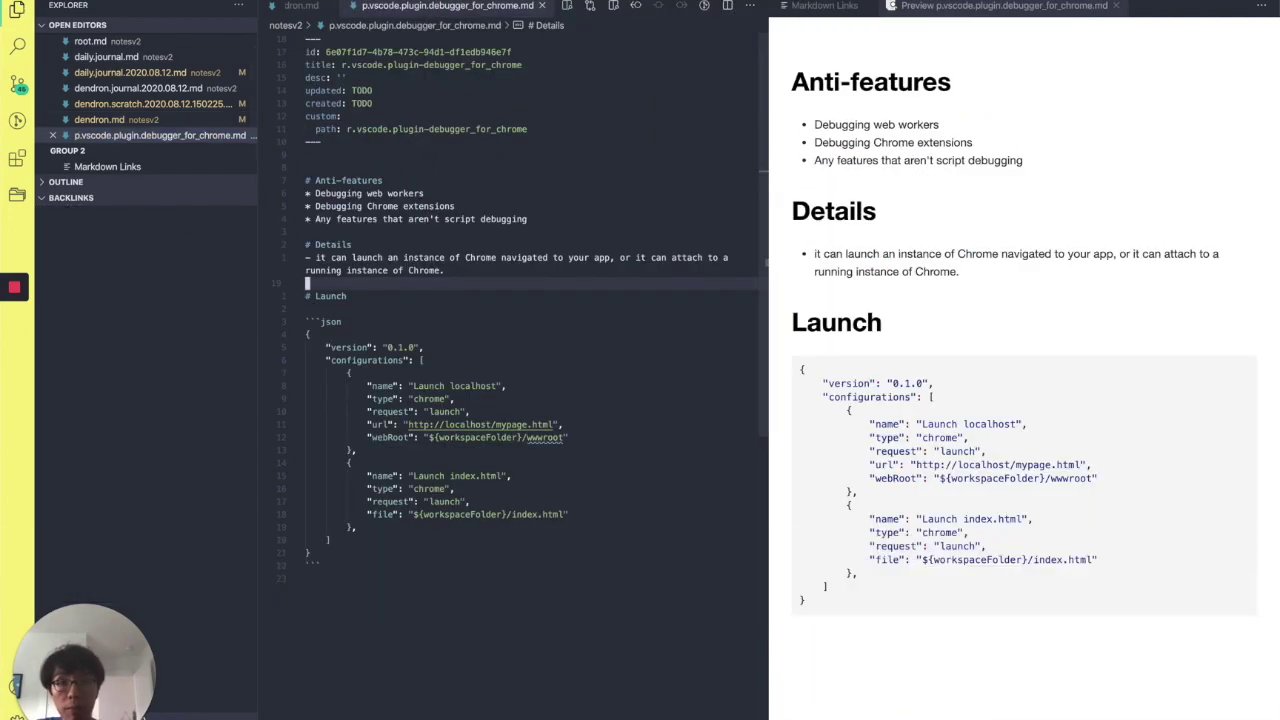
Change the note lookup to p.vscode.api and open the p.vscode.api.window note.
key("super")
key("super+l")
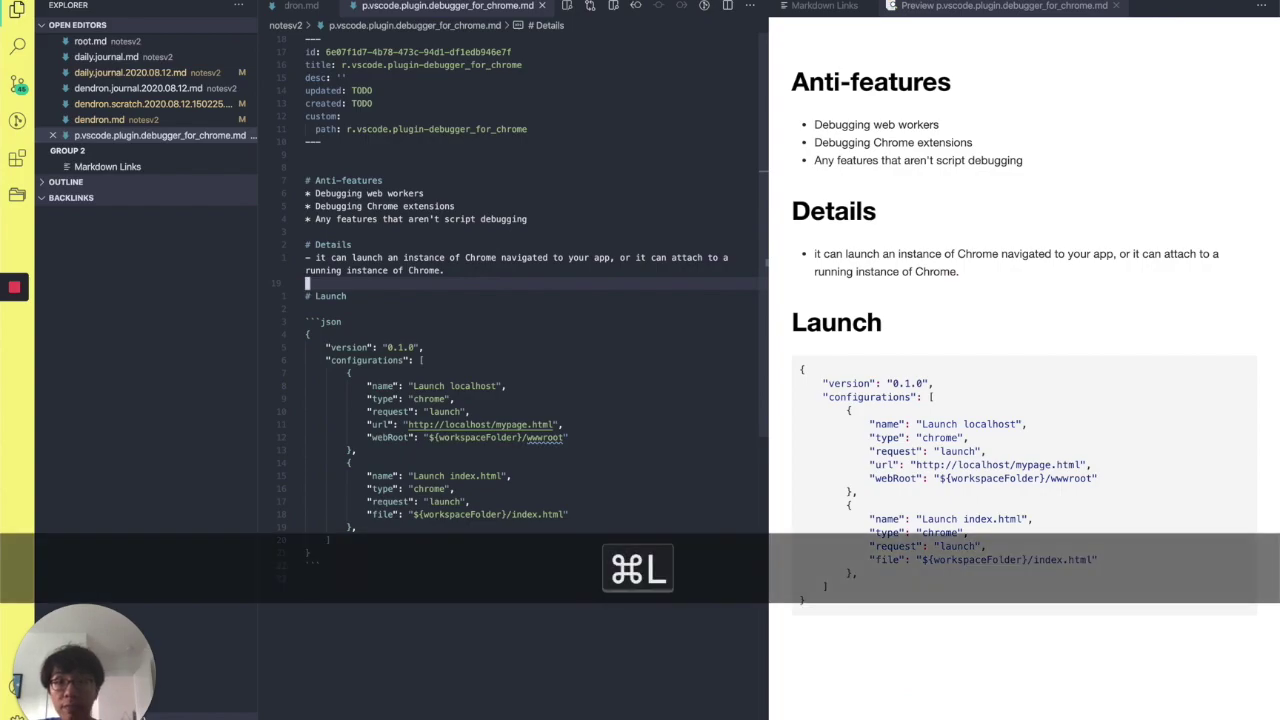
key("Right")
key("alt+BackSpace")
key("alt+BackSpace")
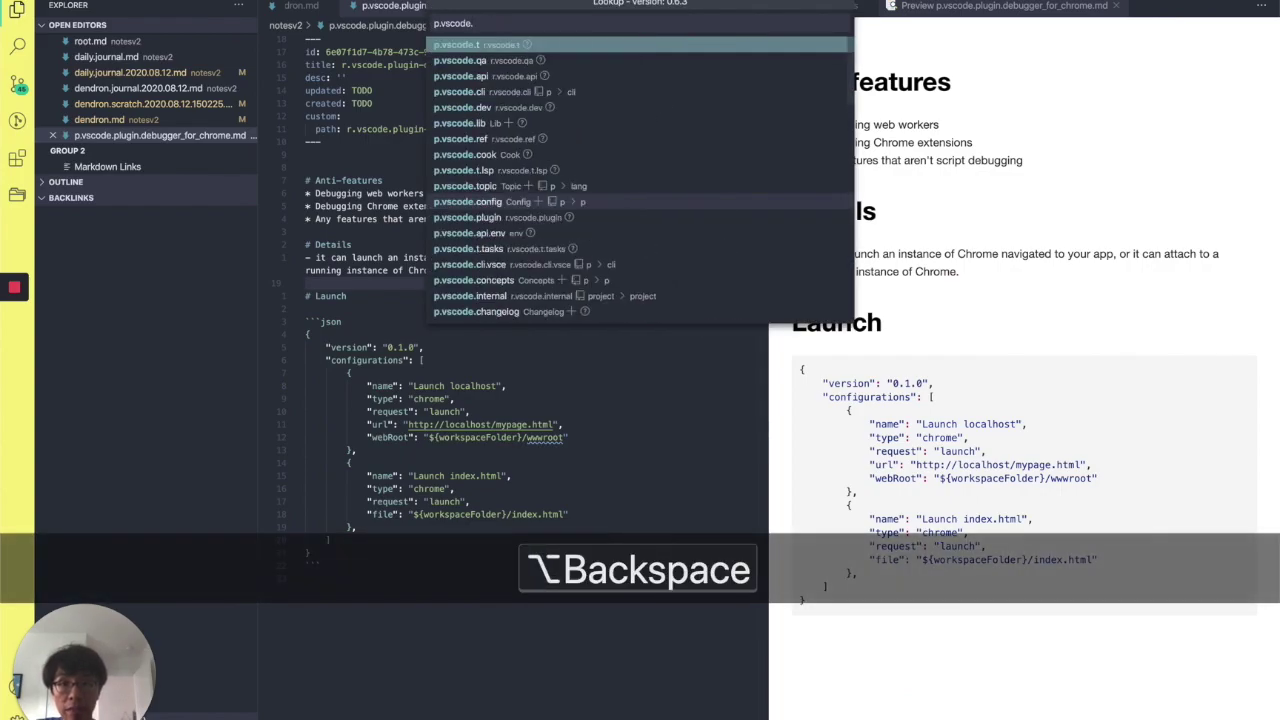
type("api")
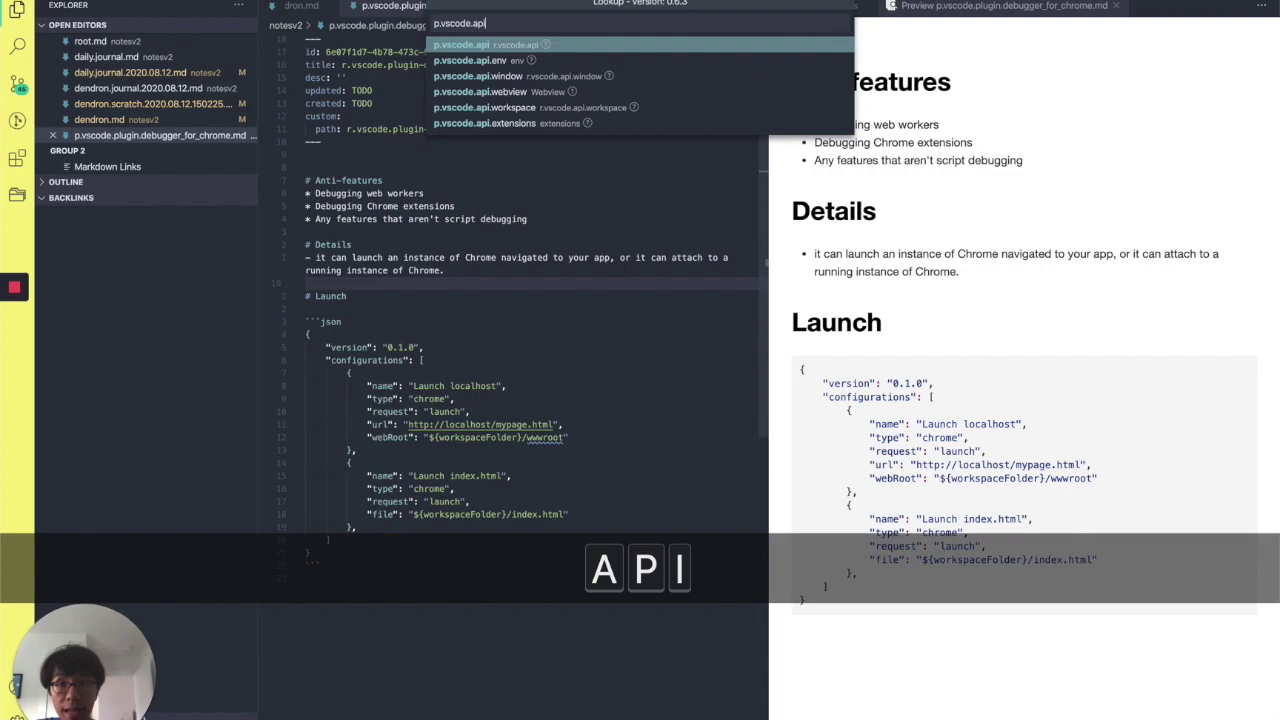
key("Down")
key("Down")
key("Return")
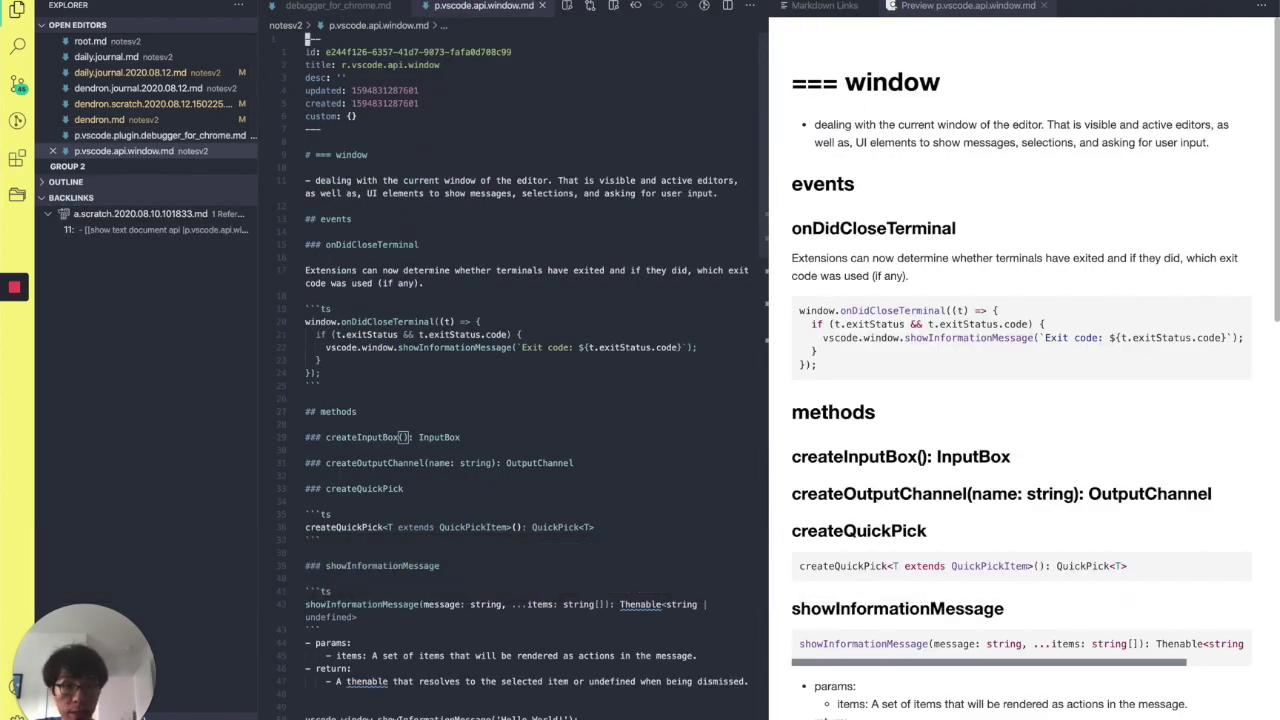
Change the note lookup to p.vscode.ref and open the p.vscode.ref.config note.
key("super+l")
key("Right")
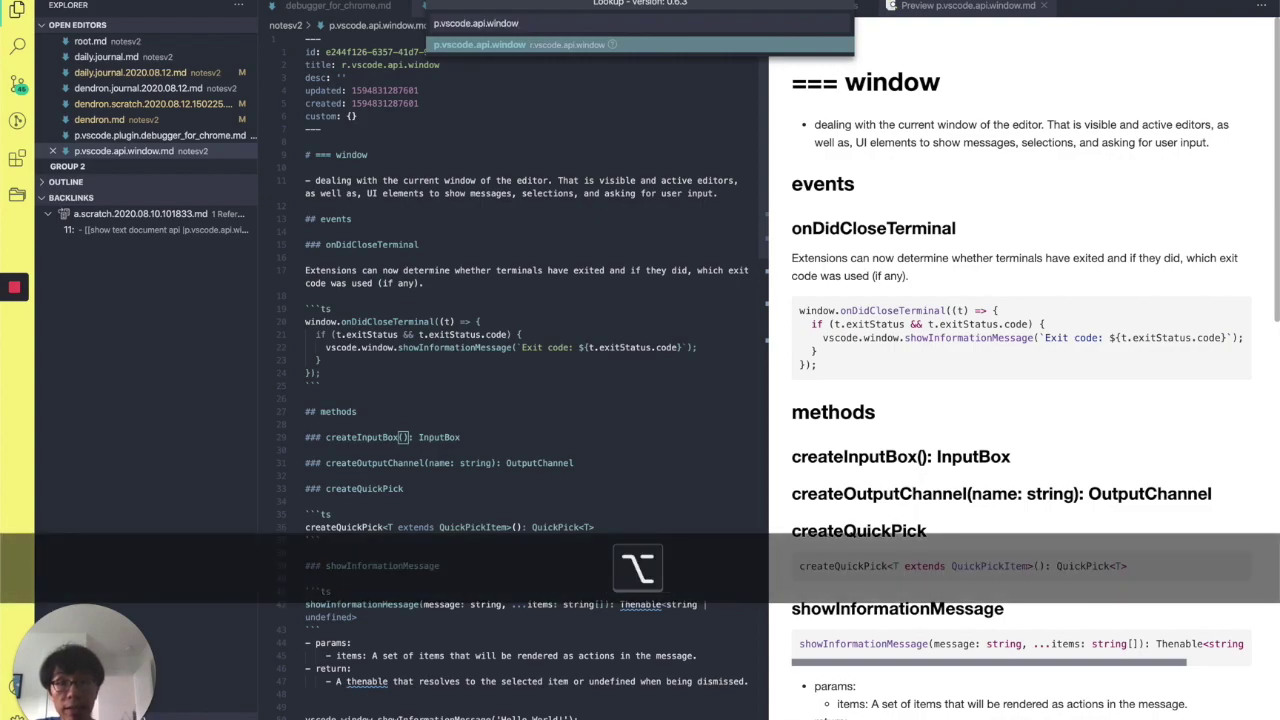
key("alt+BackSpace")
key("alt+BackSpace")
type("ref")
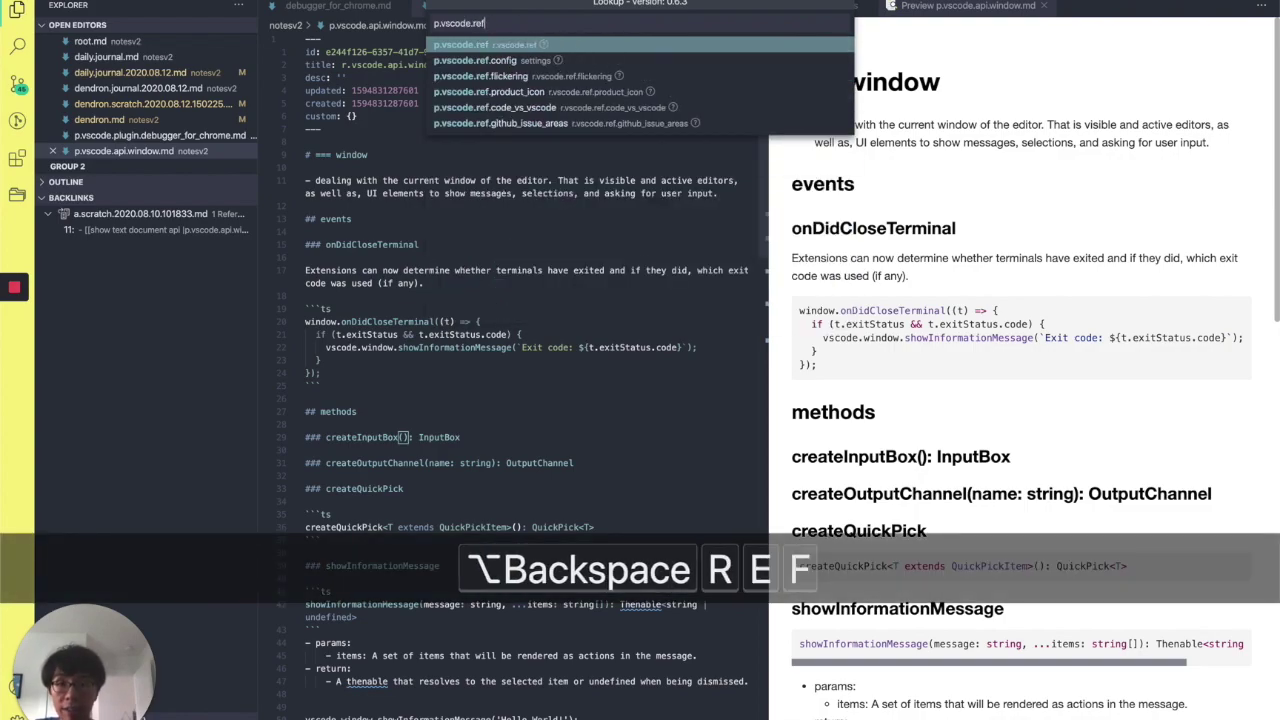
key("Down")
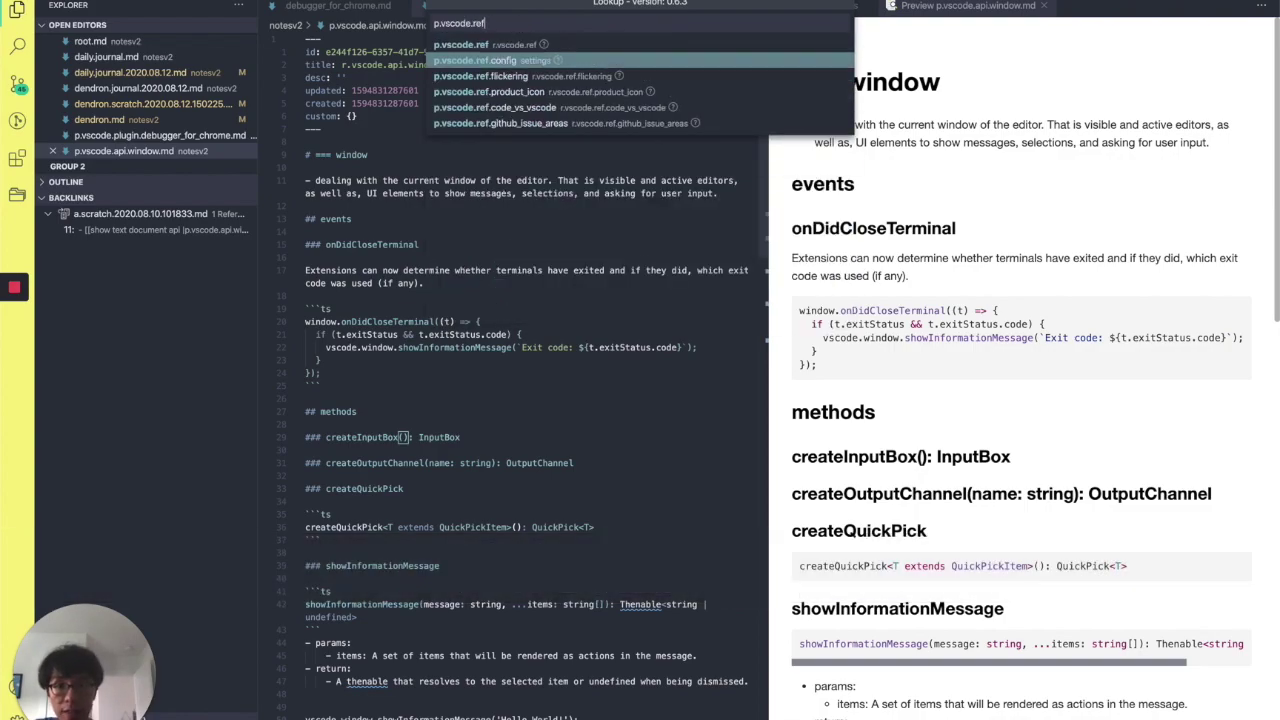
key("Return")
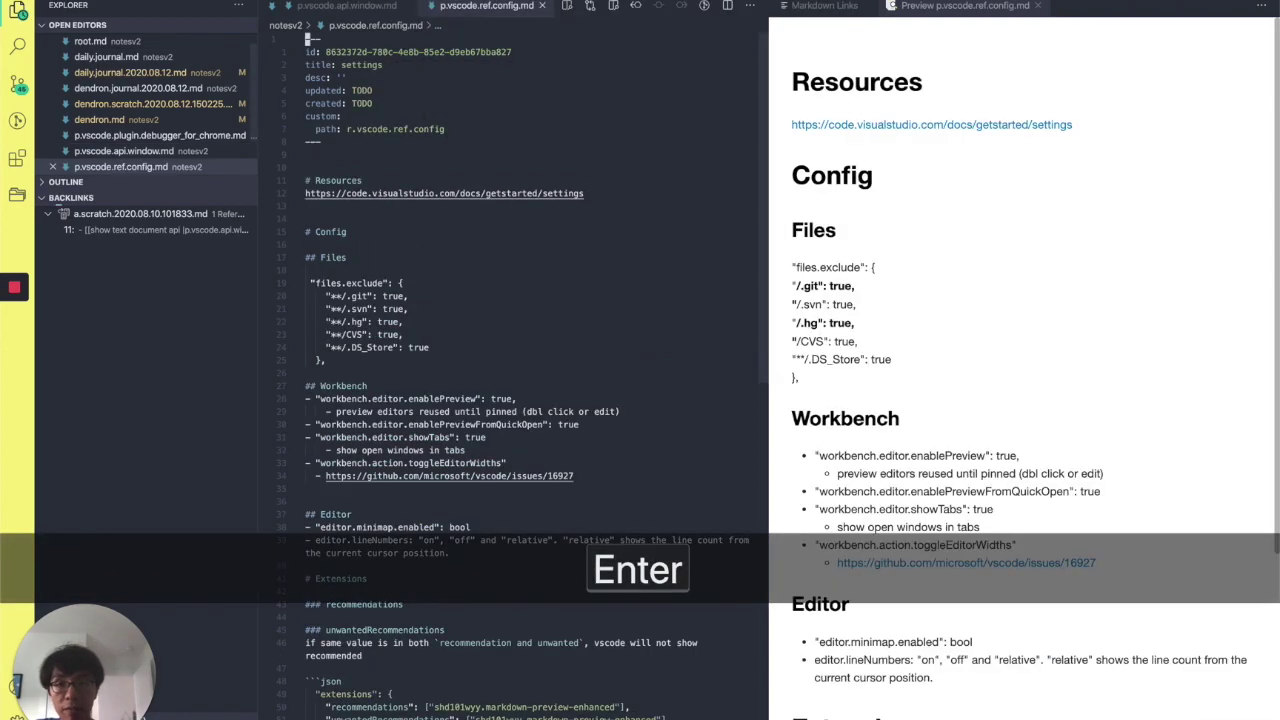
Look up plugin notes across all projects with the wildcard query p.*.plugin and open p.jekyll.plugin.seo.
key("super+l")
key("Right")
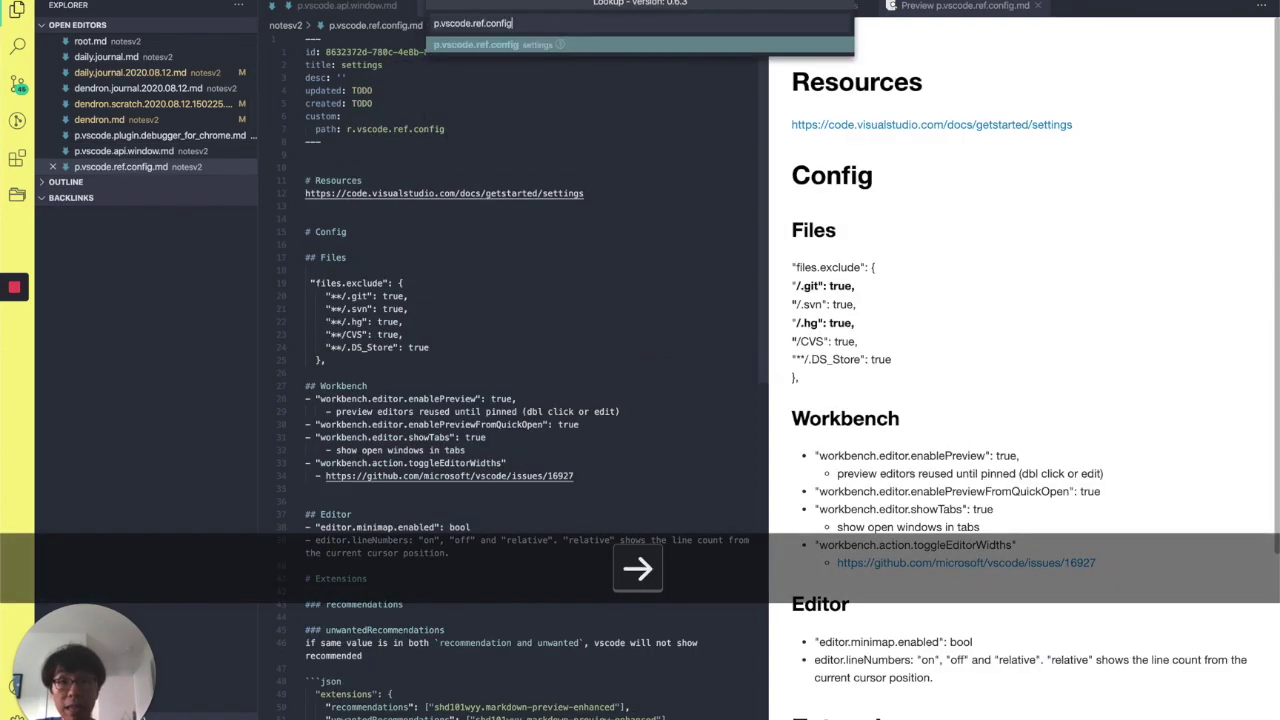
key("alt")
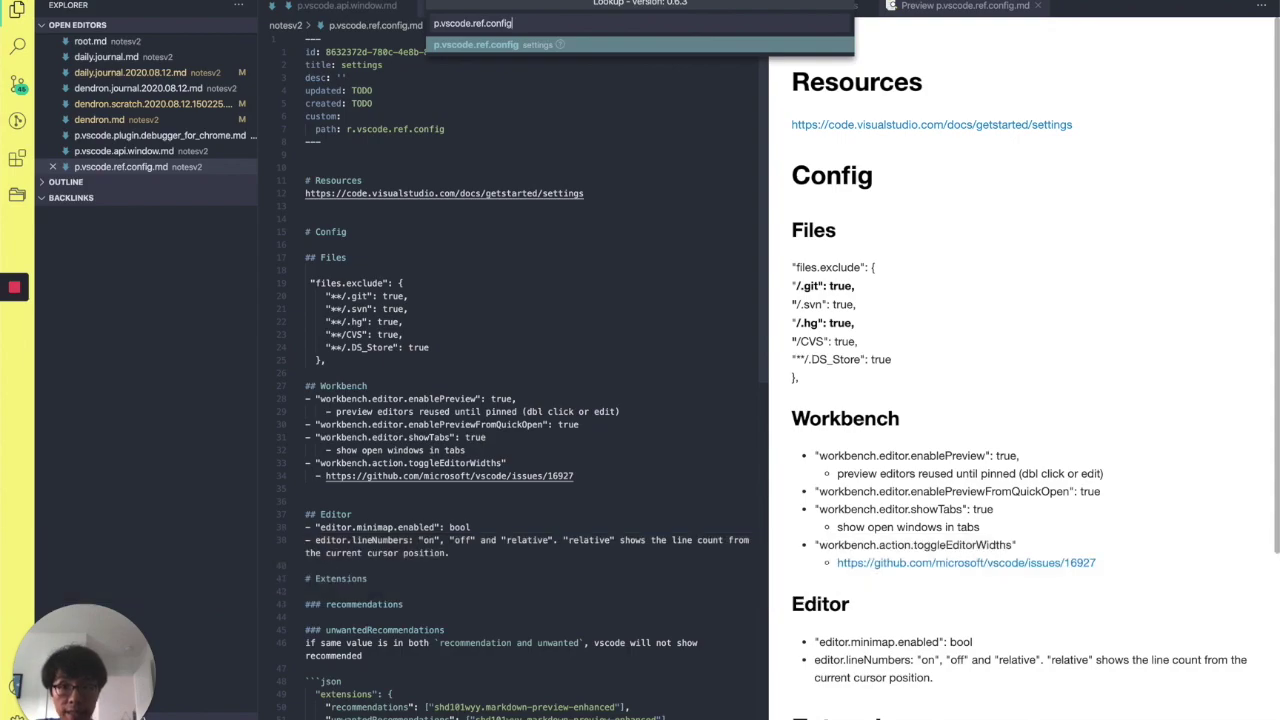
key("alt+BackSpace")
key("alt+BackSpace")
key("alt+BackSpace")
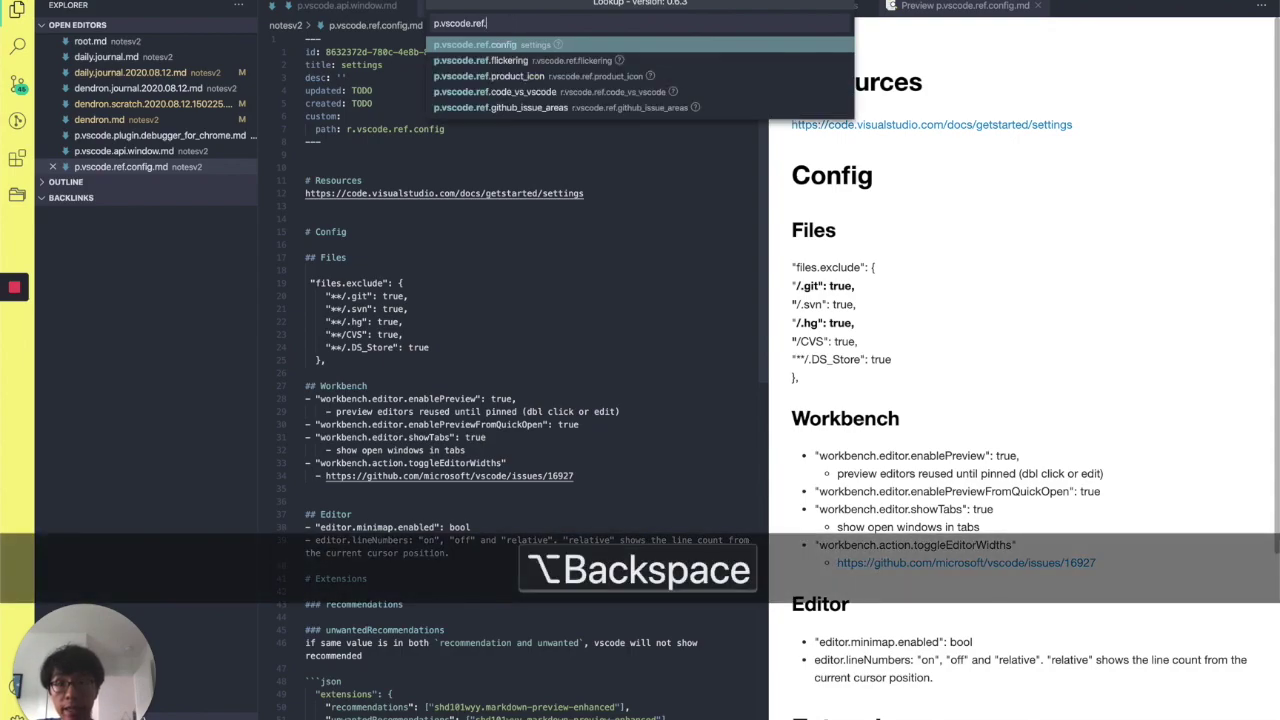
type("*")
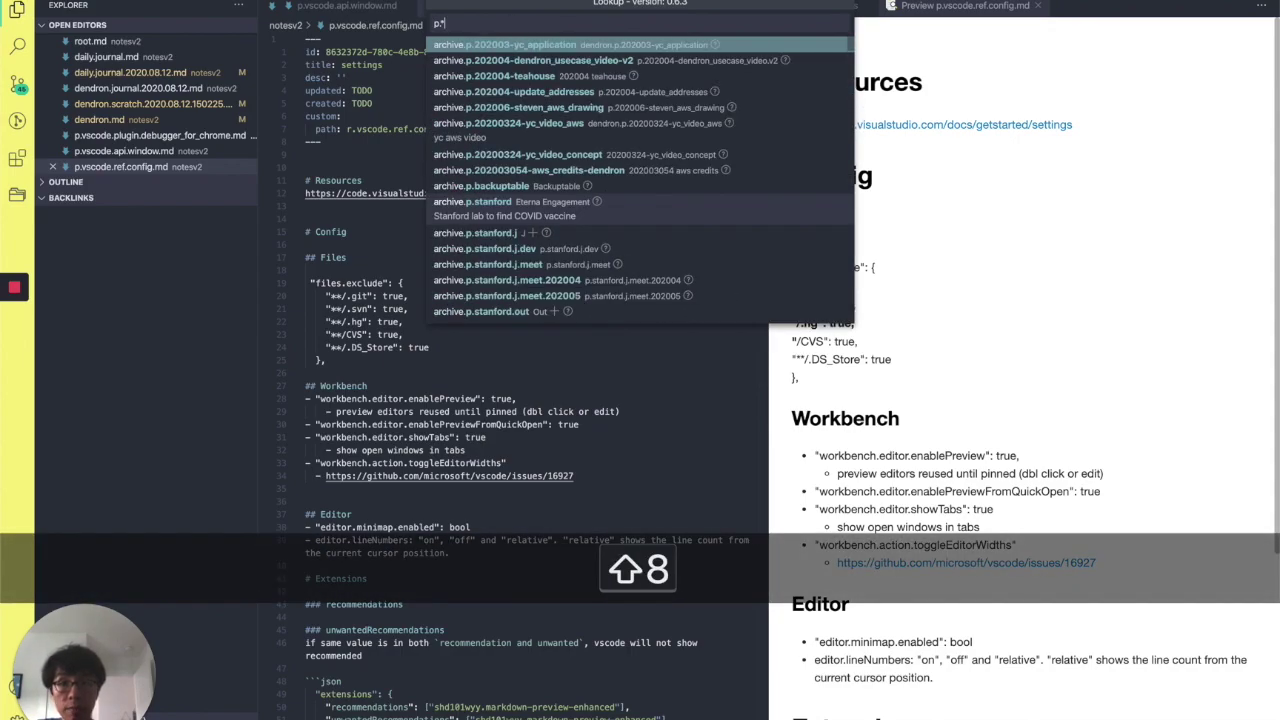
type(".plugin")
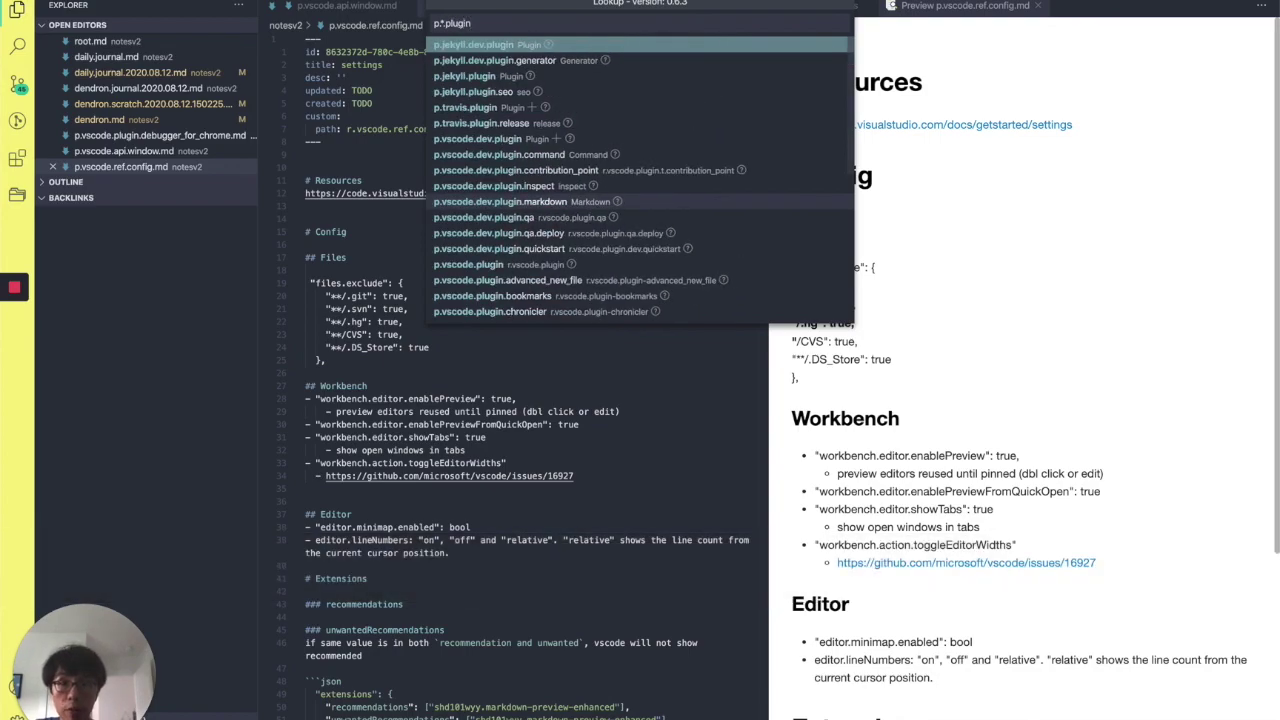
key("Down")
key("Down")
key("Down")
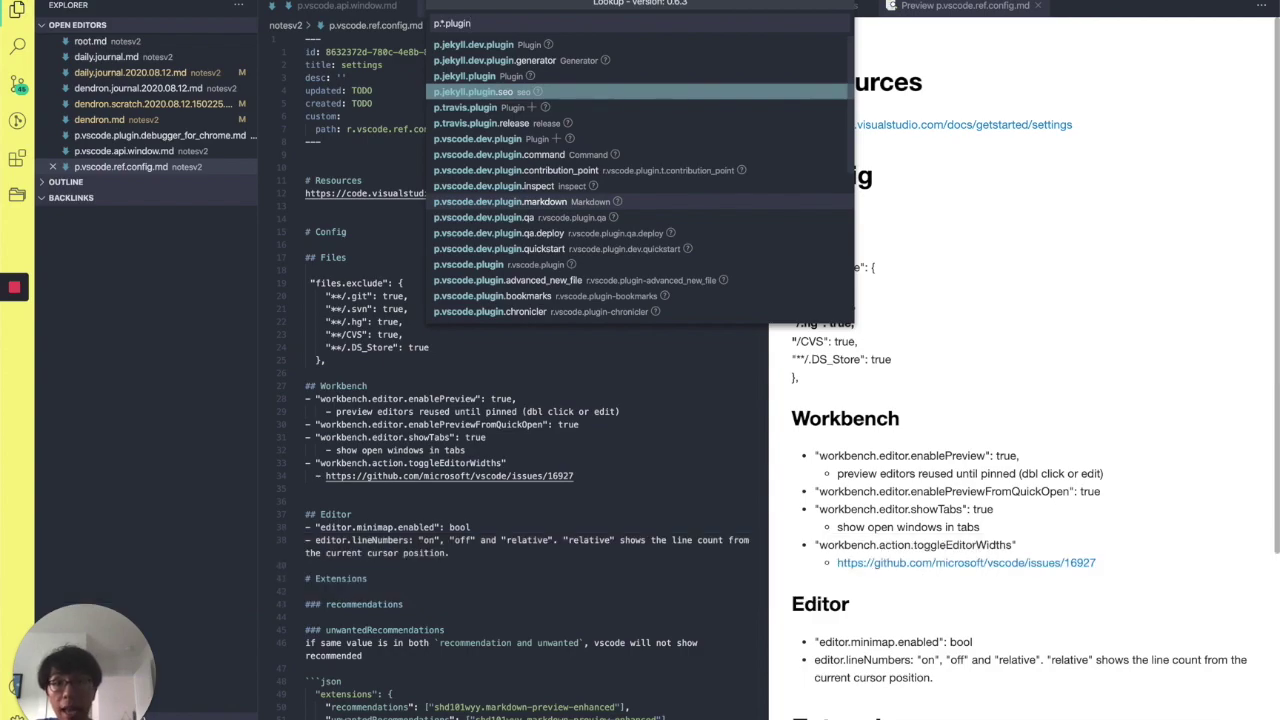
key("Return")
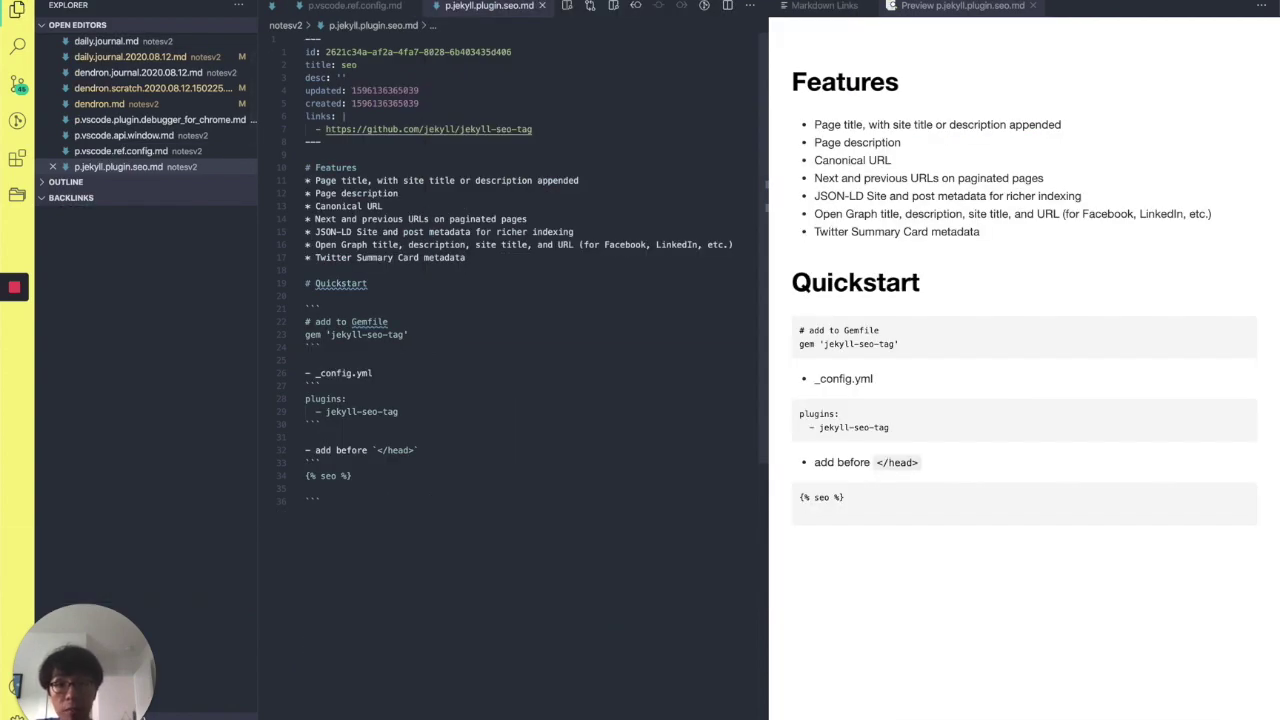
Look up reference notes across all projects with the wildcard query p.*.ref, and dismiss the lookup without opening a note.
key("super")
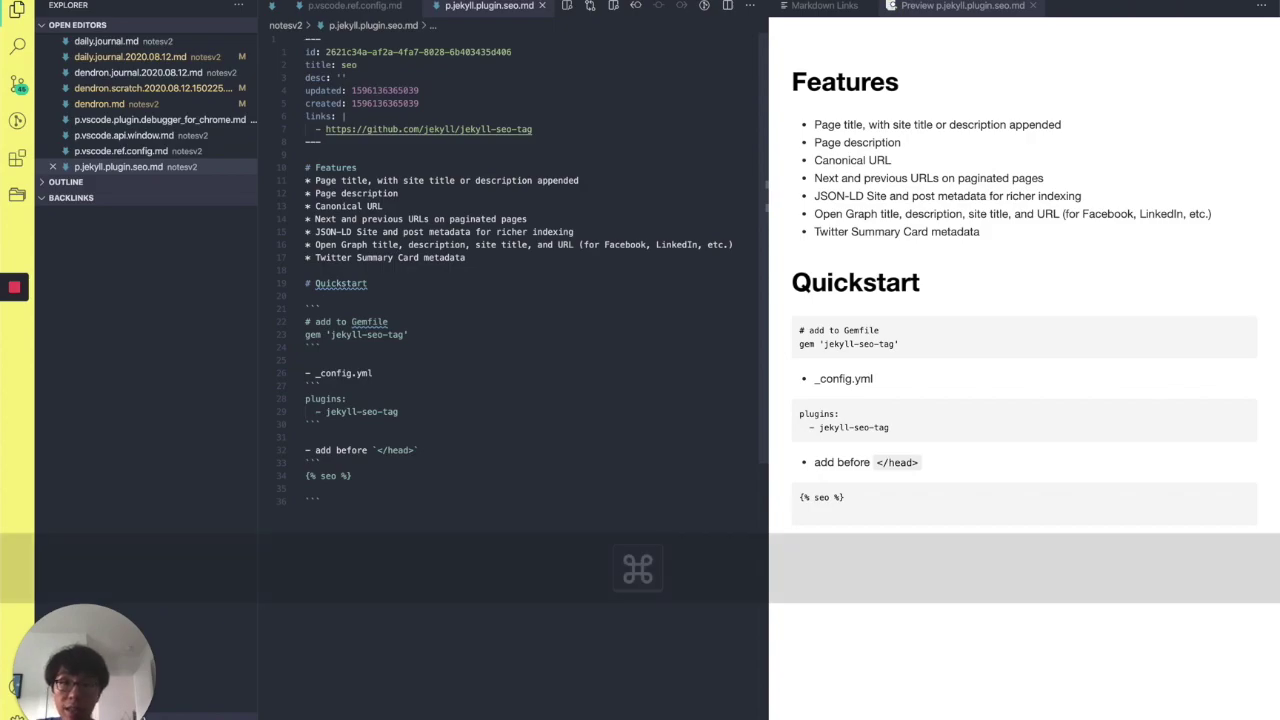
key("super+l")
key("alt+BackSpace")
key("alt+BackSpace")
key("alt+BackSpace")
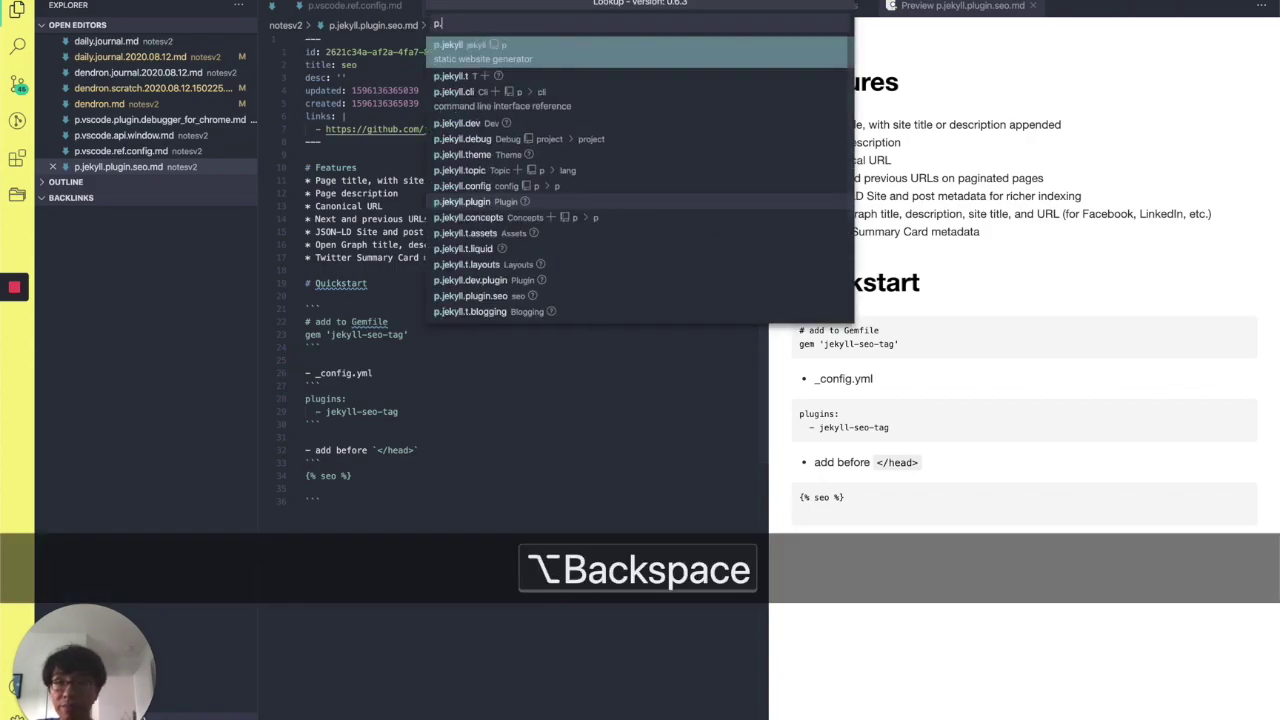
type("*.ref")
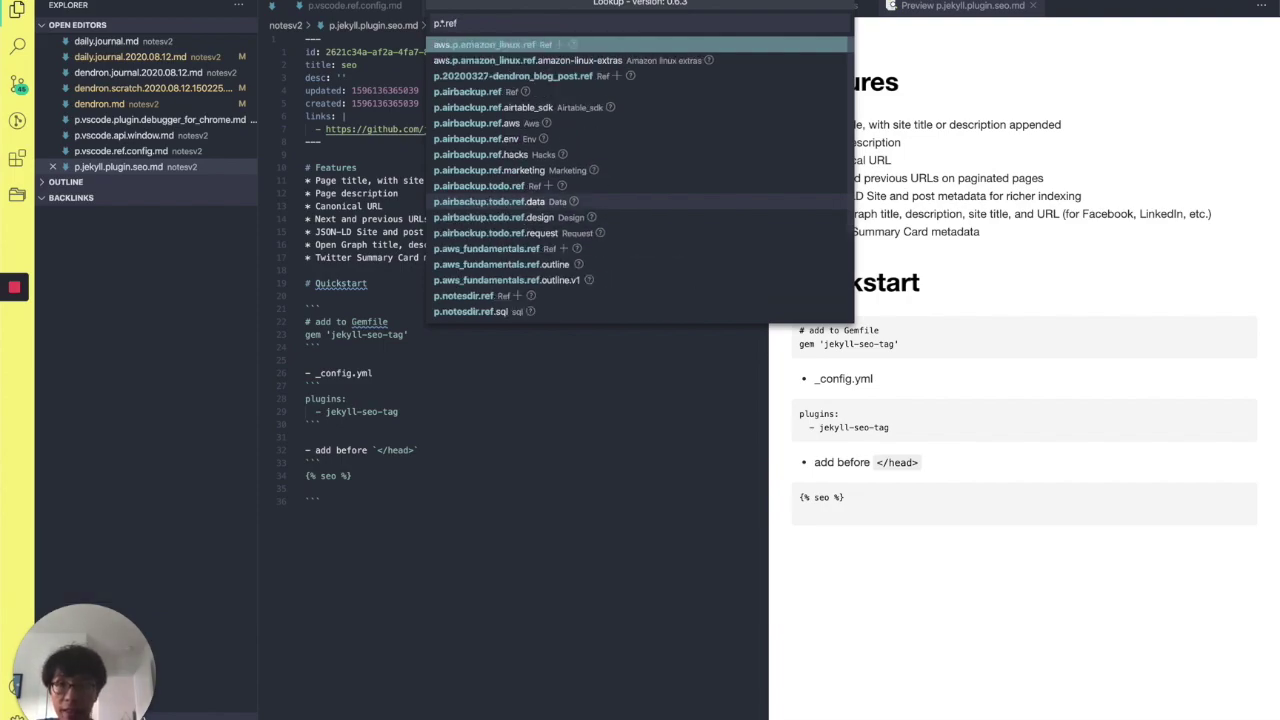
key("Escape")
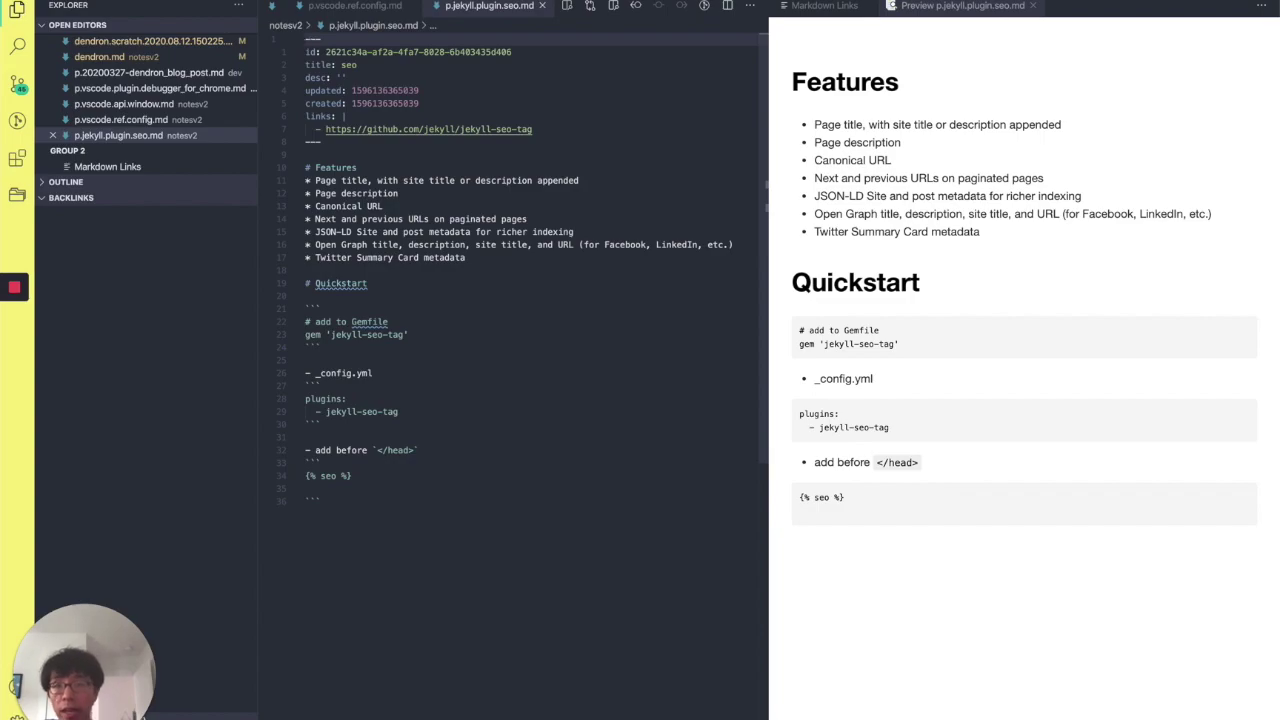
Start a Dendron Refactor Hierarchy with p.jekyll as the match text.
key("shift+super+p")
type("refac")
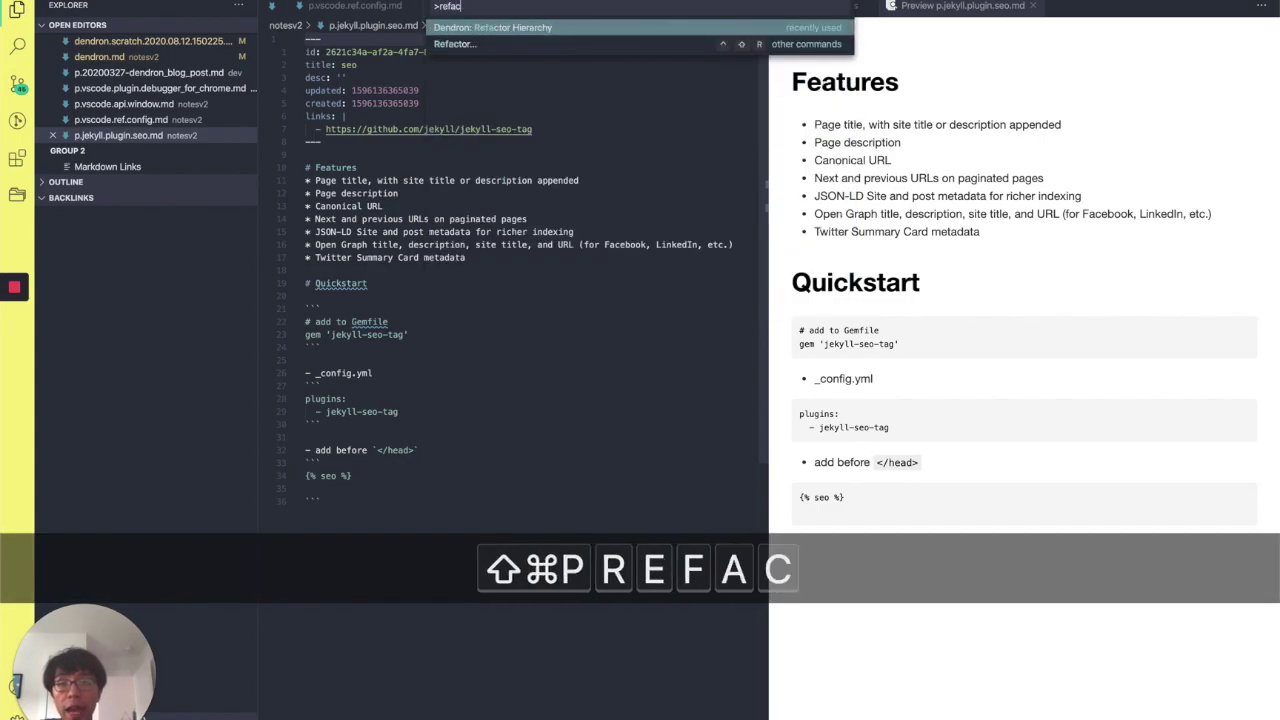
key("Return")
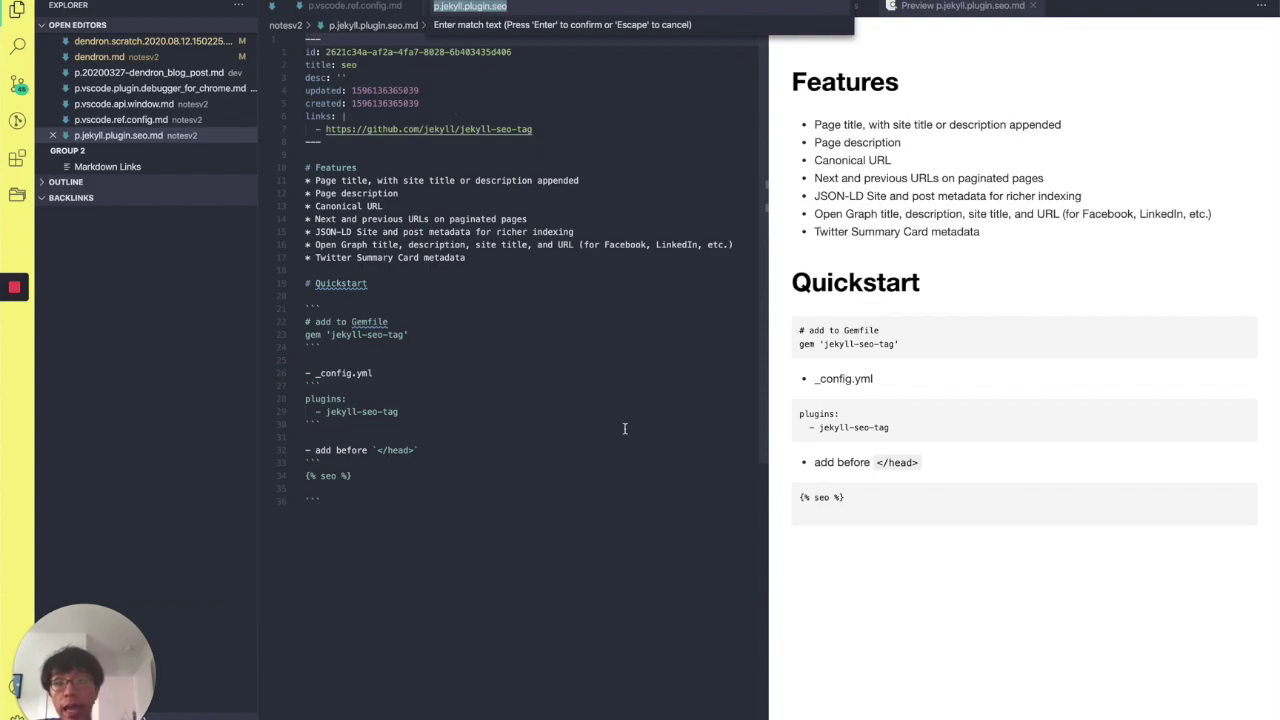
left_click(540, 7)
key("alt+BackSpace")
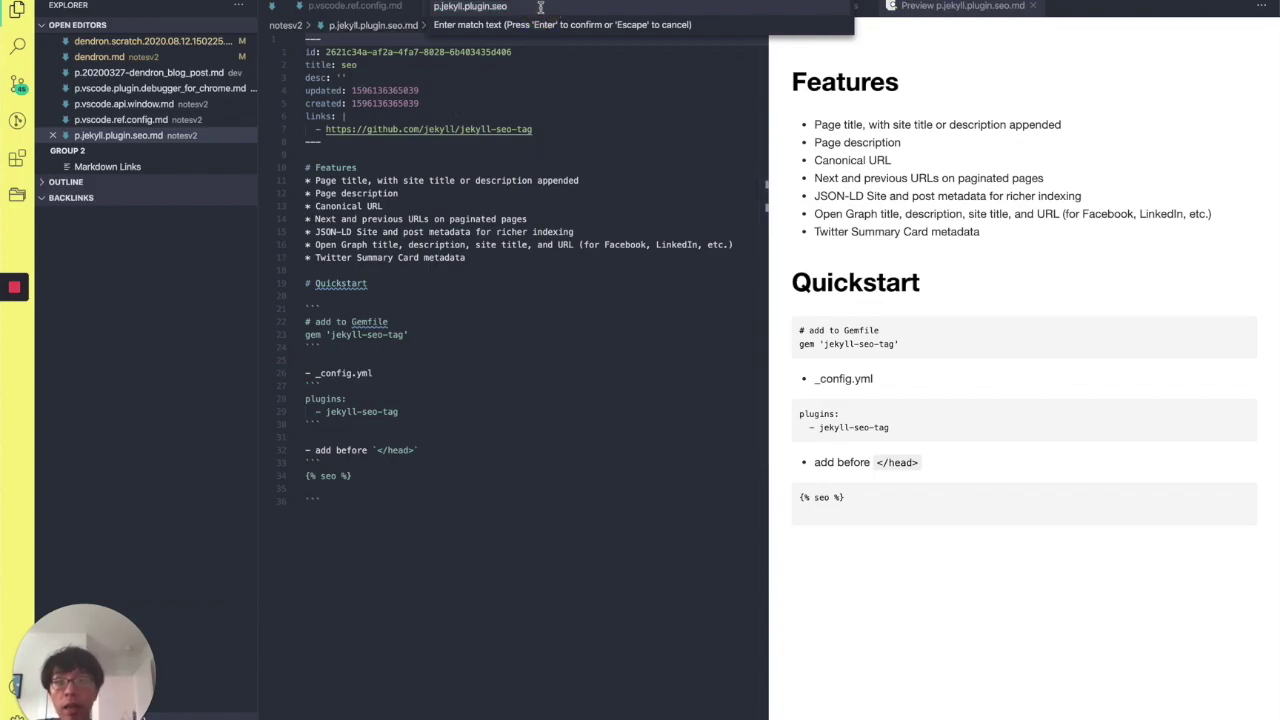
key("alt+BackSpace")
key("BackSpace")
key("super+c")
key("Return")
Preview the hierarchy rename with the replacement prefix pro.jekyll, cancel it, and close the preview to return to the p.jekyll.plugin.seo note.
type("pro.jekyll")
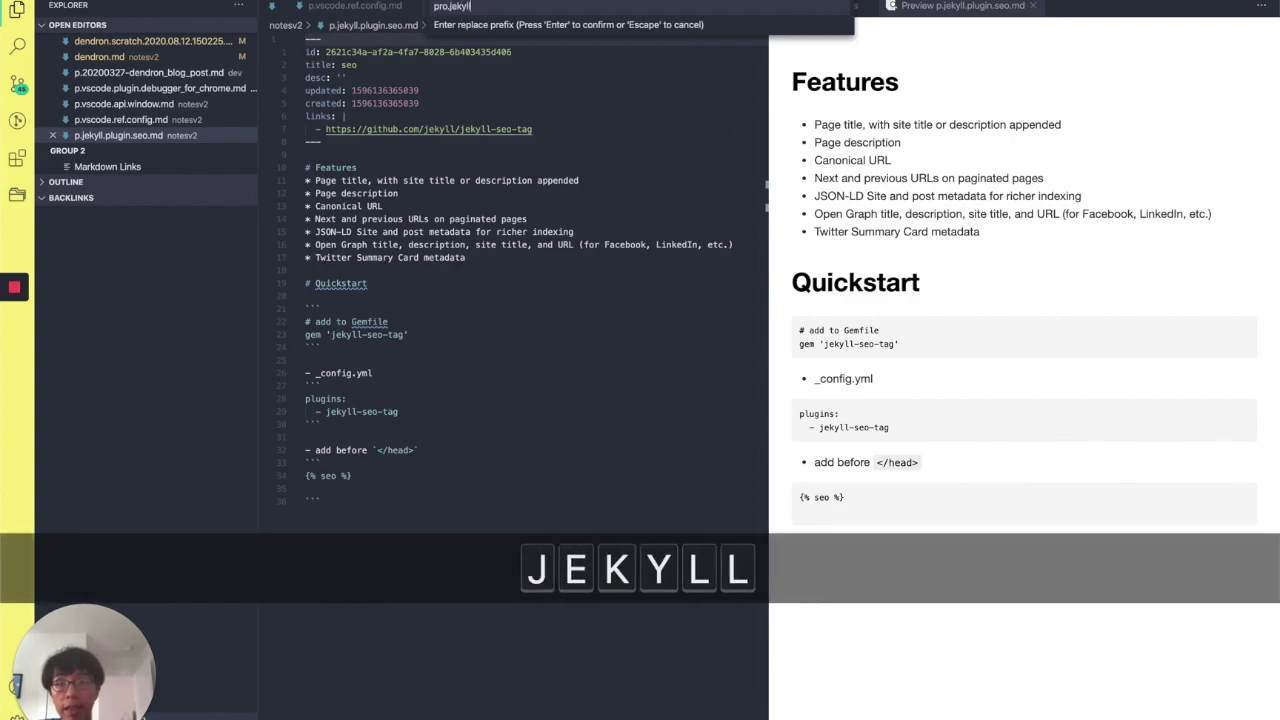
key("Return")
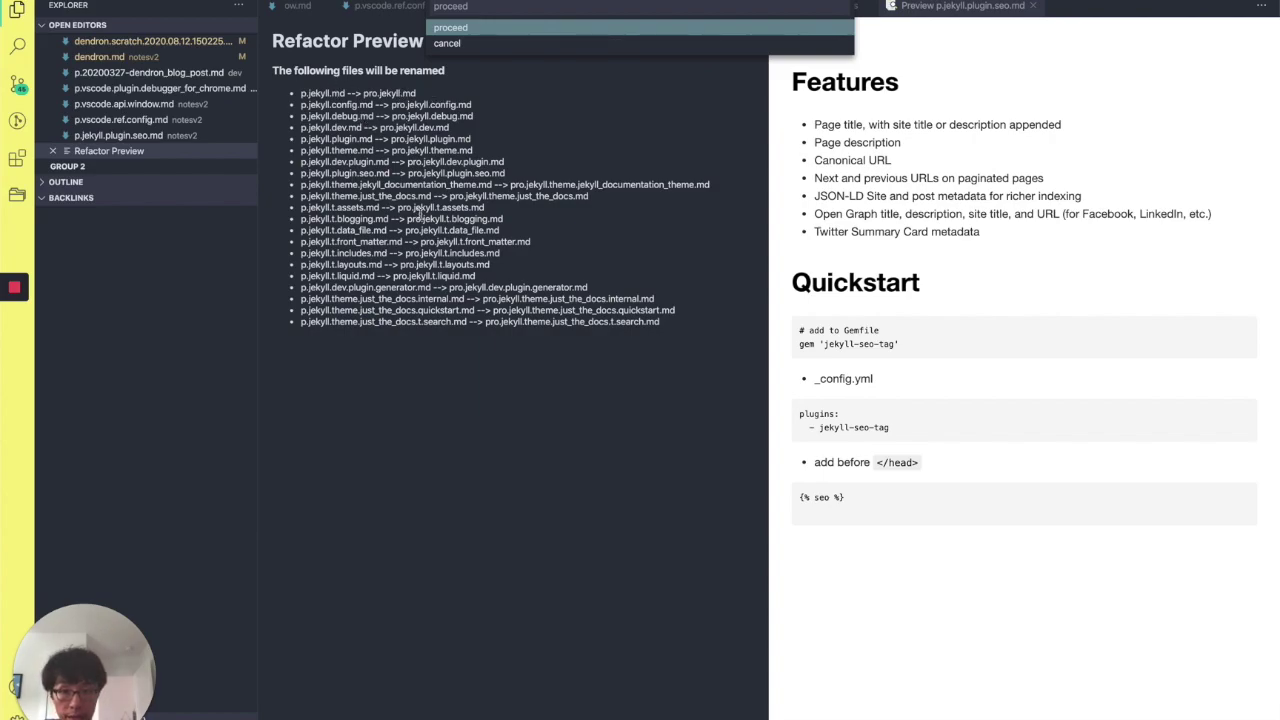
left_click(463, 45)
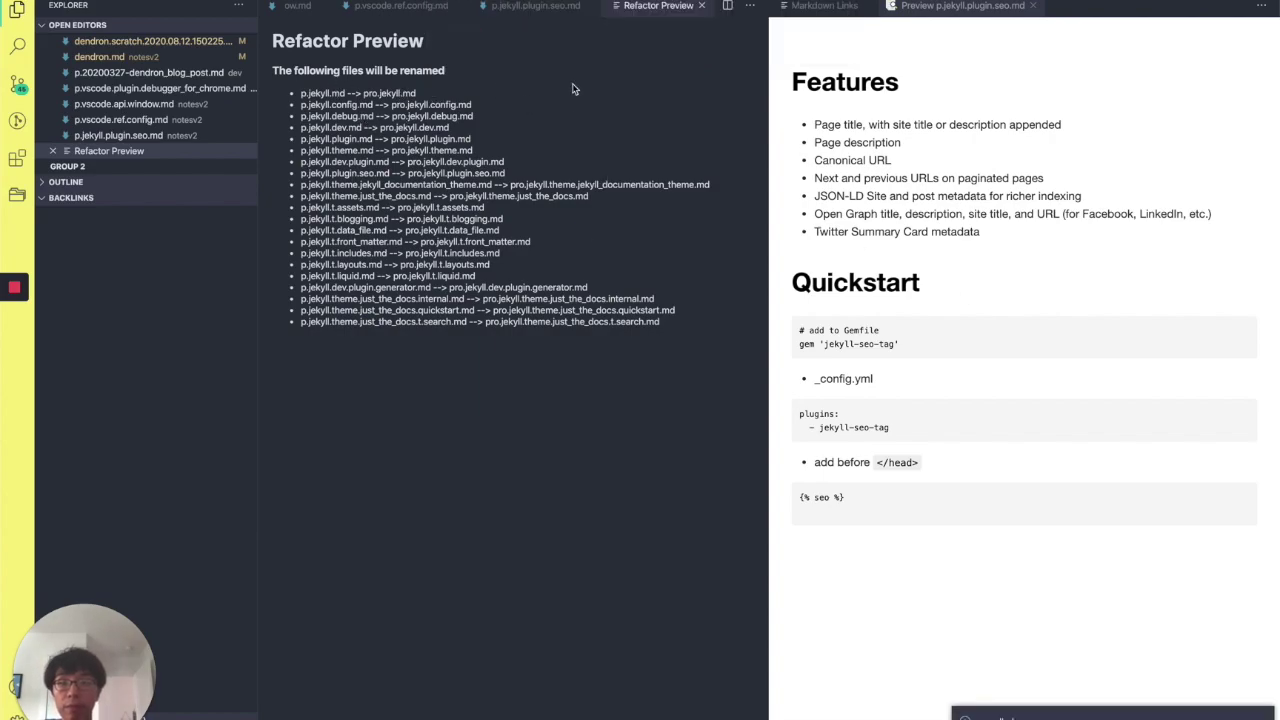
left_click(701, 6)
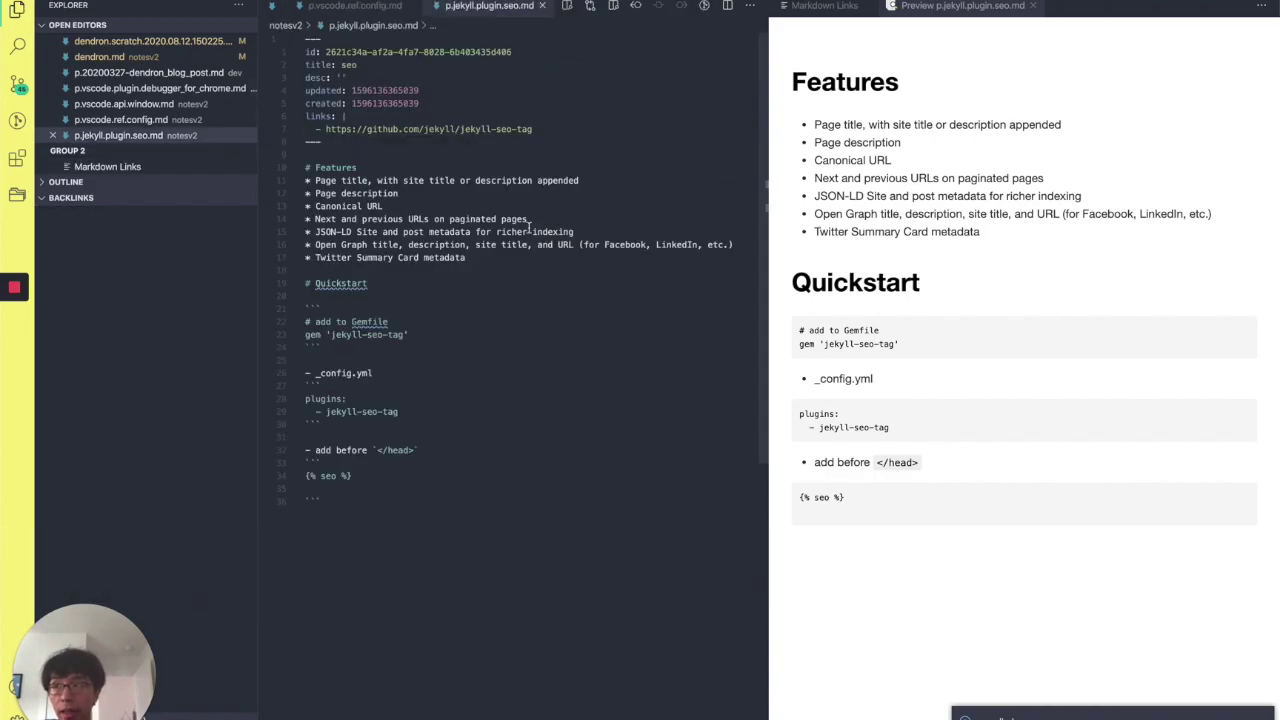
left_click(602, 170)
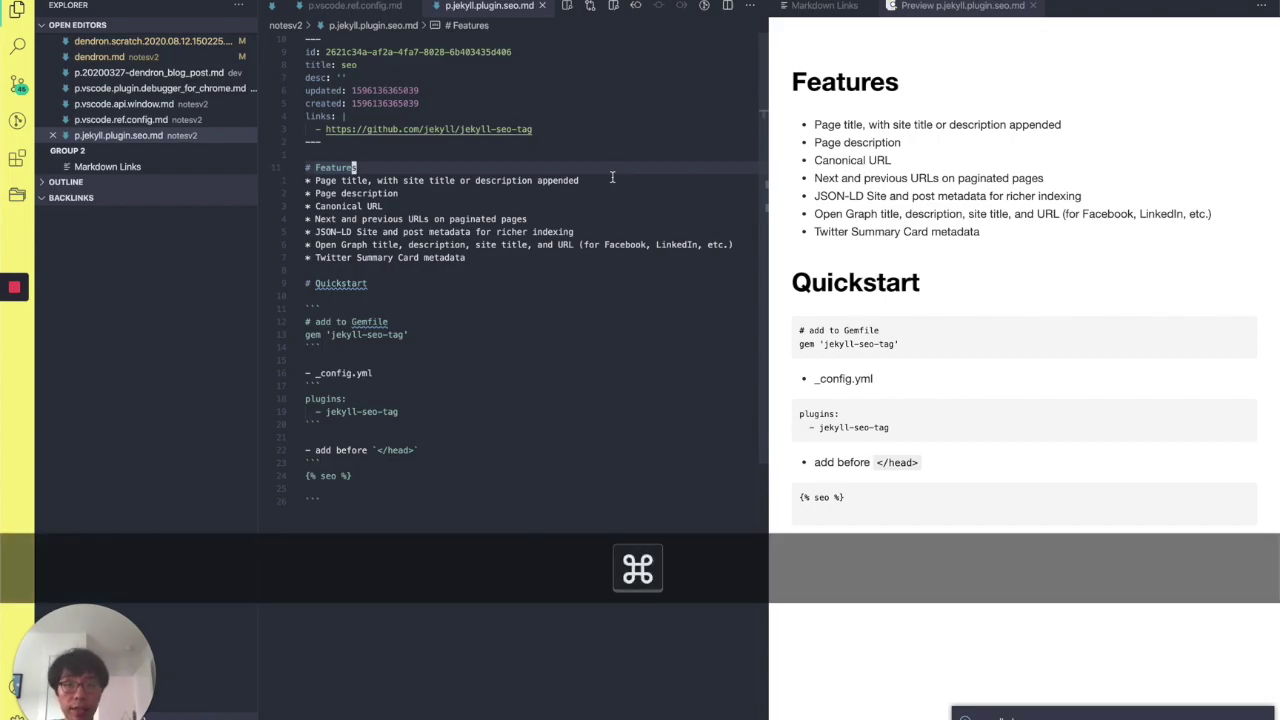
Look up and open the dendron note.
key("super+l")
type("dendron")
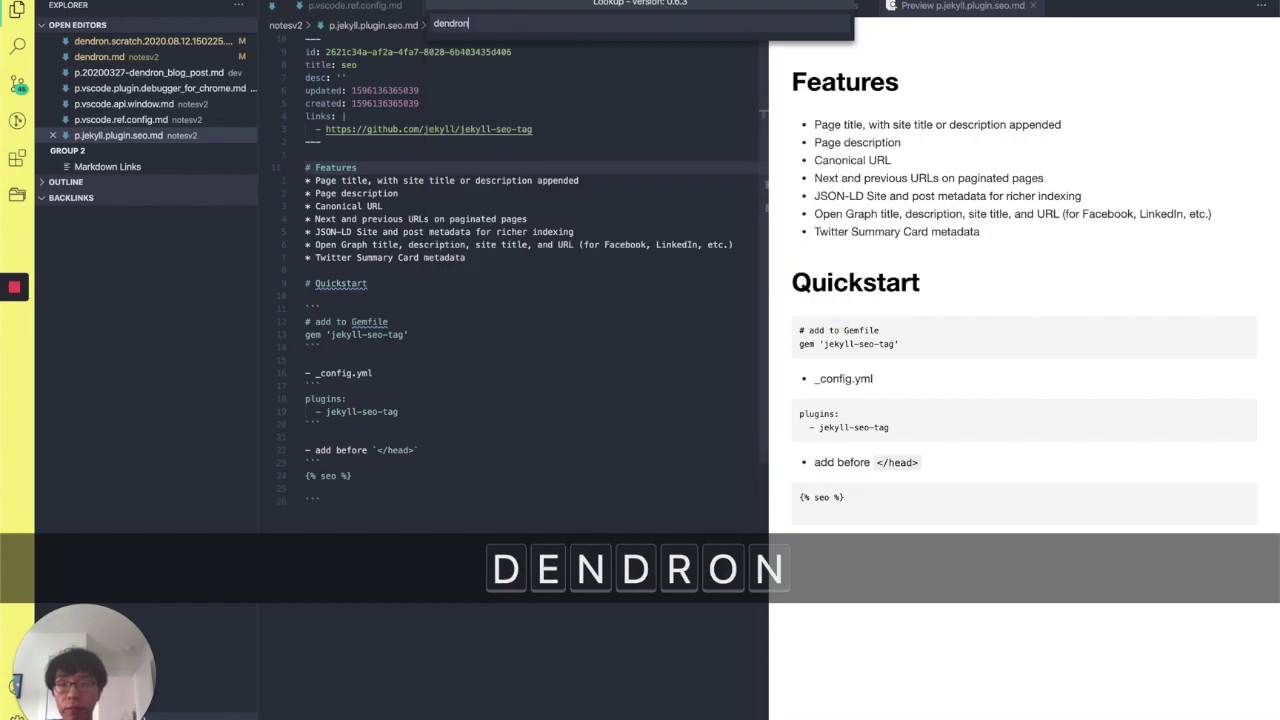
key("Return")
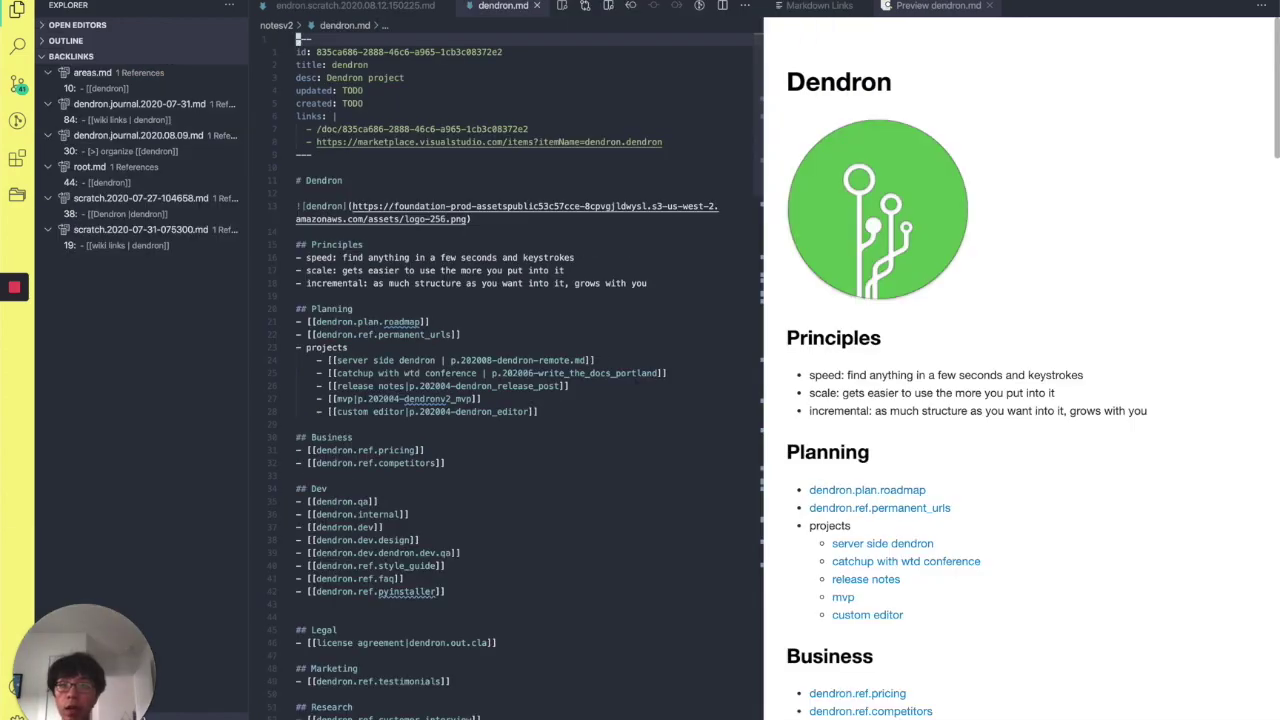
Browse the note lookup for archive, change the query to dendron.ar, and open the dendron.archive note.
key("super+l")
type("archive")
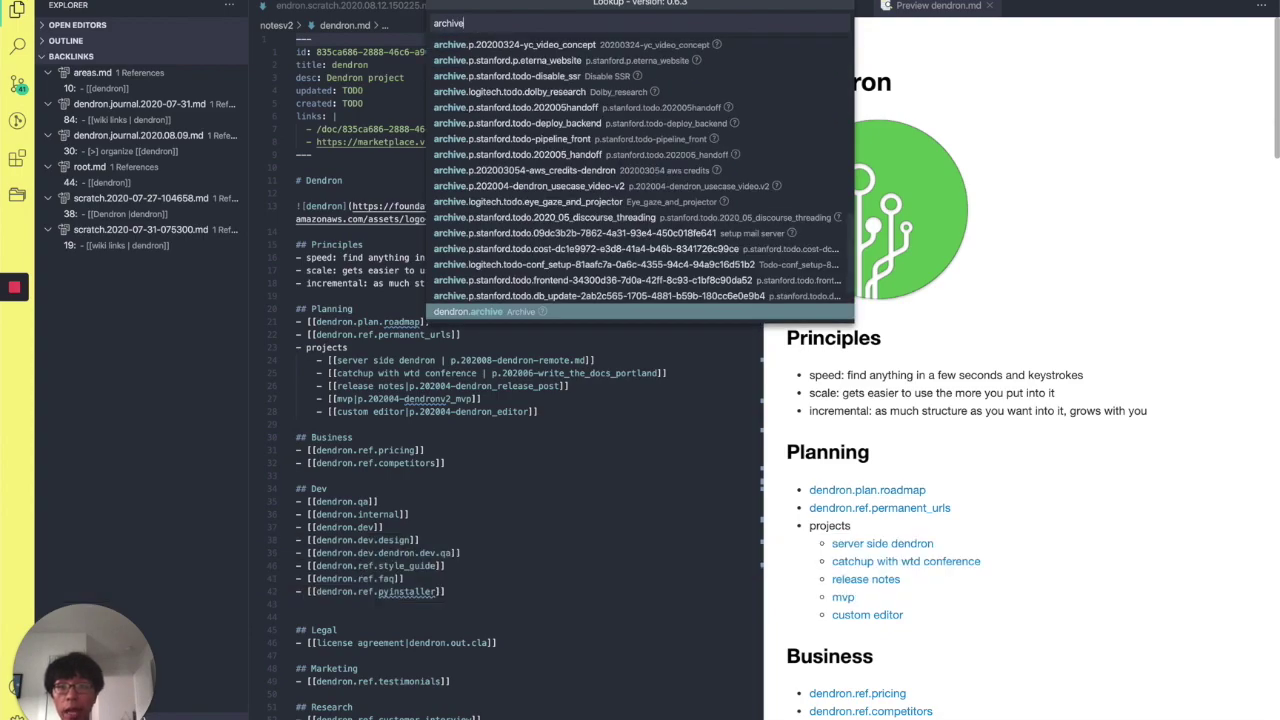
scroll(528, 227, "up", 5)
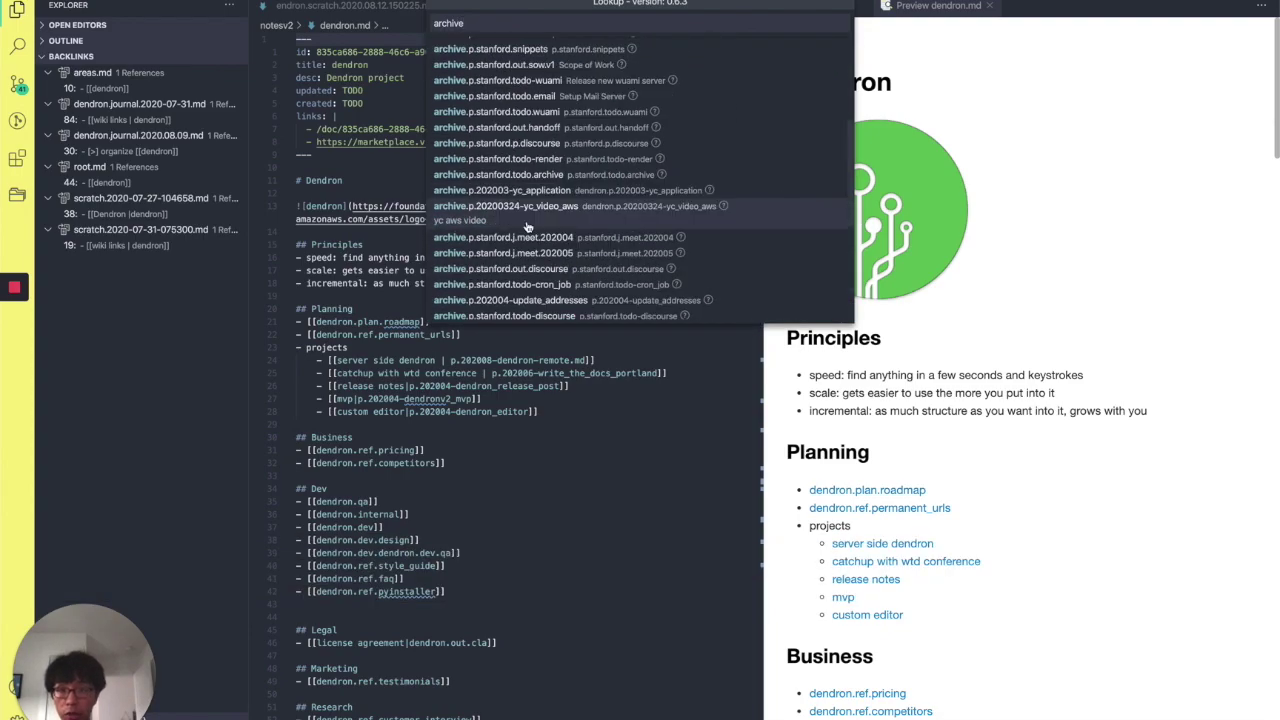
key("alt+BackSpace")
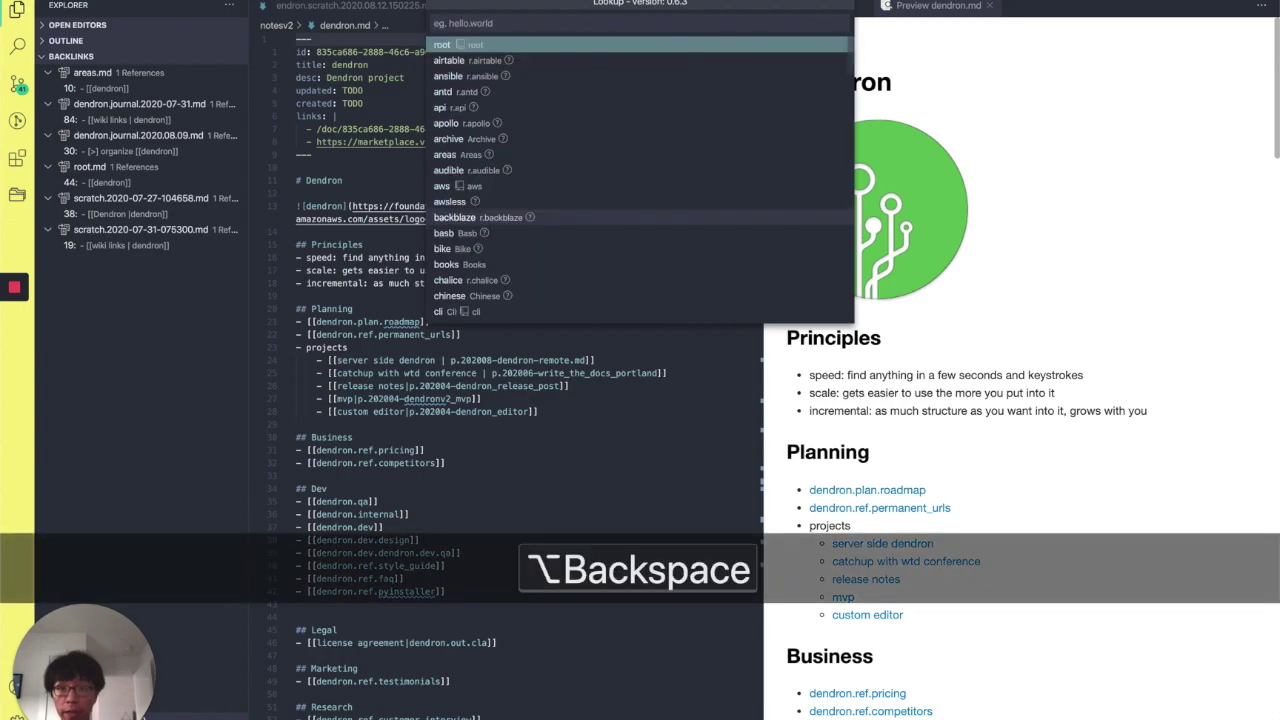
type("dendron.ar")
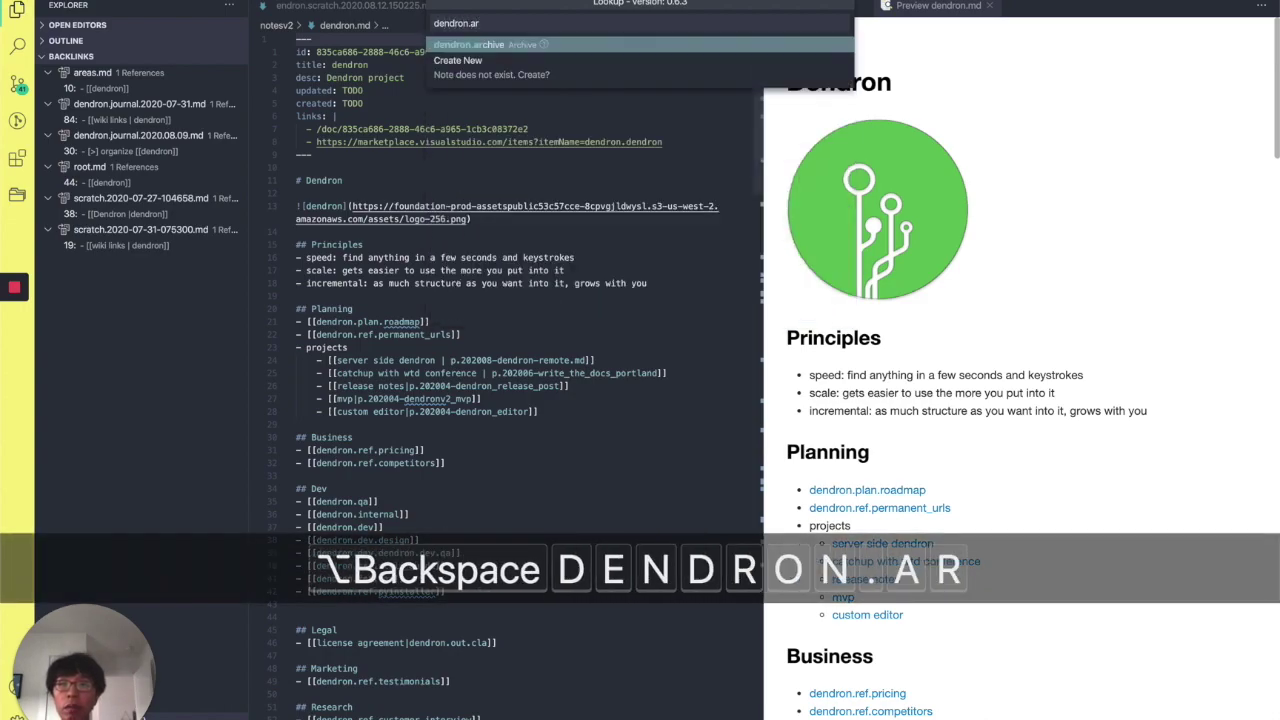
key("Return")
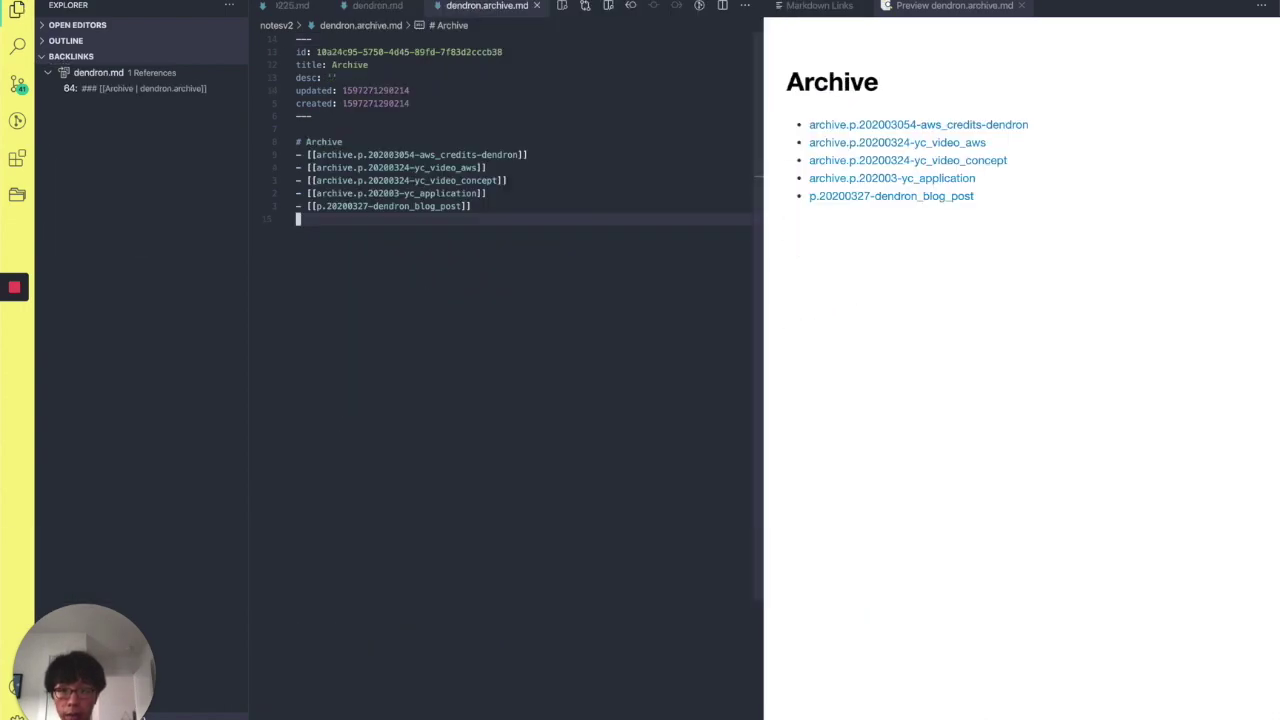
Follow the p.20200327-dendron_blog_post link in the Archive list to open that note.
key("k")
key("k")
key("k")
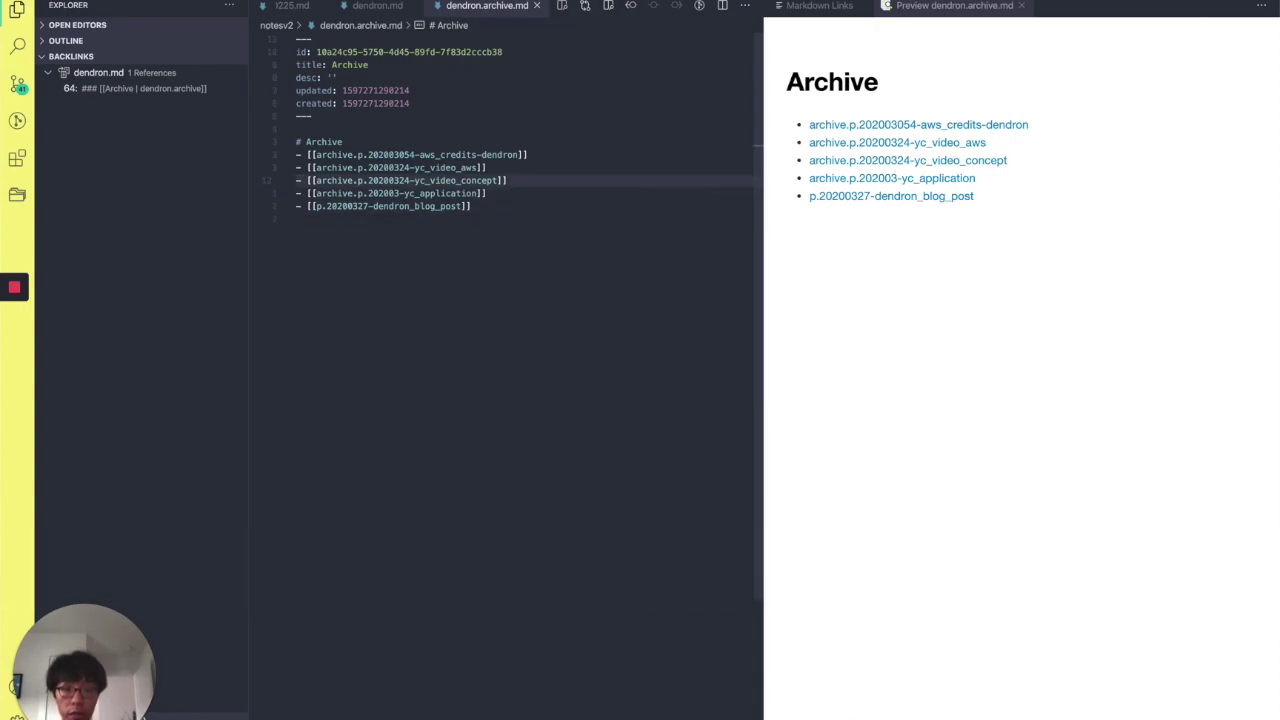
key("j")
key("j")
key("e")
key("e")
key("ctrl+Return")
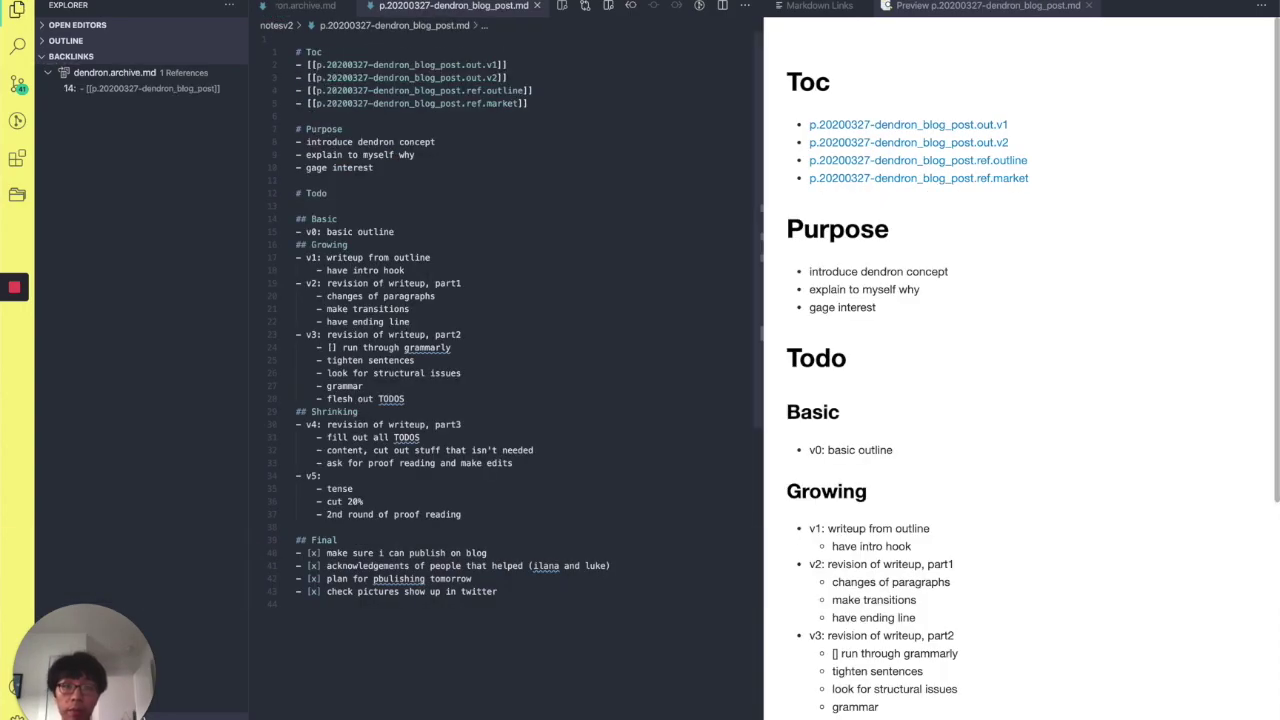
View the child notes of p.20200327-dendron_blog_post in the note lookup, and dismiss it without opening a note.
key("super+l")
key("Right")
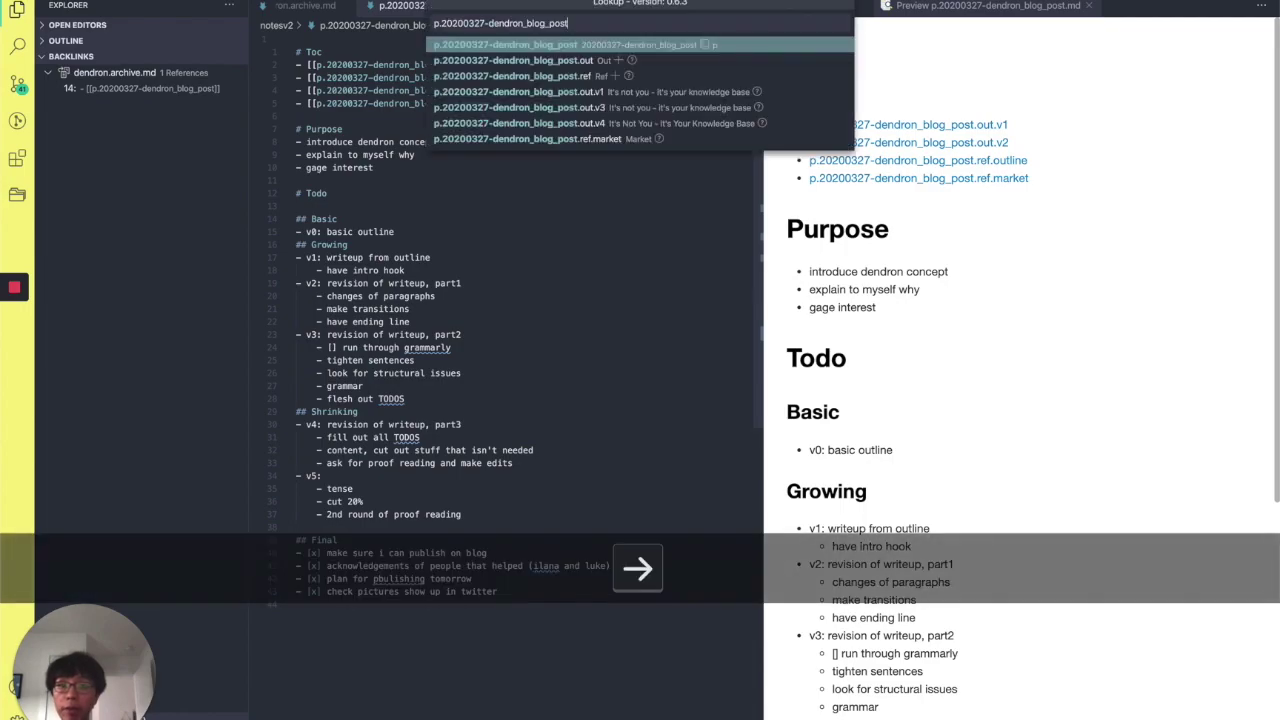
key("Escape")
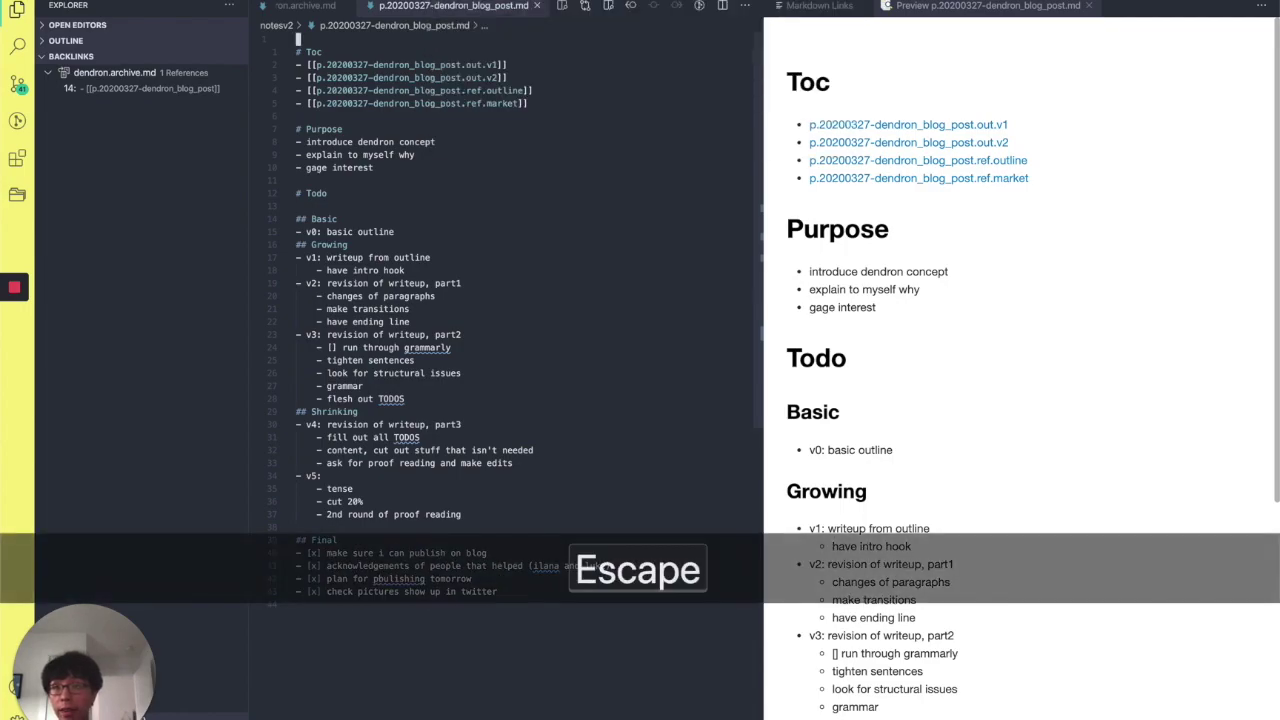
Open the blog post's backlink in dendron.archive, and follow the link there back to the p.20200327-dendron_blog_post note.
left_click(150, 88)
left_click(437, 206)
key("ctrl+Return")
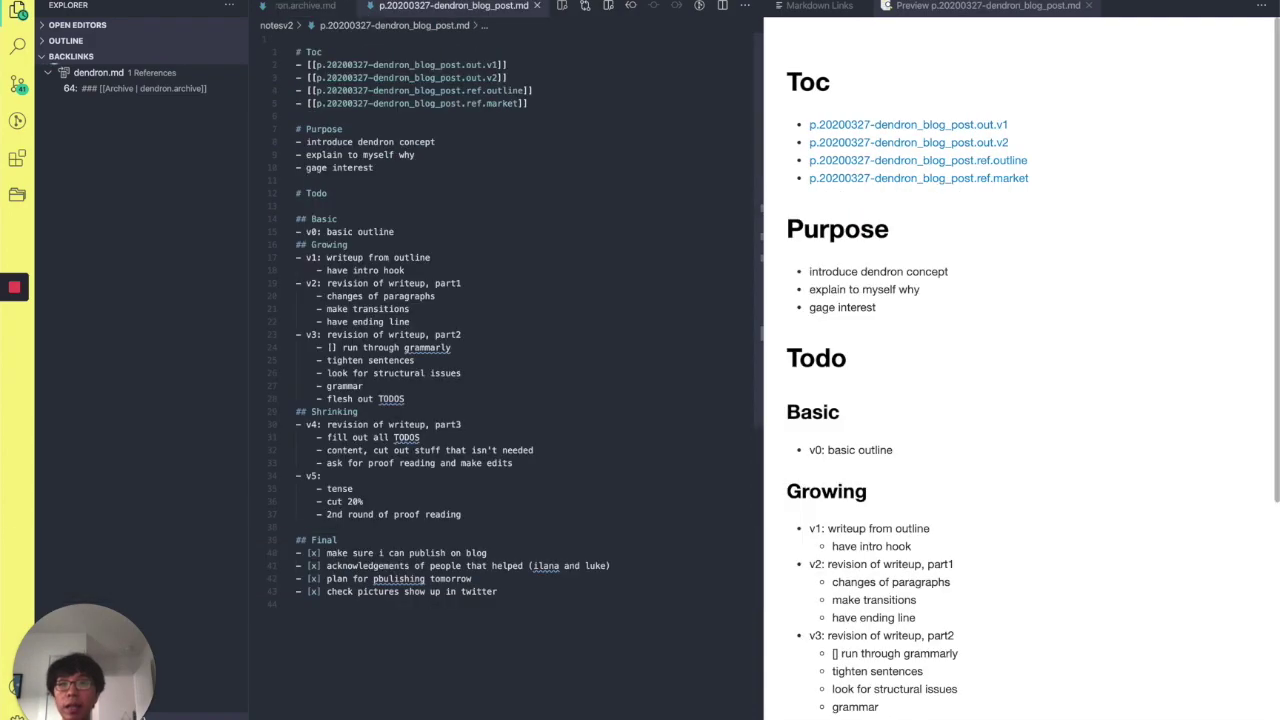
Archive the p.20200327-dendron_blog_post hierarchy with Dendron's archive command, and proceed with the previewed renames.
key("shift+super+p")
type("ar")
key("Return")
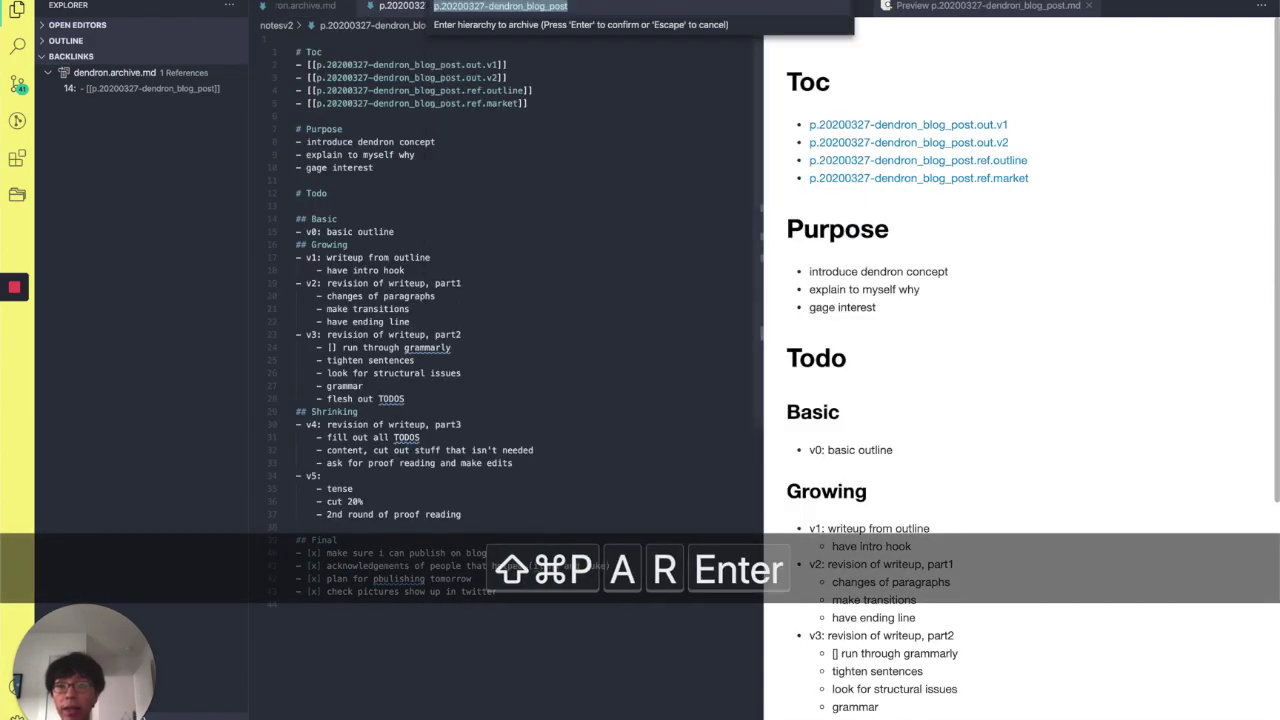
key("Return")
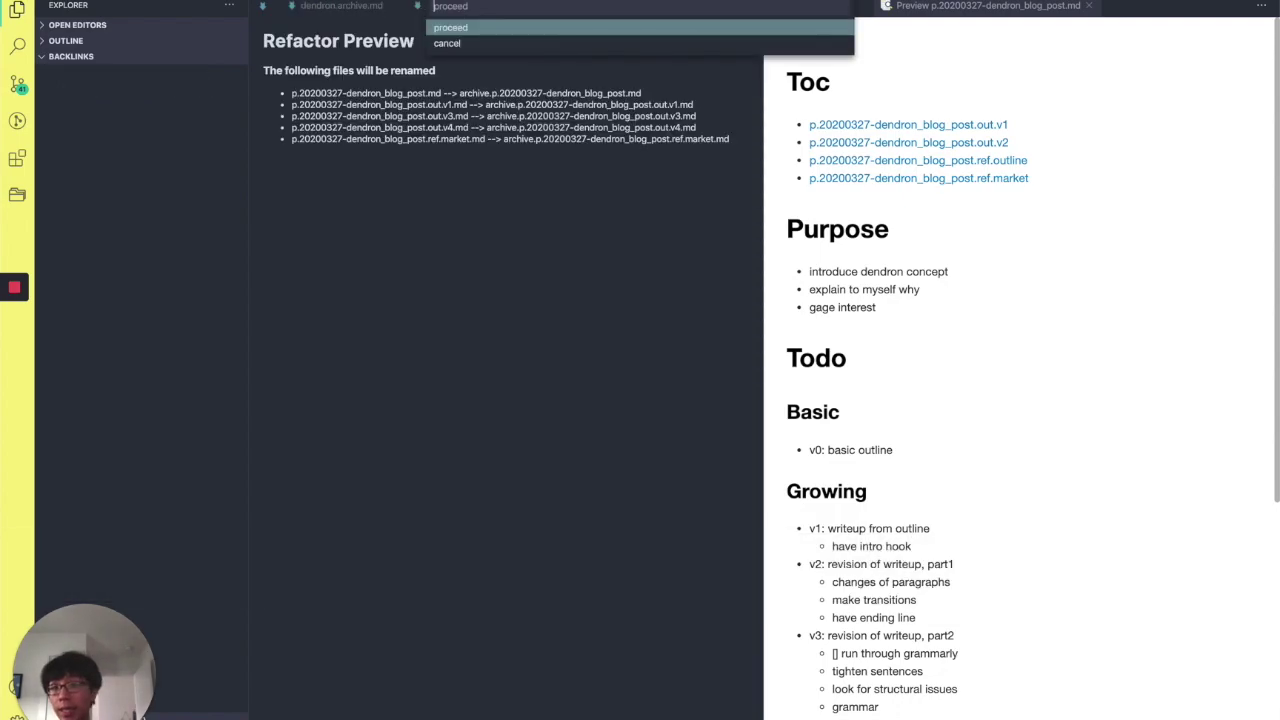
key("Return")
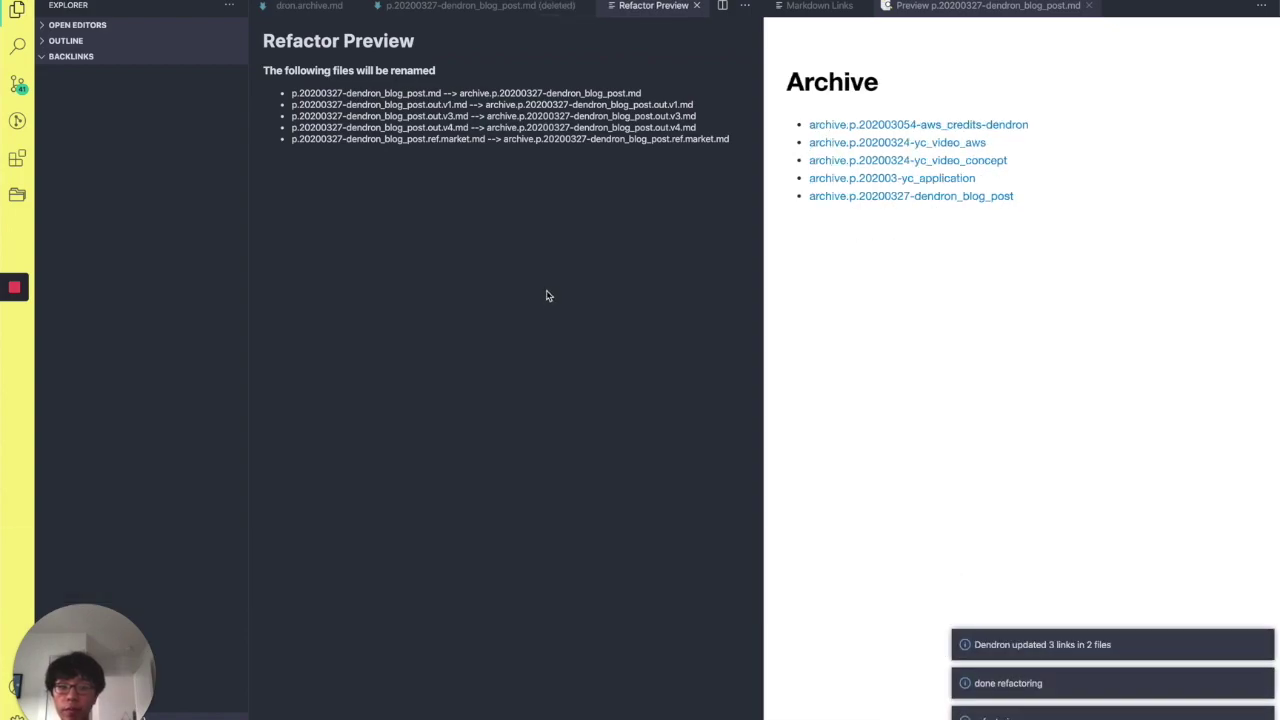
Return to the dendron.archive note and follow its updated link to archive.p.20200327-dendron_blog_post.
left_click(308, 8)
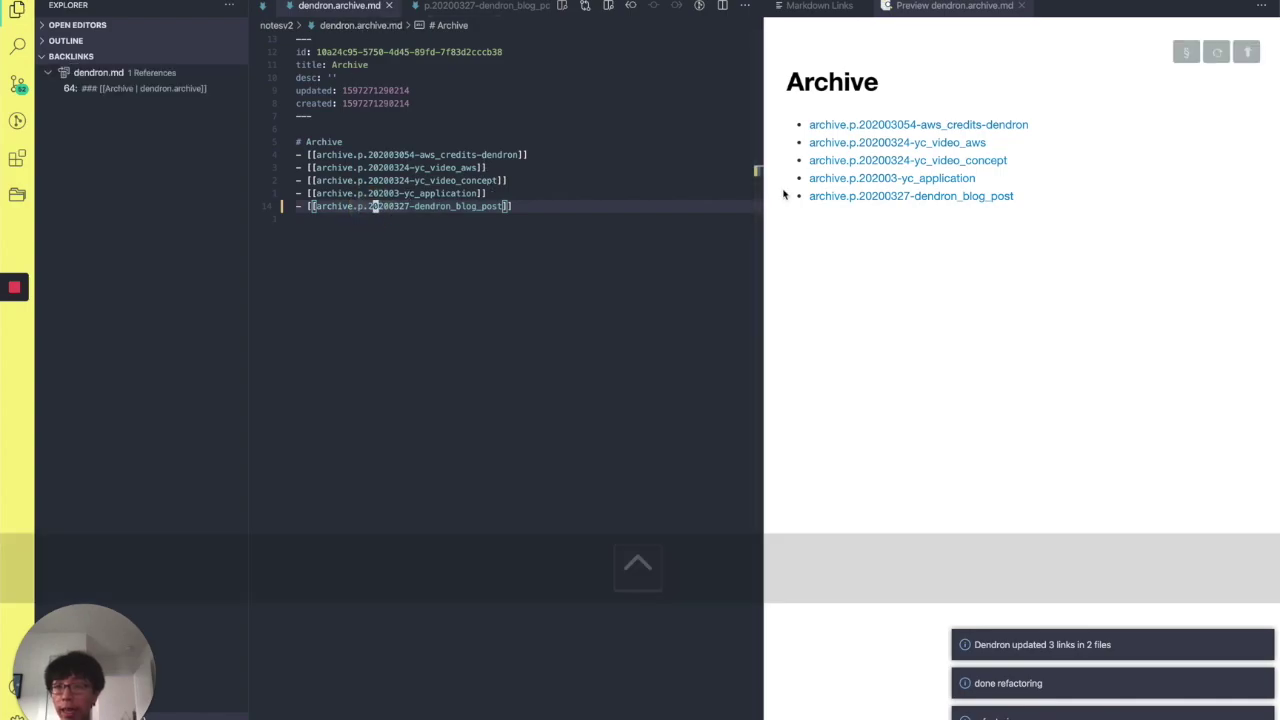
key("ctrl+Return")
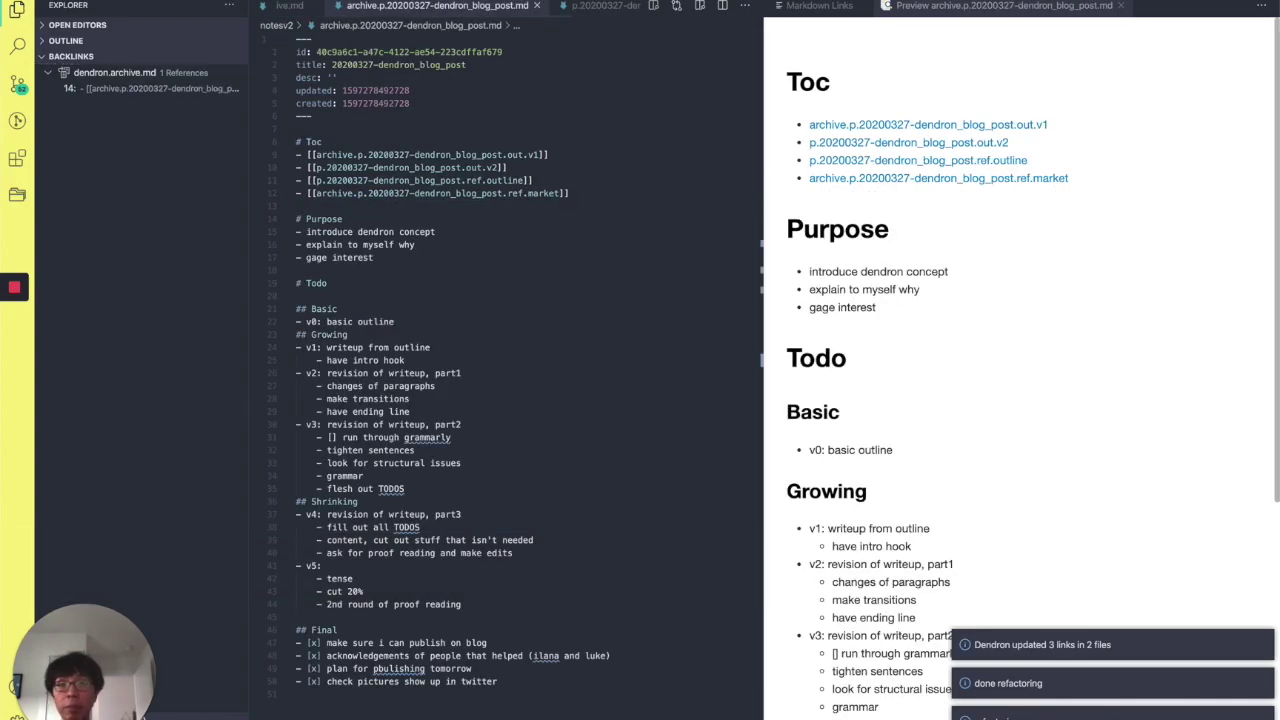